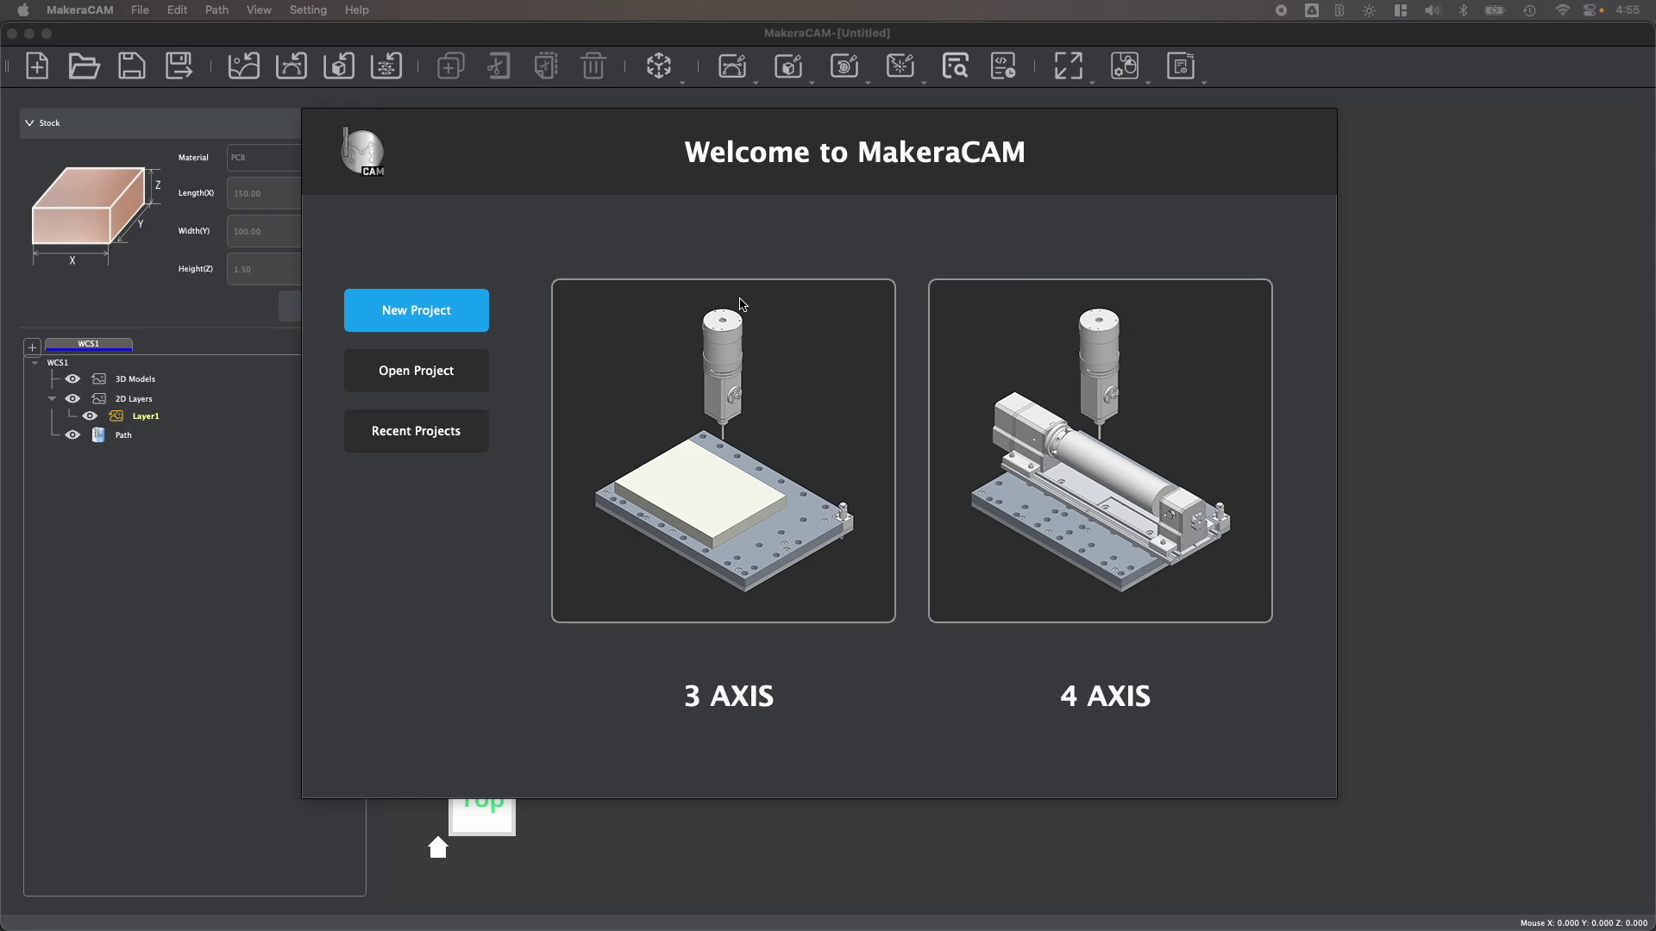
# Step: Start a new 3-axis project and set the stock to Hardwood with a height of 4 mm
pyautogui.click(840, 539)
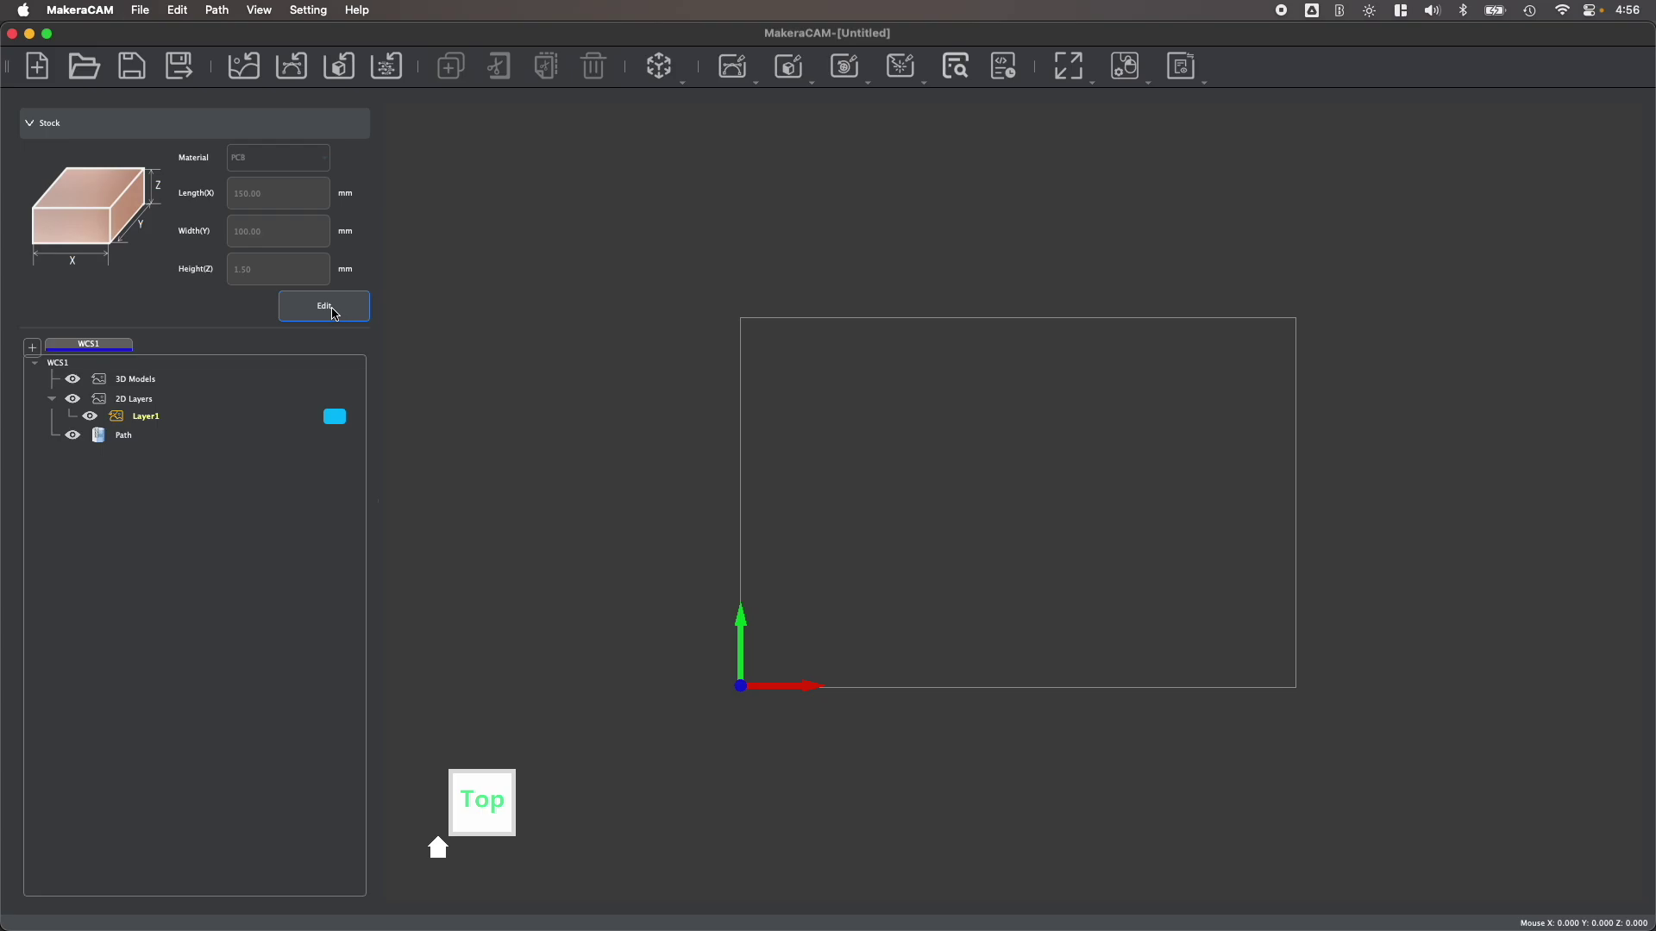
pyautogui.click(339, 316)
pyautogui.click(289, 157)
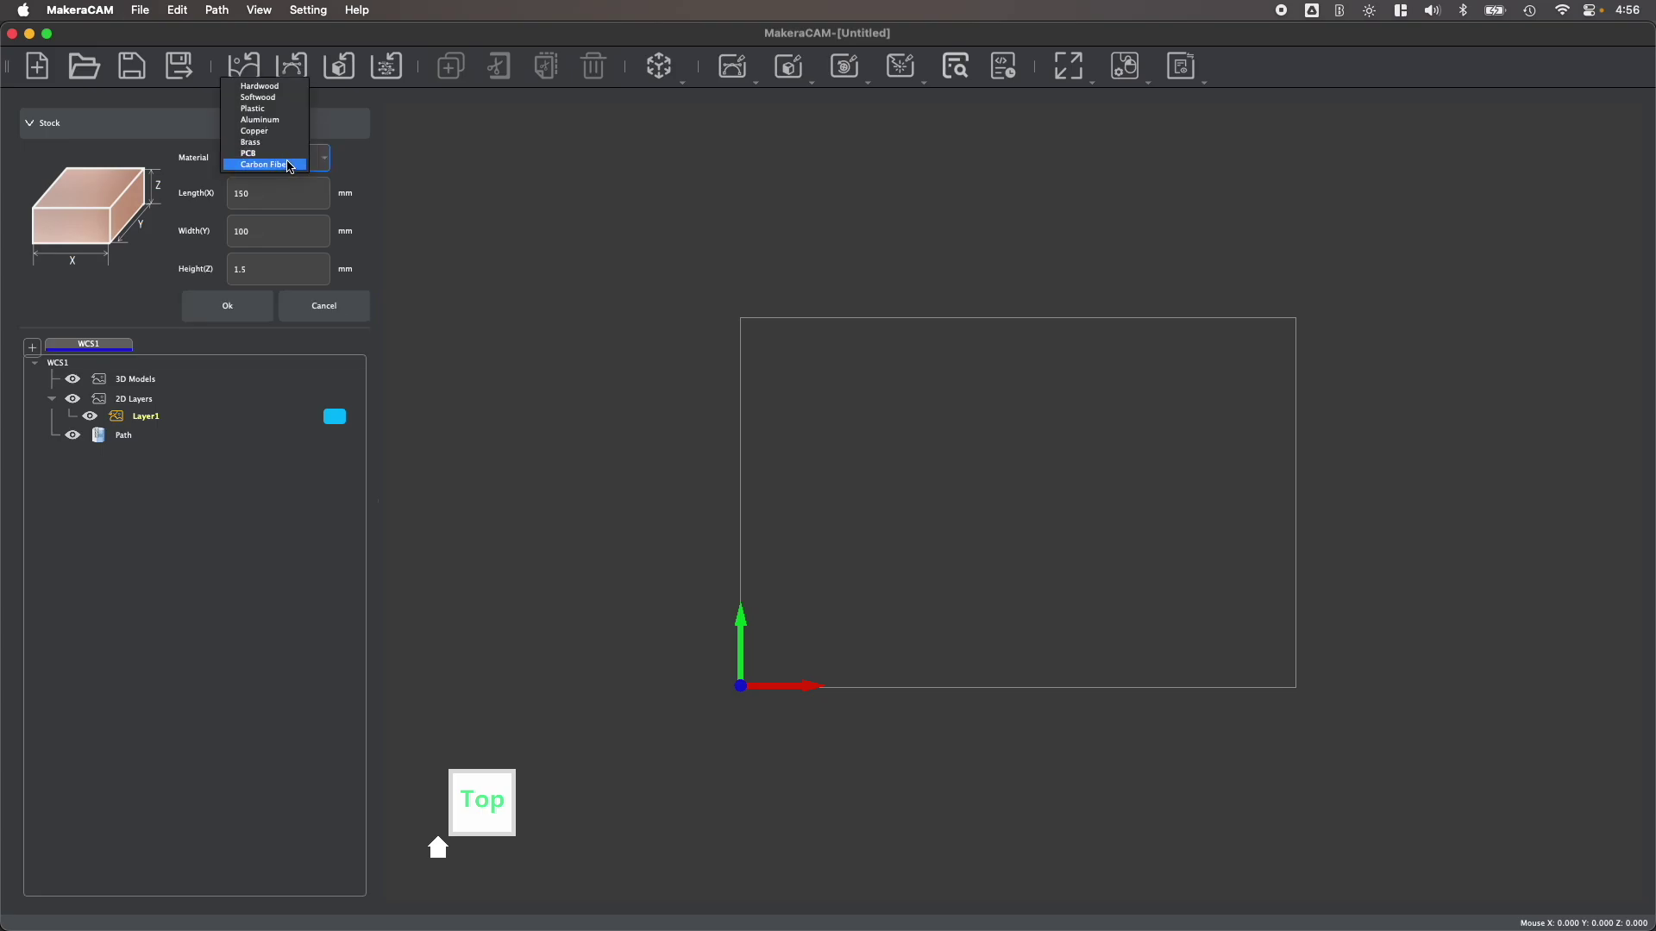
pyautogui.click(278, 87)
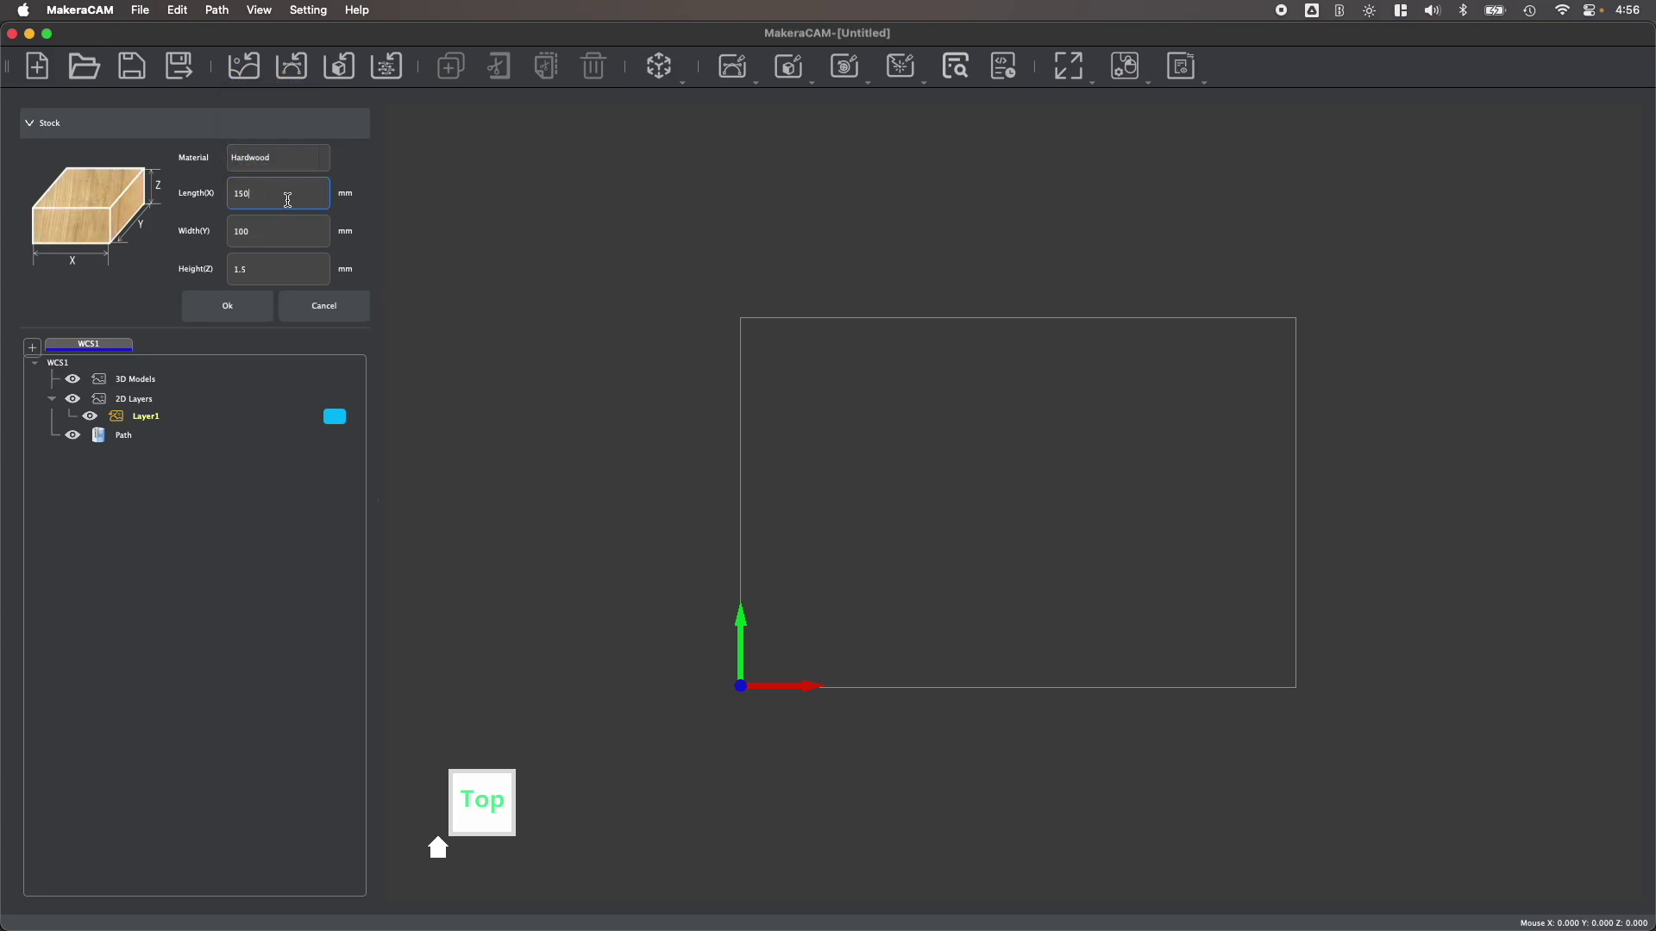
pyautogui.moveTo(288, 200); pyautogui.dragTo(221, 200)
pyautogui.moveTo(271, 272); pyautogui.dragTo(228, 274)
pyautogui.write('4')
pyautogui.click(228, 306)
# Step: Look through the material library entries for softwood, plastic and aluminum, and close the library
pyautogui.click(308, 10)
pyautogui.click(326, 38)
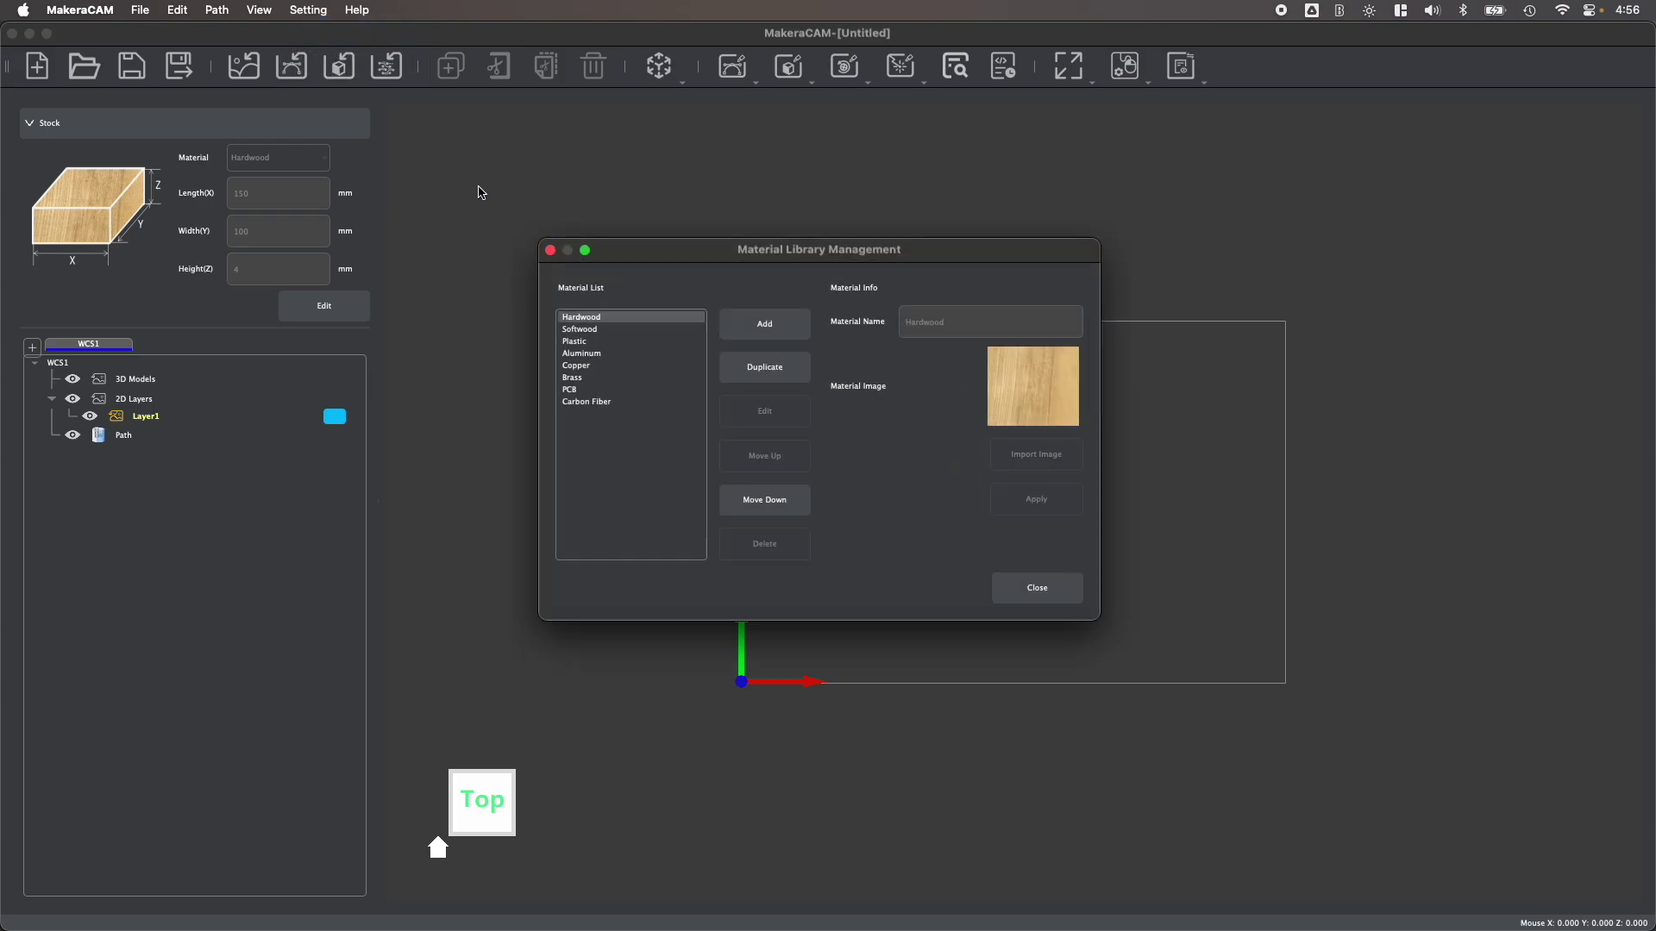
pyautogui.click(585, 330)
pyautogui.click(585, 343)
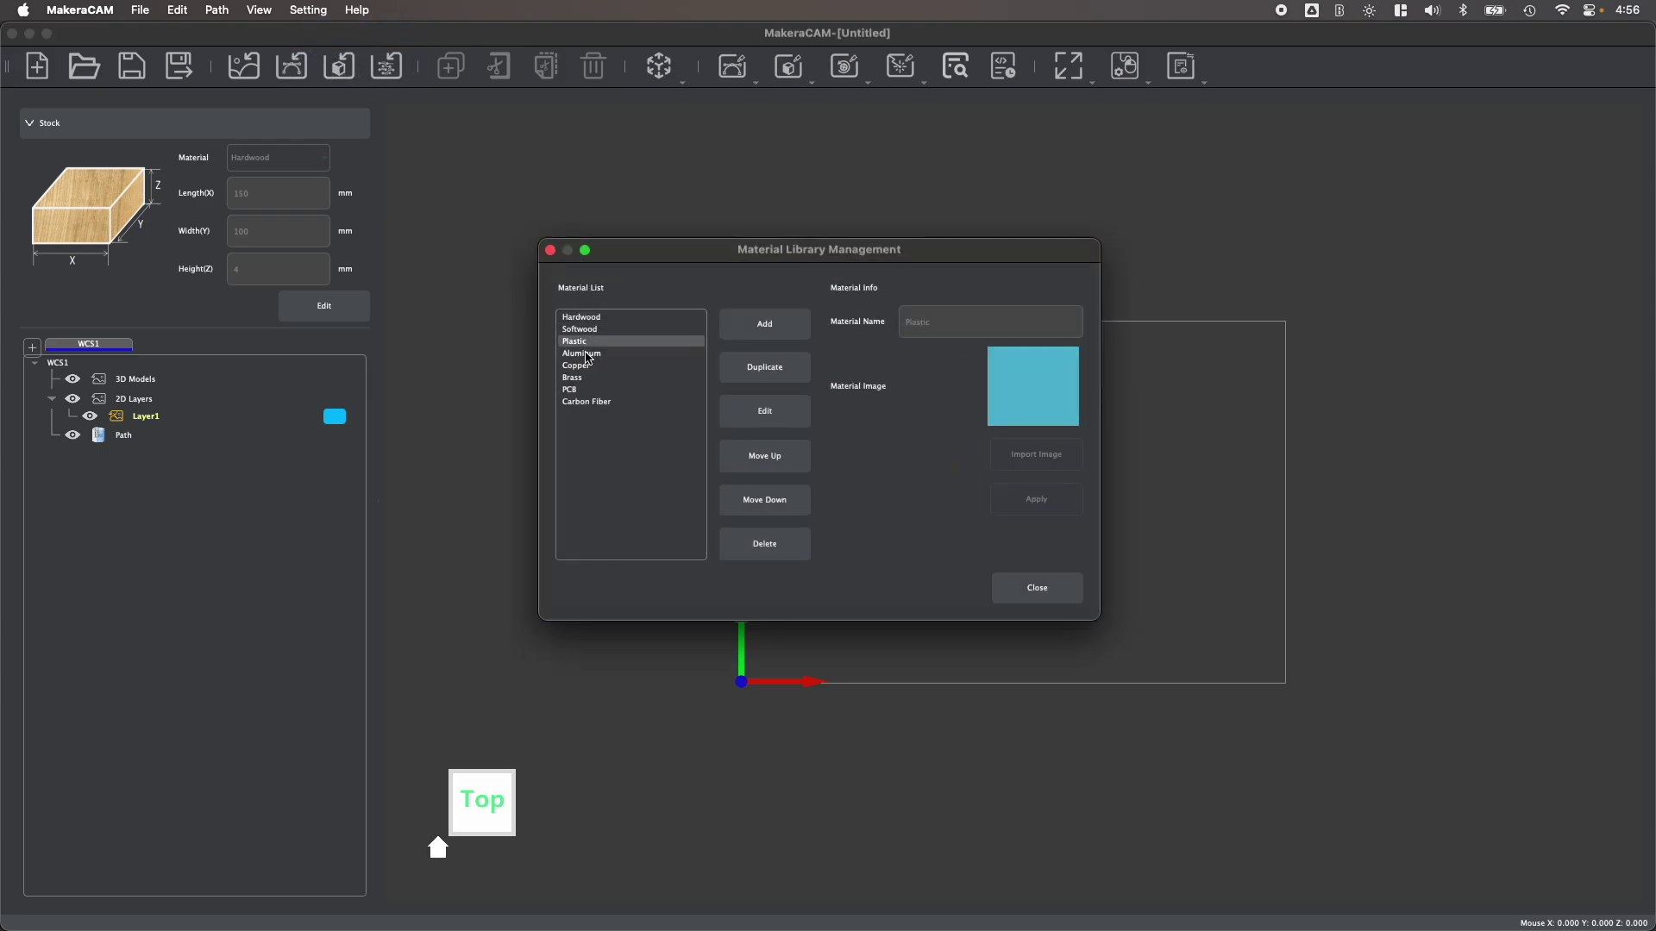
pyautogui.click(587, 354)
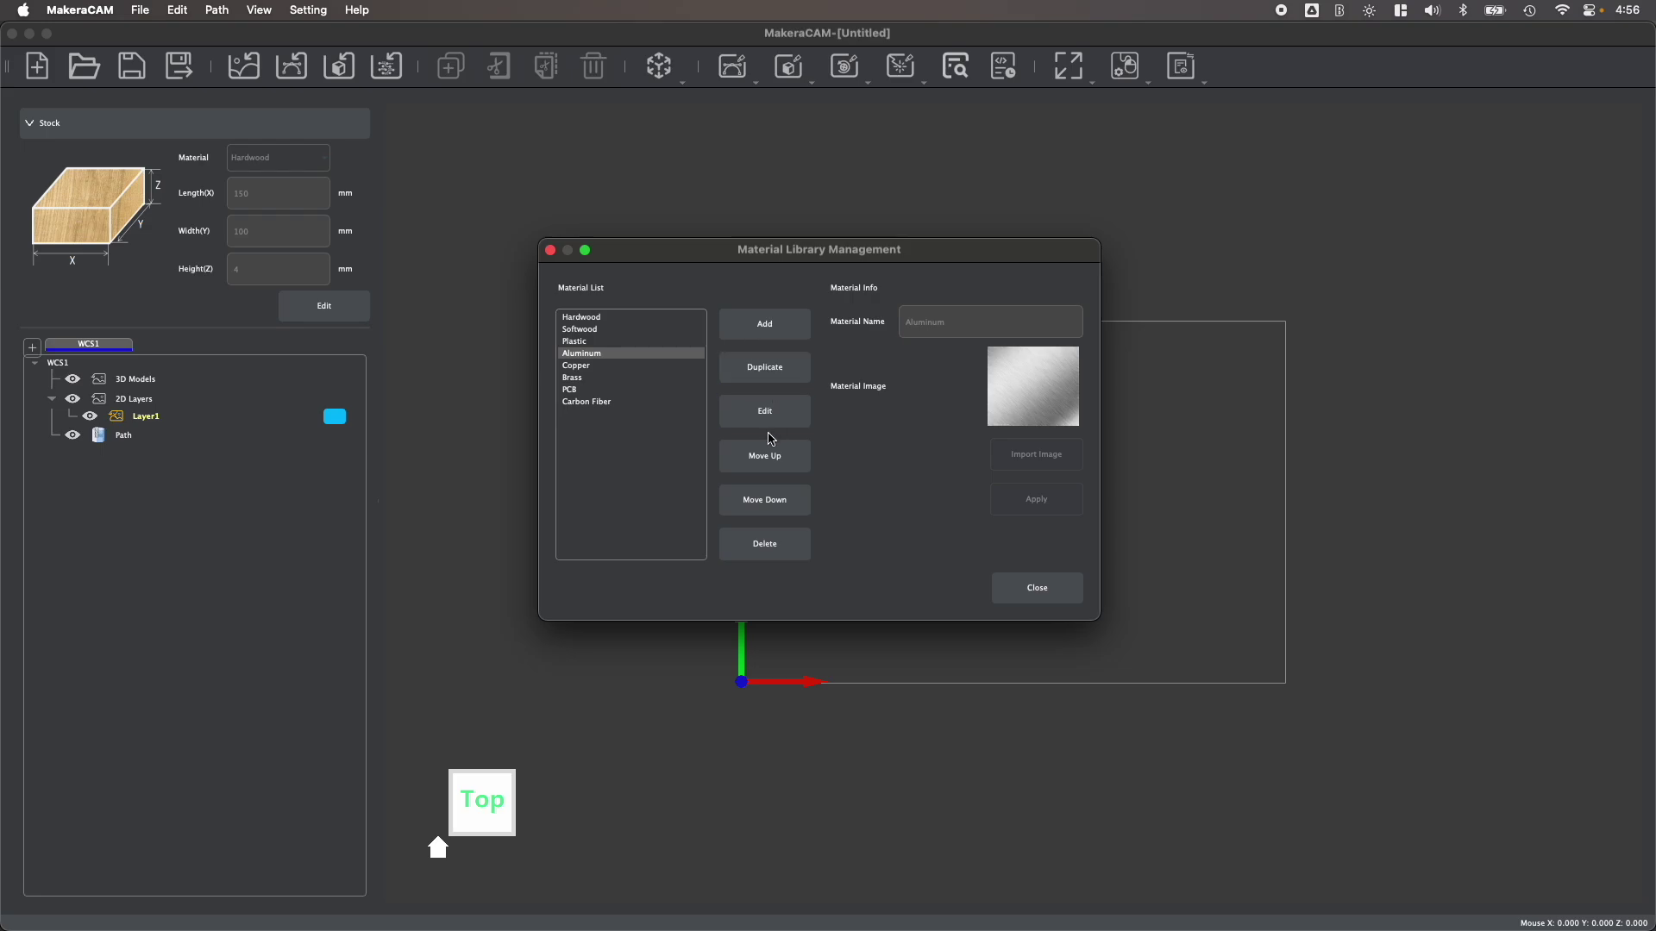
pyautogui.click(1036, 588)
# Step: Browse the metal and non-metal single-flute groups under Flat End and Engraving in the tool library
pyautogui.click(308, 10)
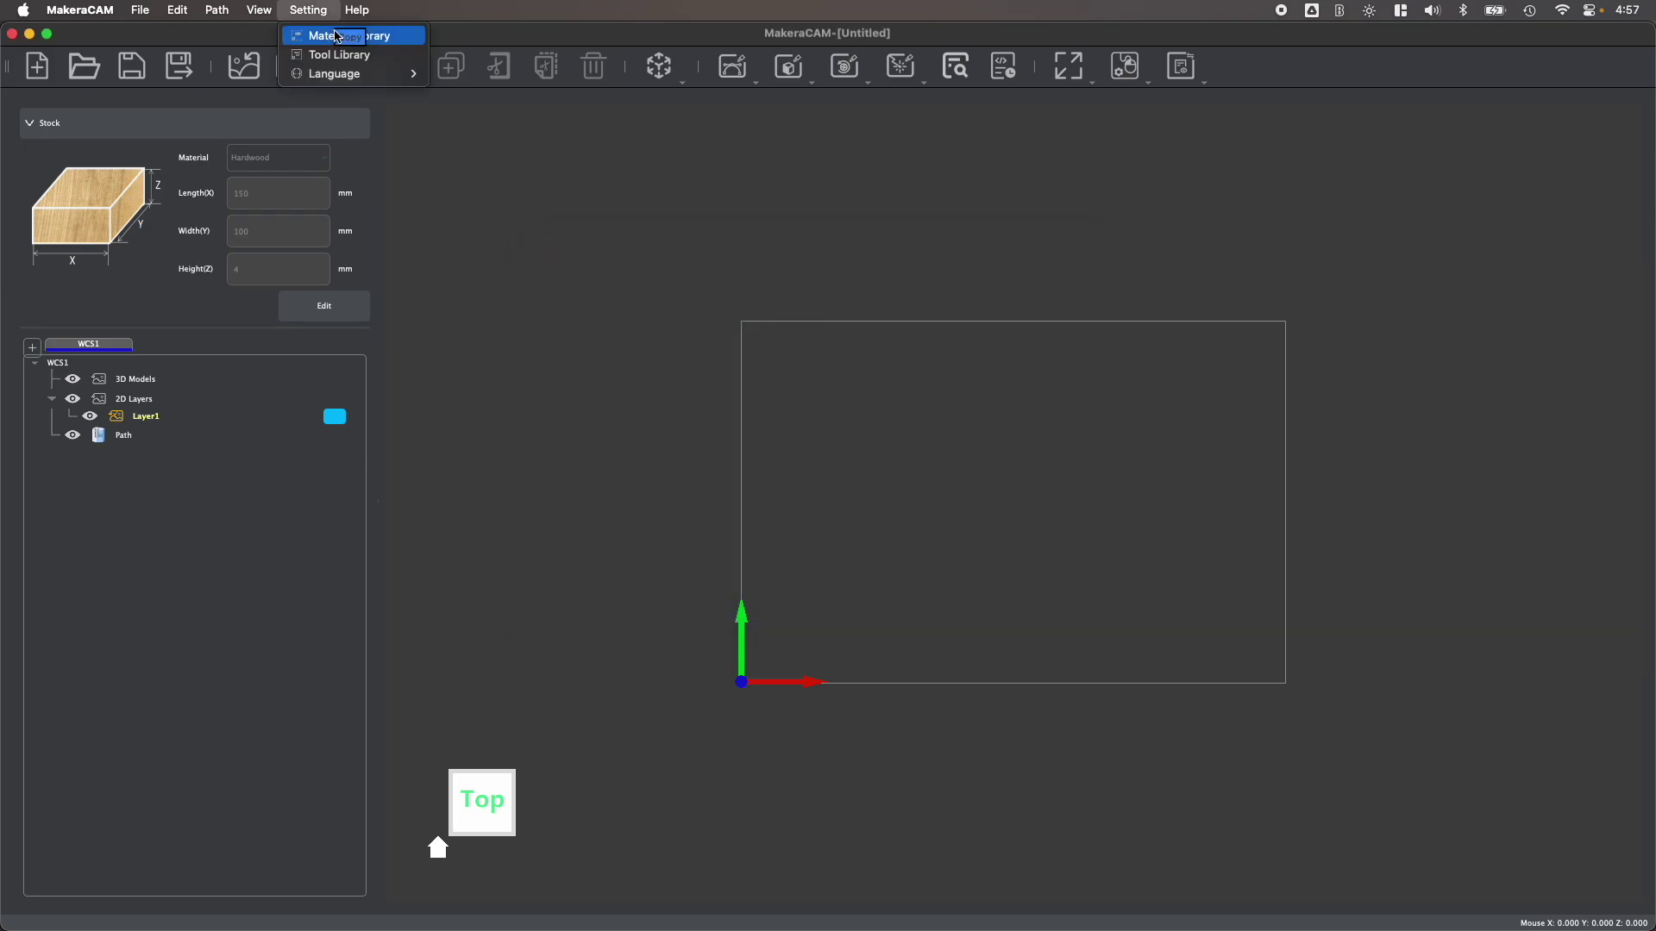
pyautogui.click(336, 55)
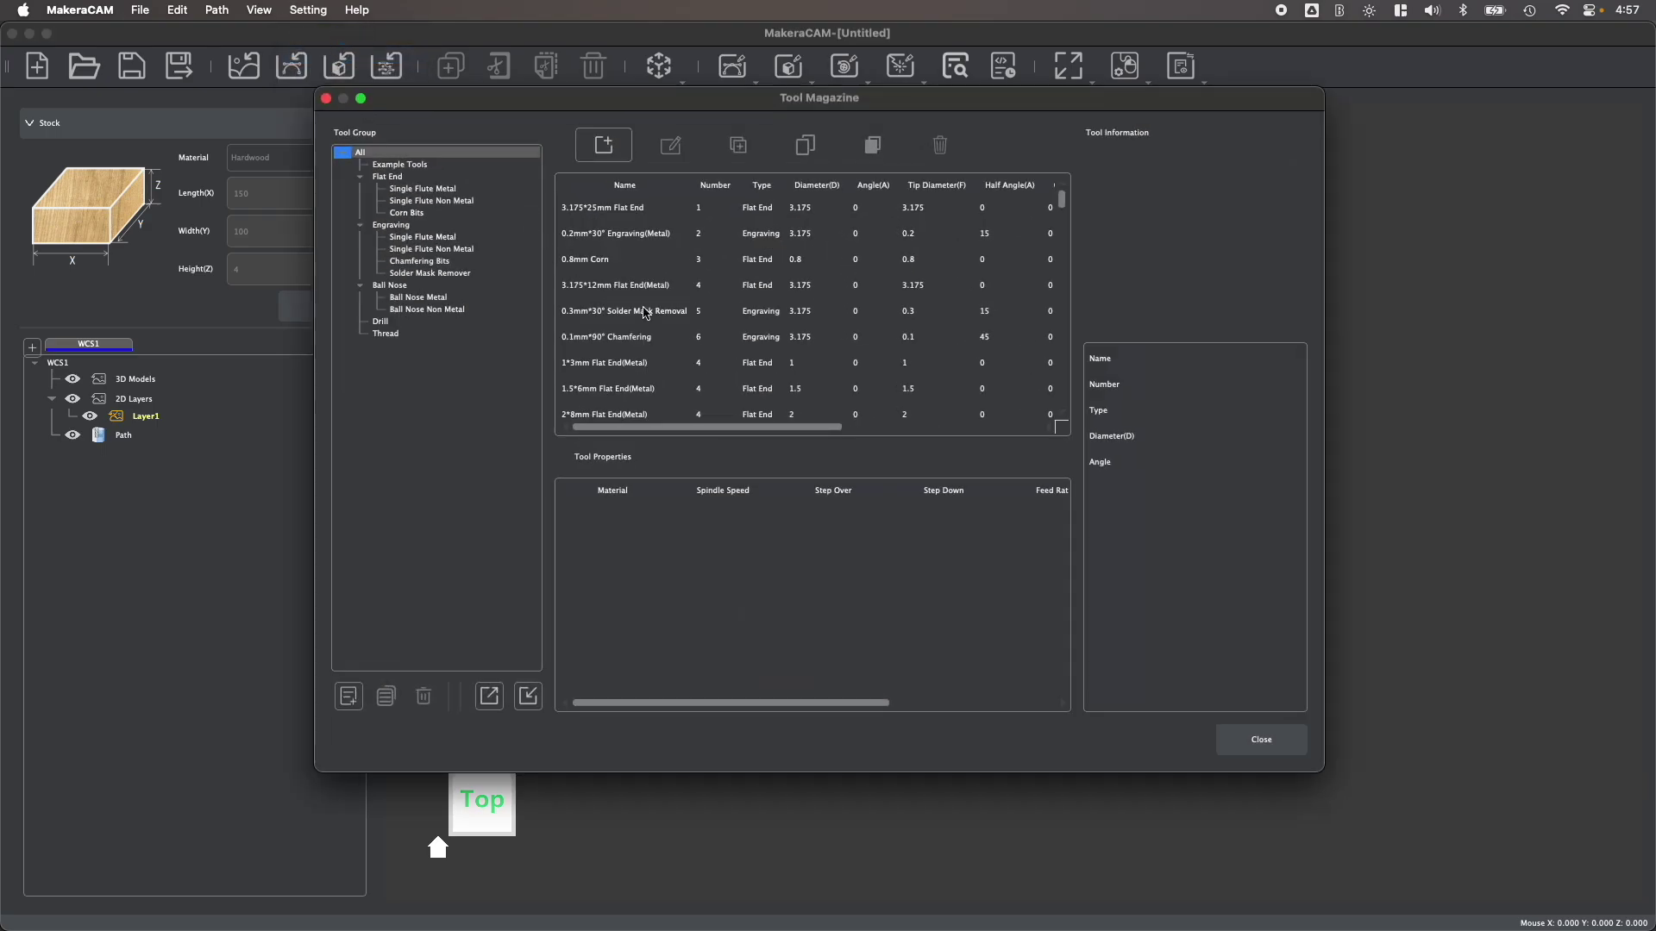
pyautogui.click(409, 191)
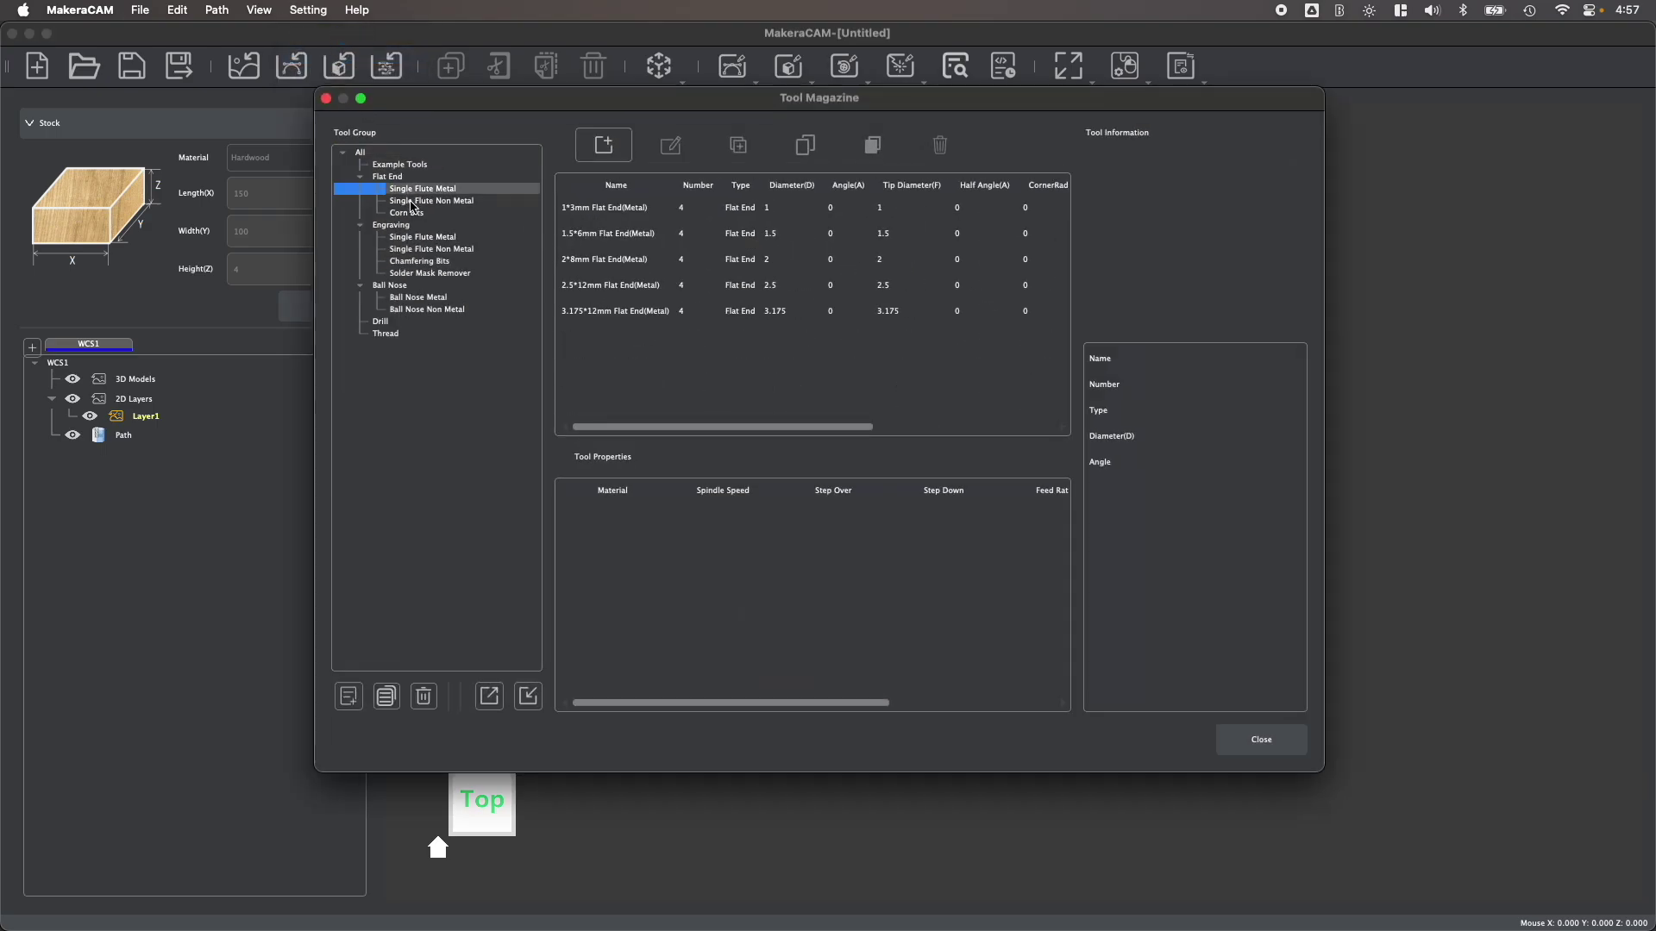
pyautogui.click(413, 200)
pyautogui.click(418, 238)
pyautogui.click(420, 249)
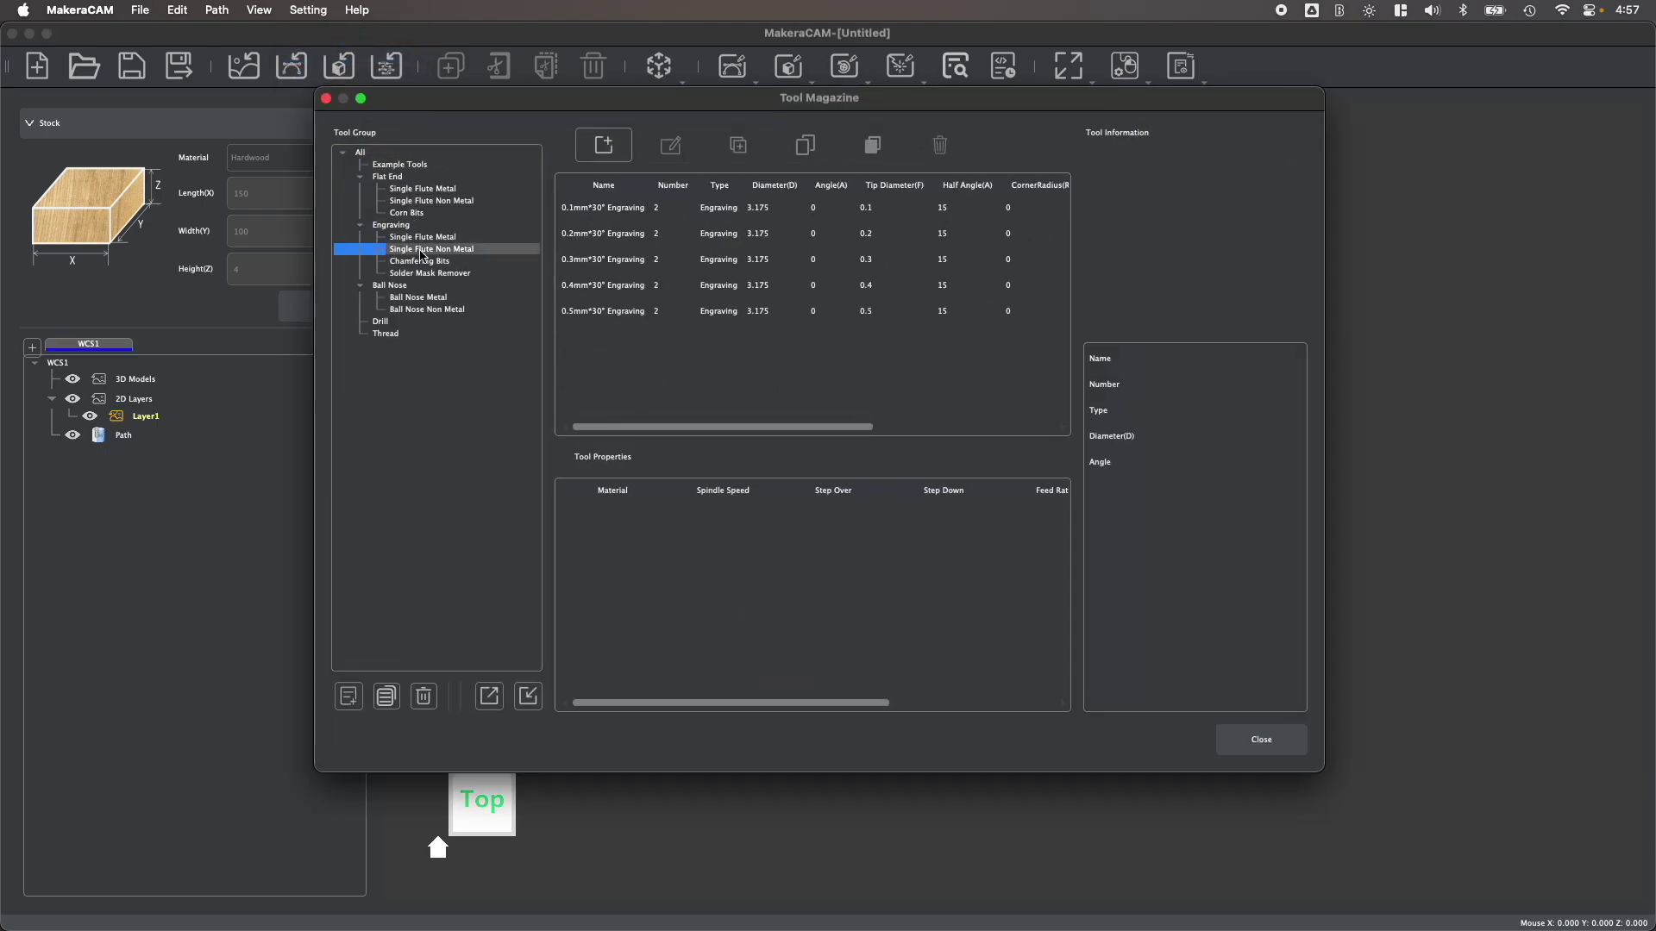
# Step: Review the 0.2mm*30° Engraving tool's cutting parameters for different materials, and leave the tool library without changes
pyautogui.click(593, 245)
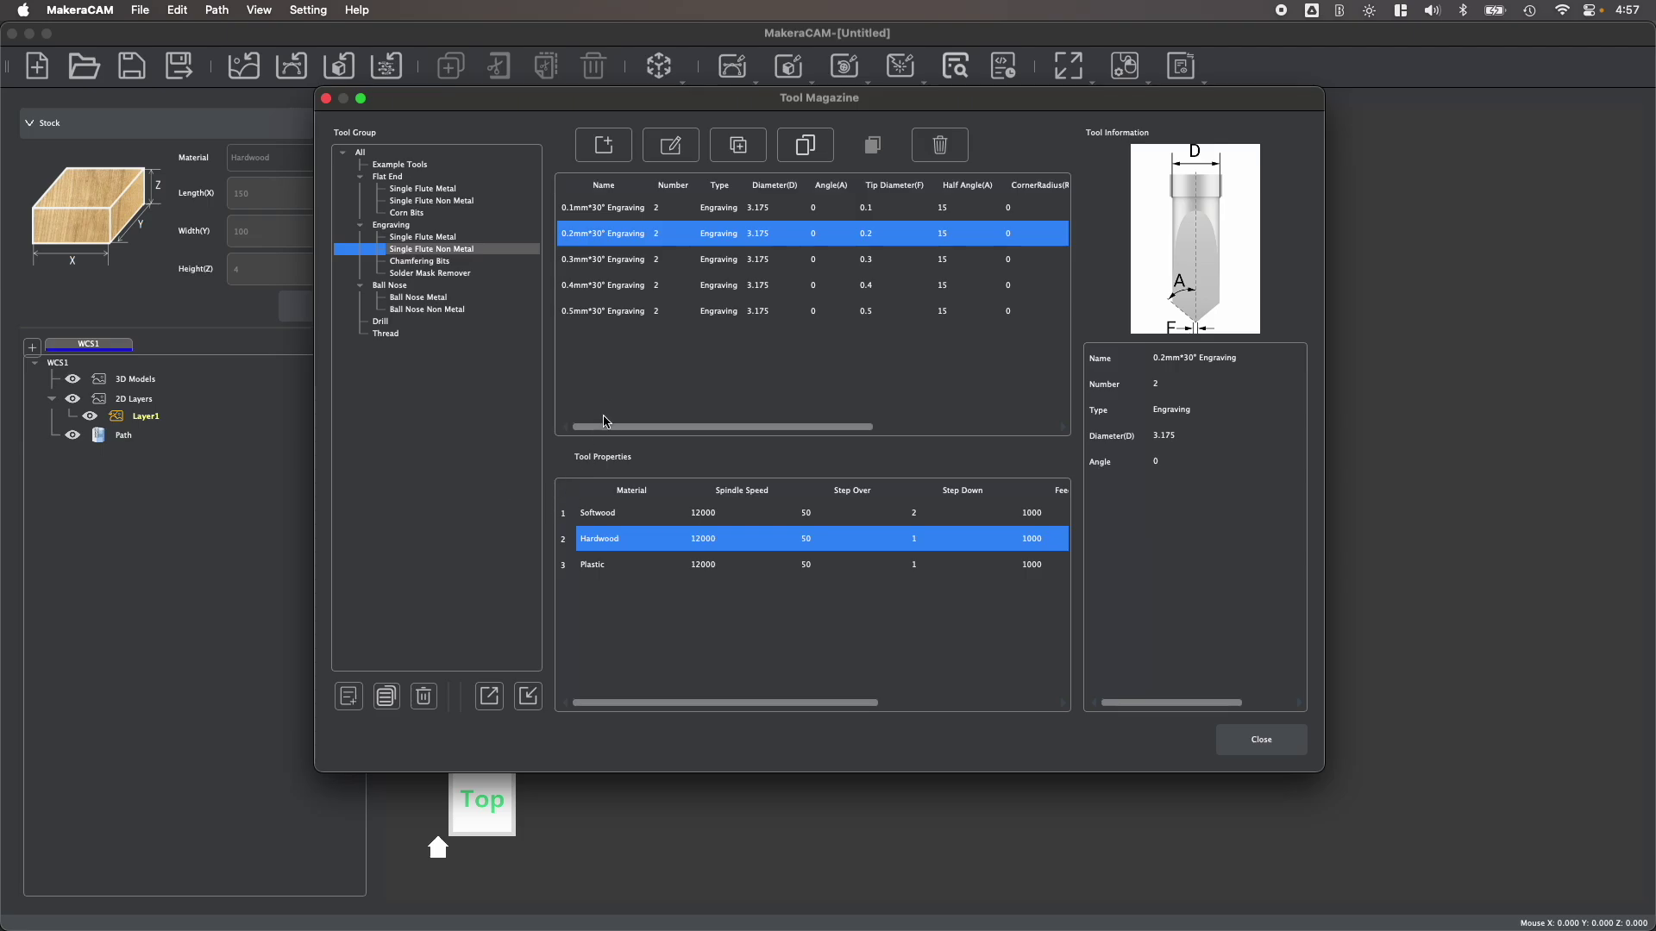
pyautogui.click(670, 146)
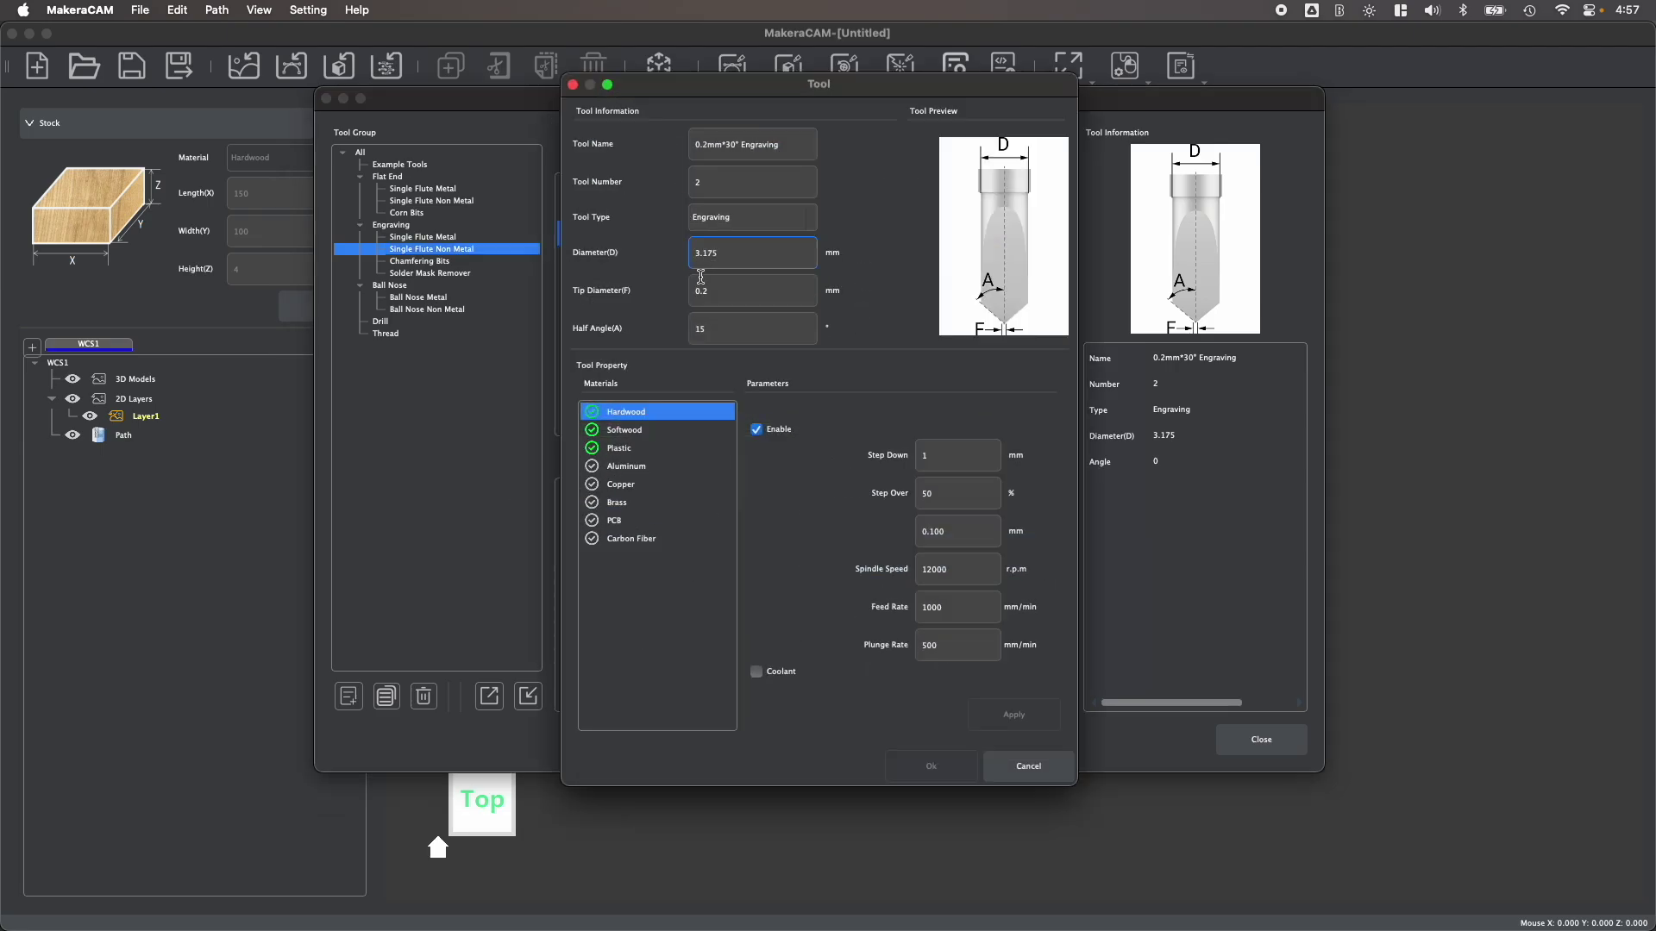
pyautogui.click(689, 411)
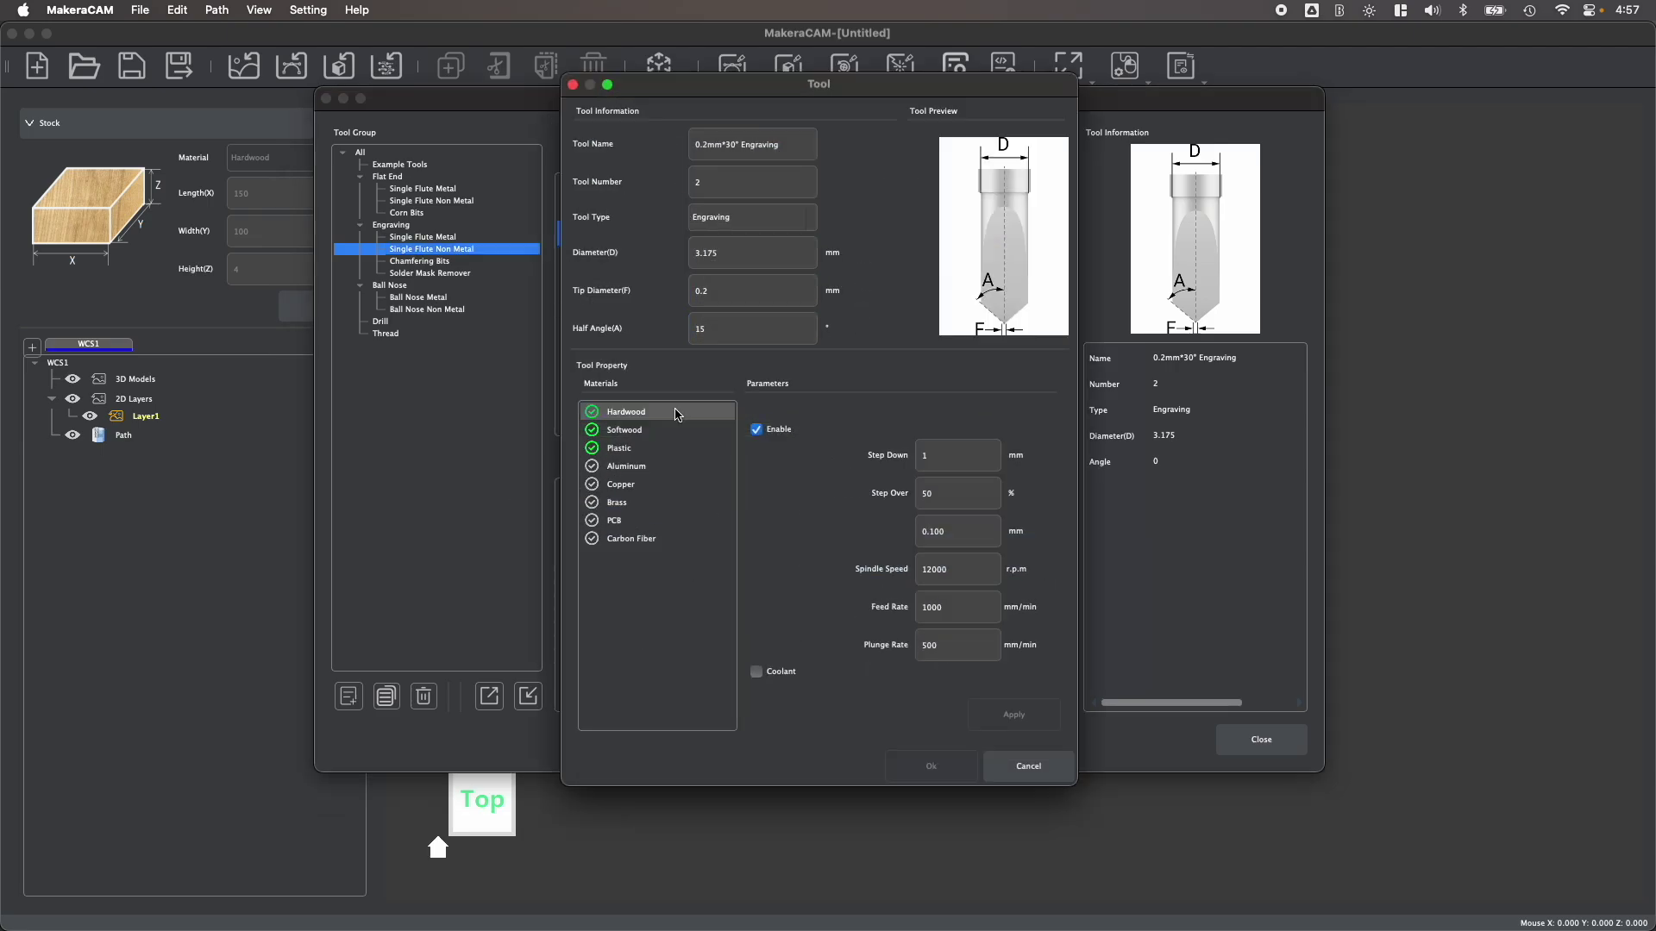
pyautogui.click(631, 483)
pyautogui.click(626, 448)
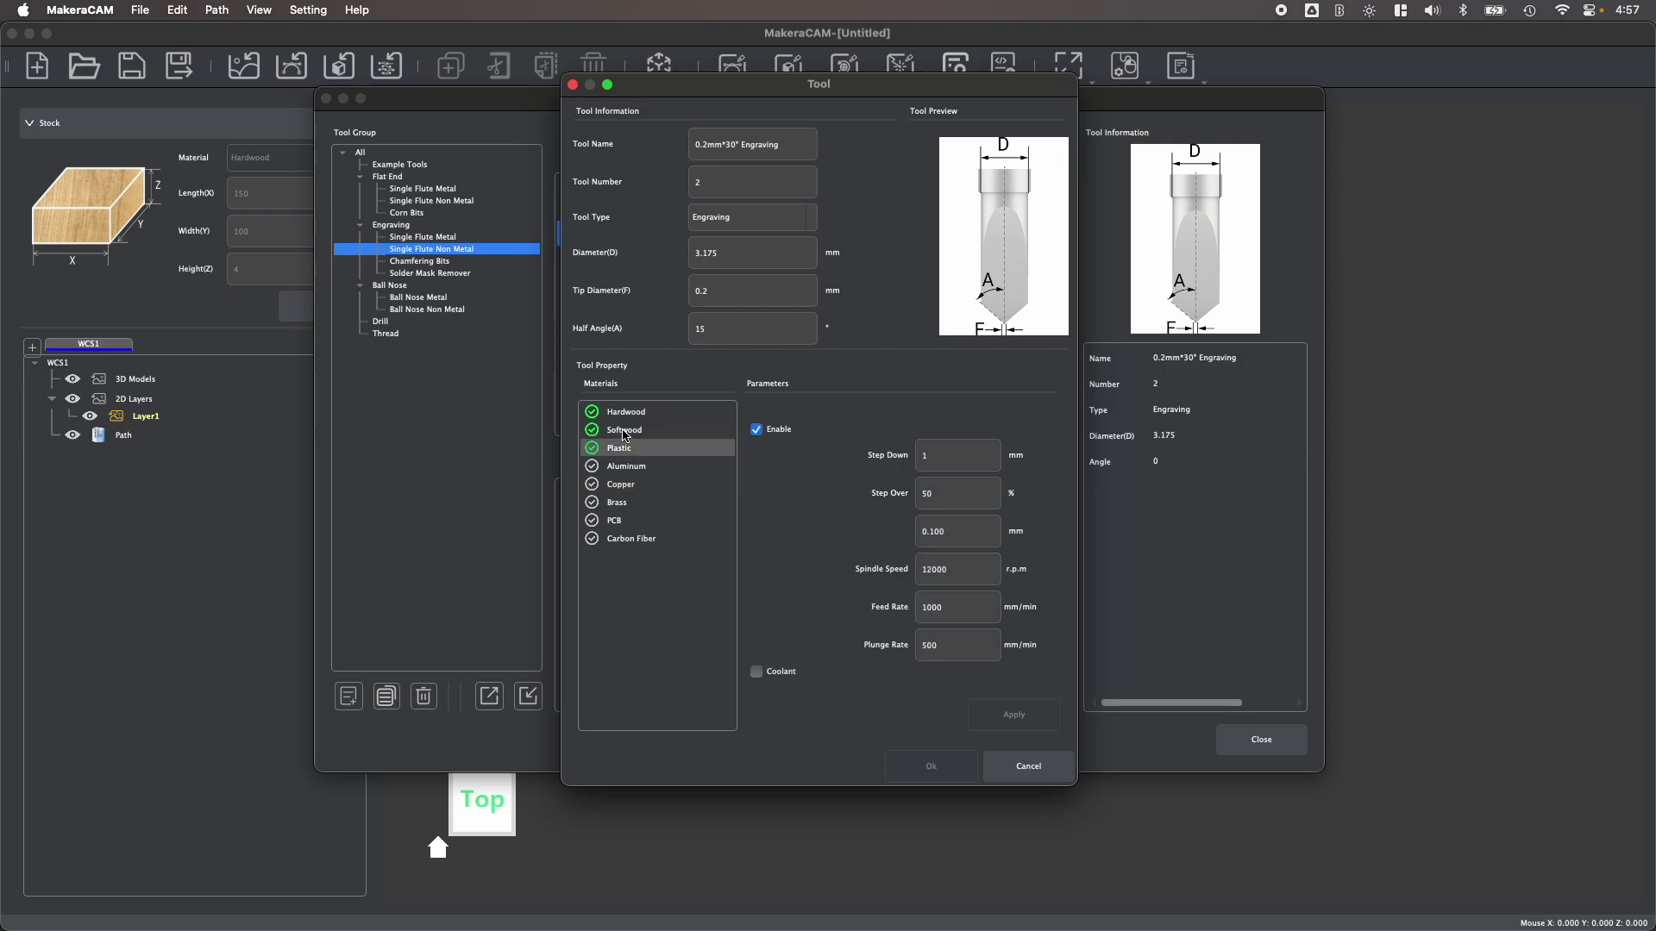
pyautogui.click(625, 432)
pyautogui.click(627, 417)
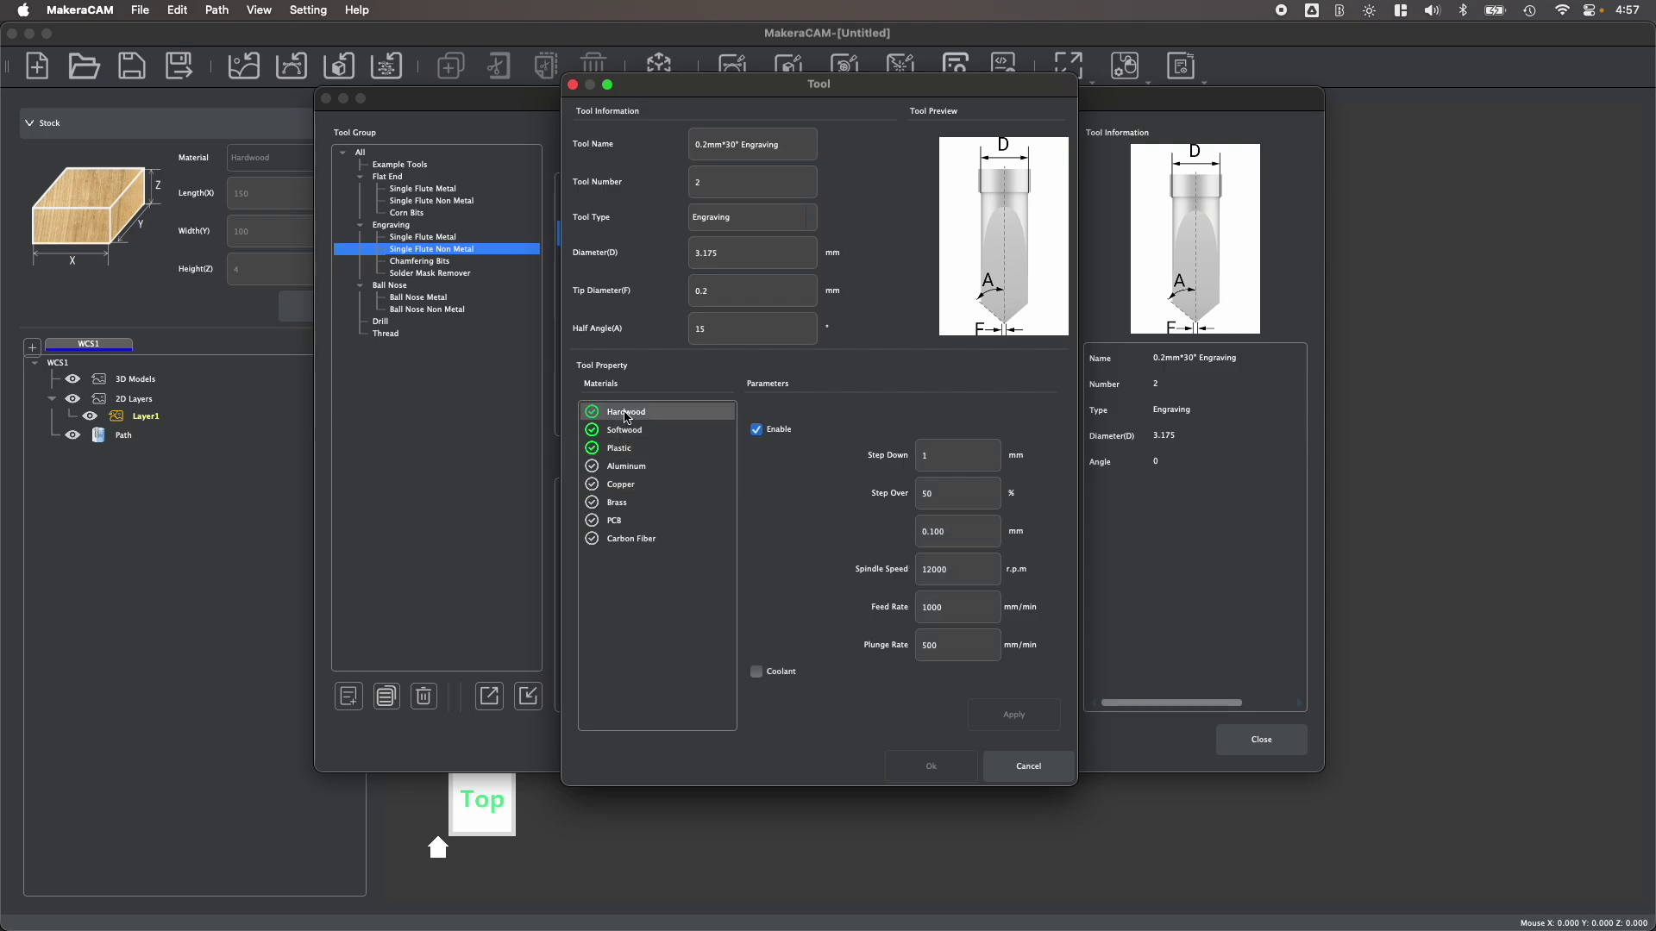
pyautogui.click(1017, 765)
pyautogui.click(414, 249)
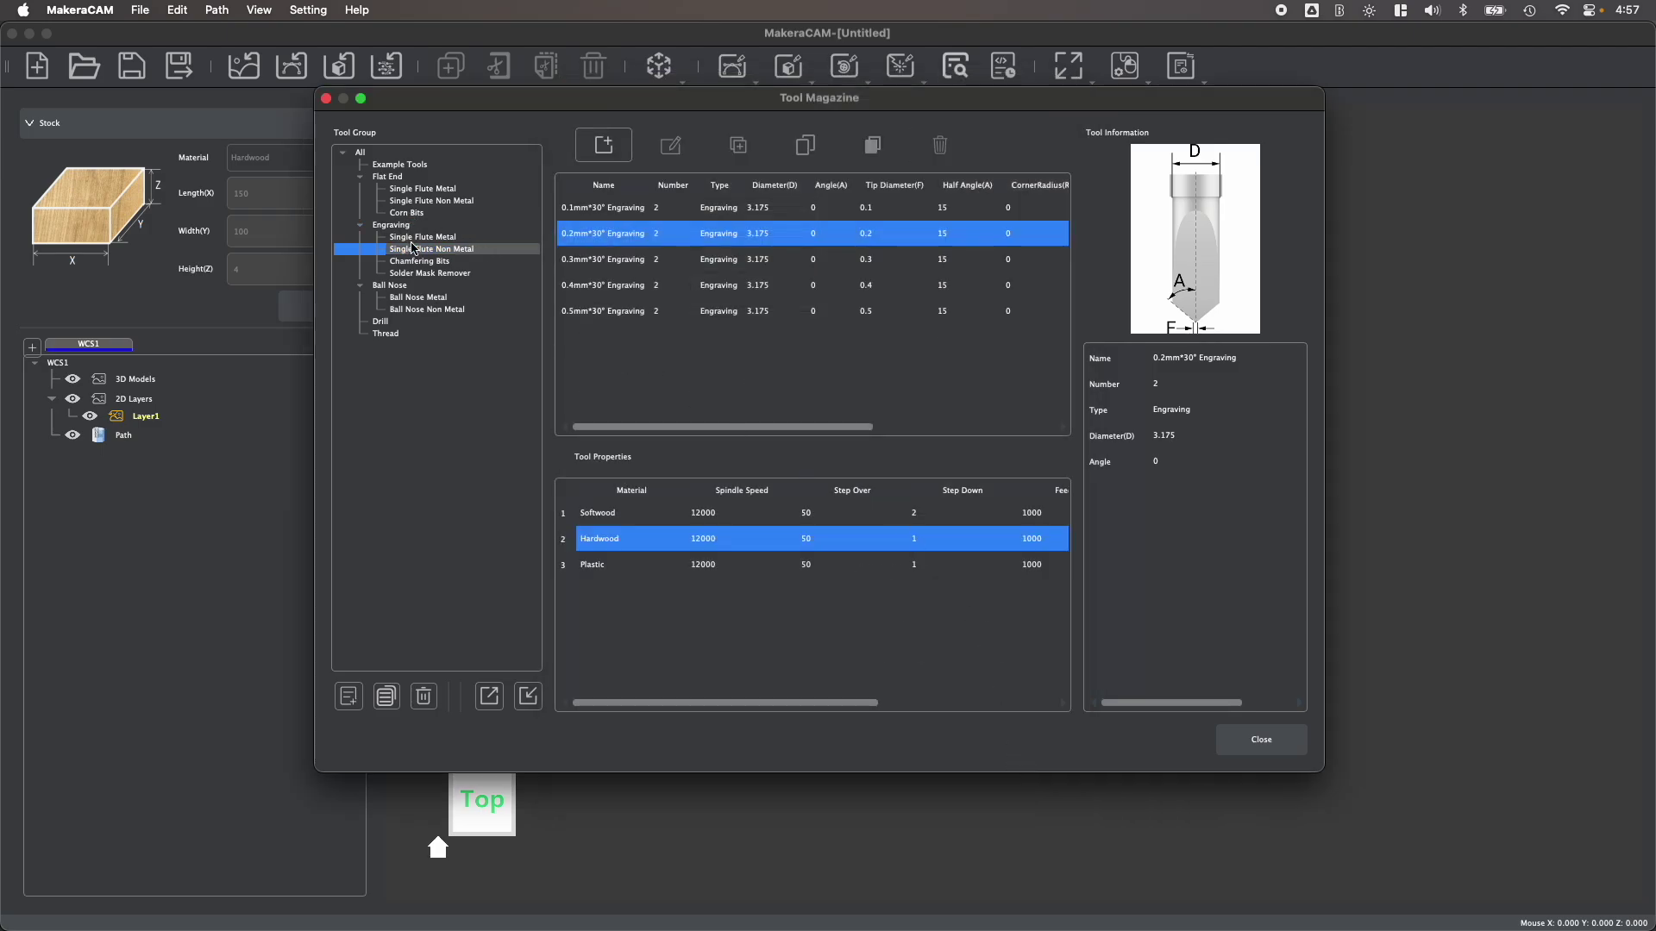
pyautogui.press('Escape')
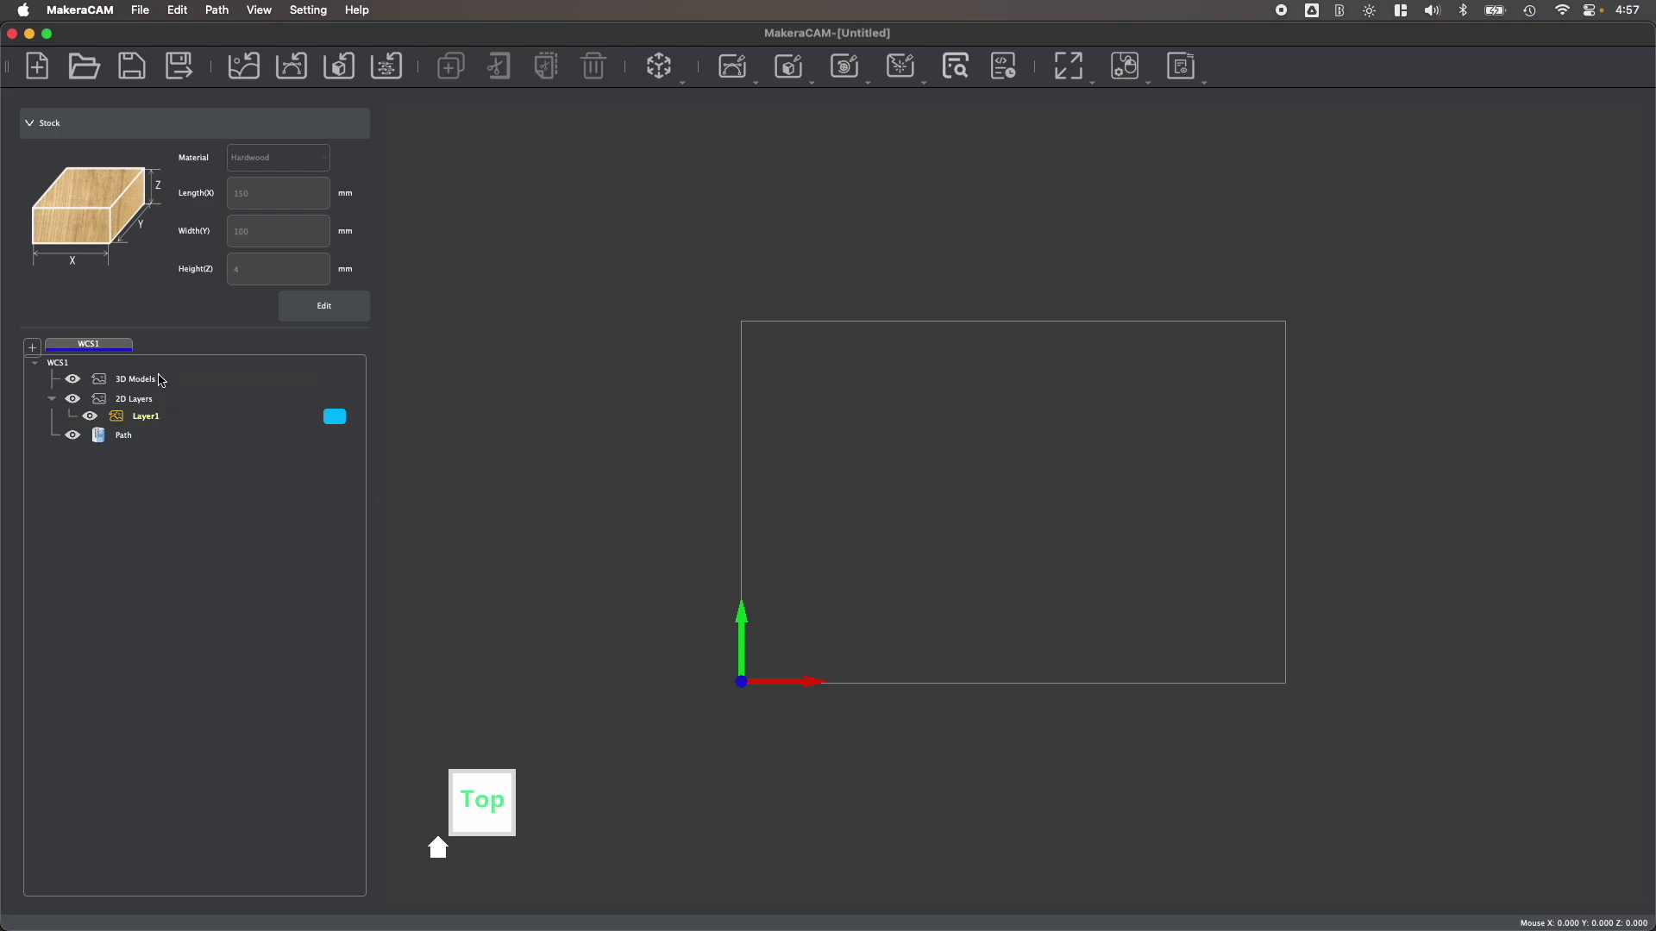
# Step: Examine the selectable origin points of coordinate system WCS1 in an angled view, and cancel the edit
pyautogui.rightClick(123, 356)
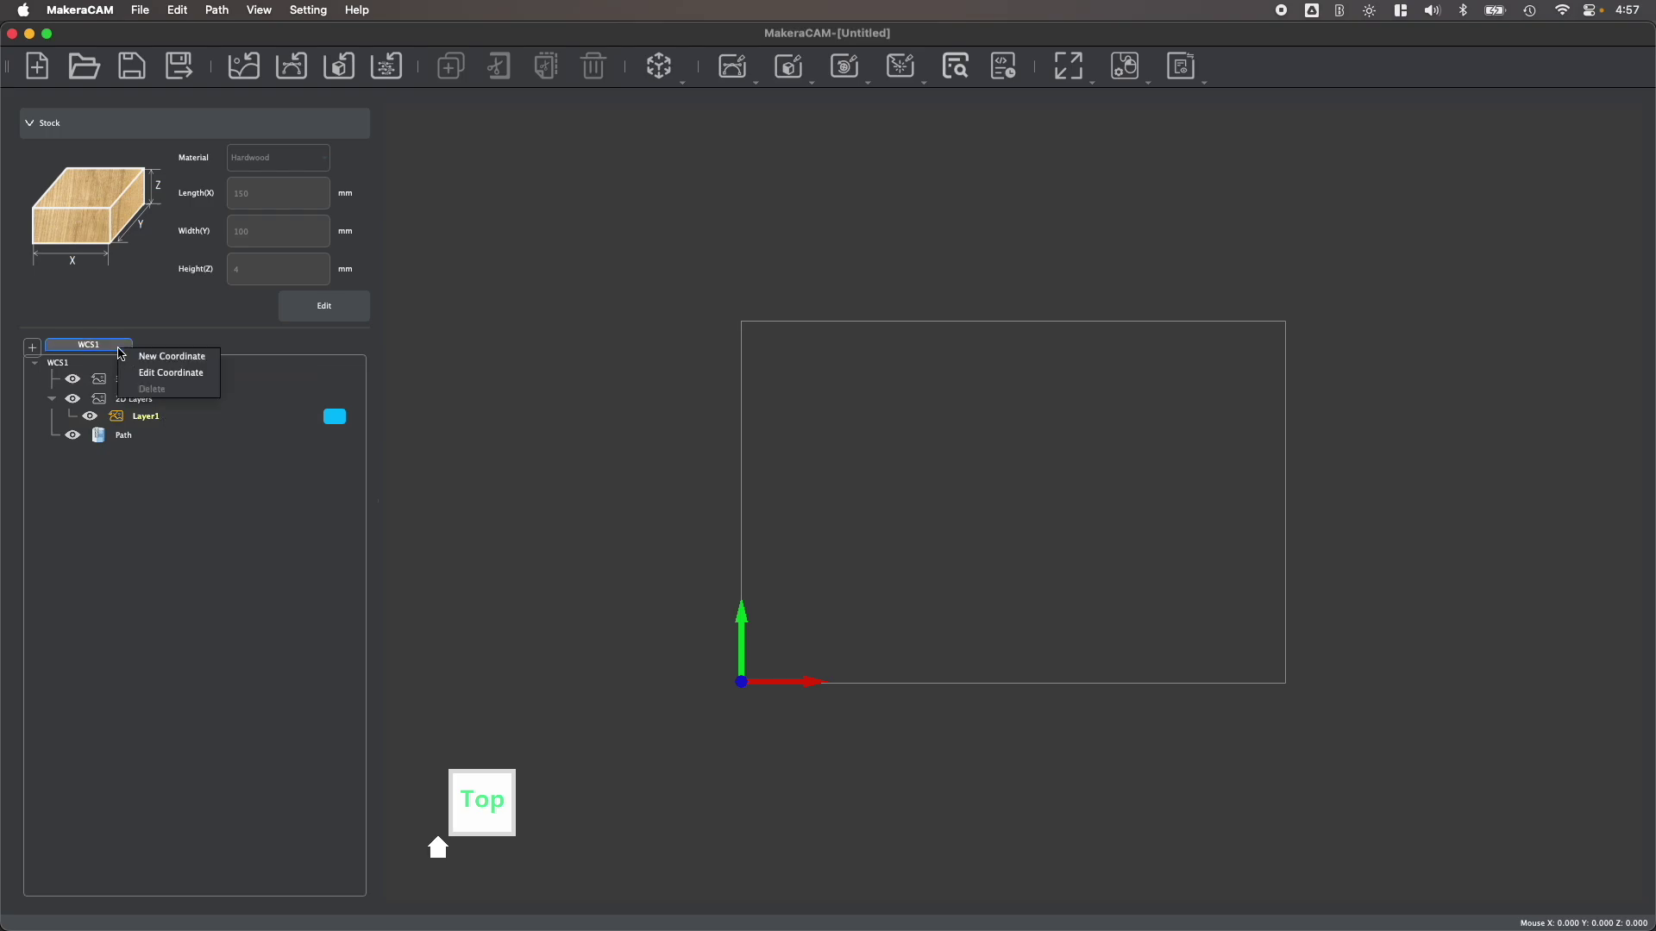
pyautogui.click(154, 372)
pyautogui.moveTo(484, 798); pyautogui.dragTo(491, 774)
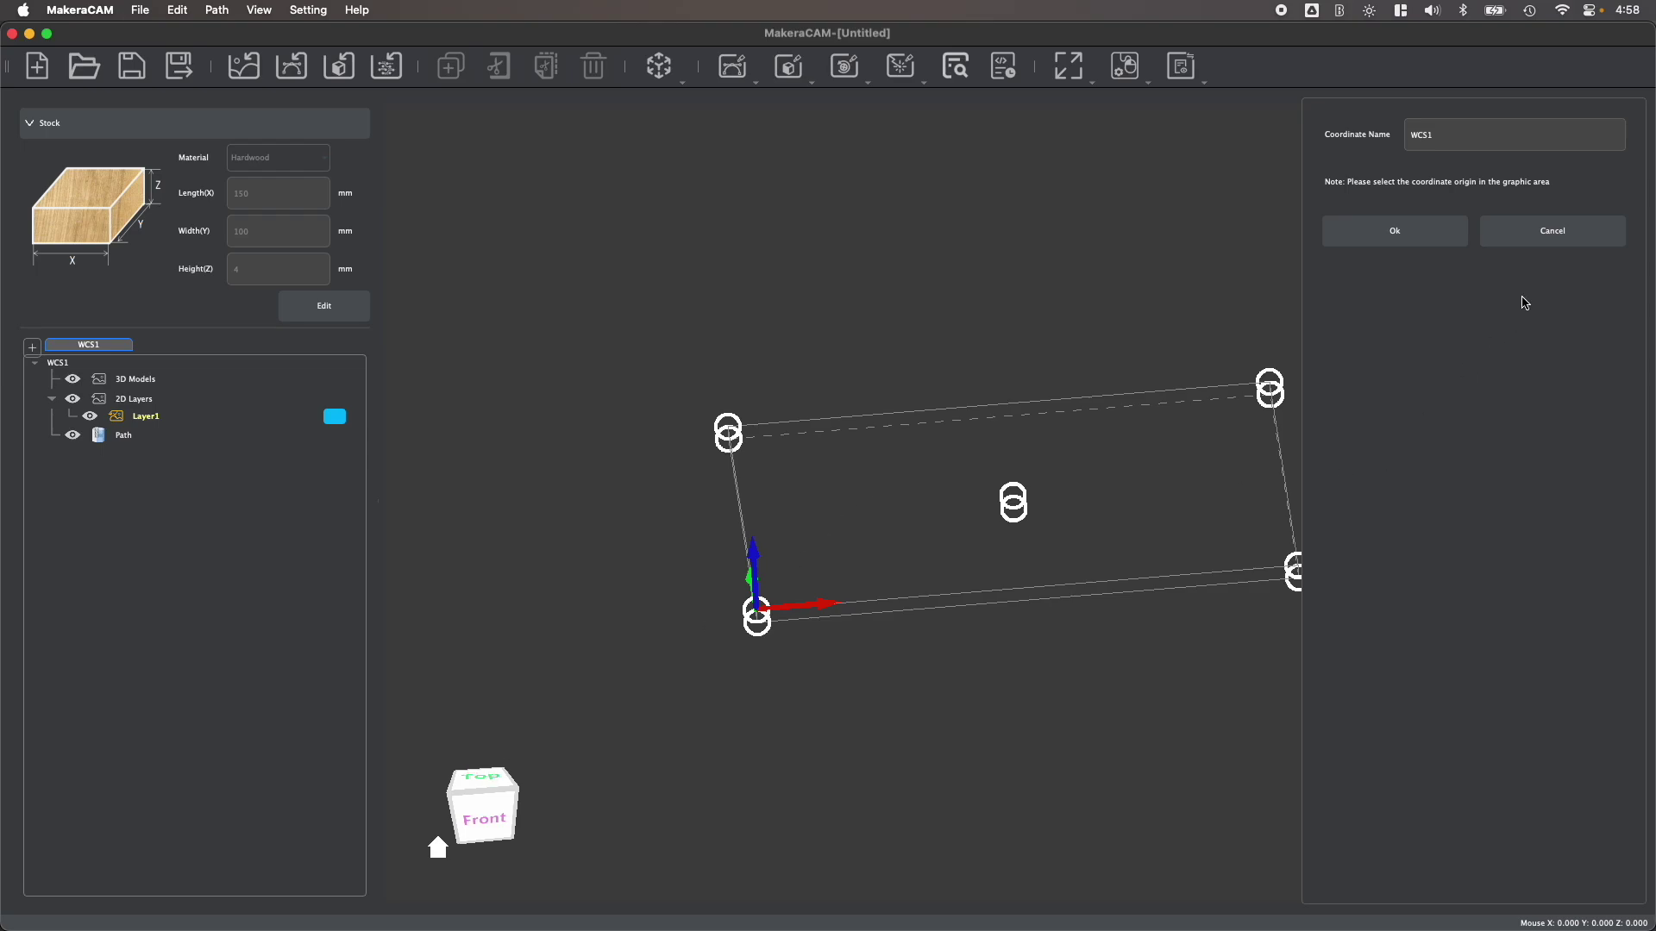
pyautogui.click(1546, 232)
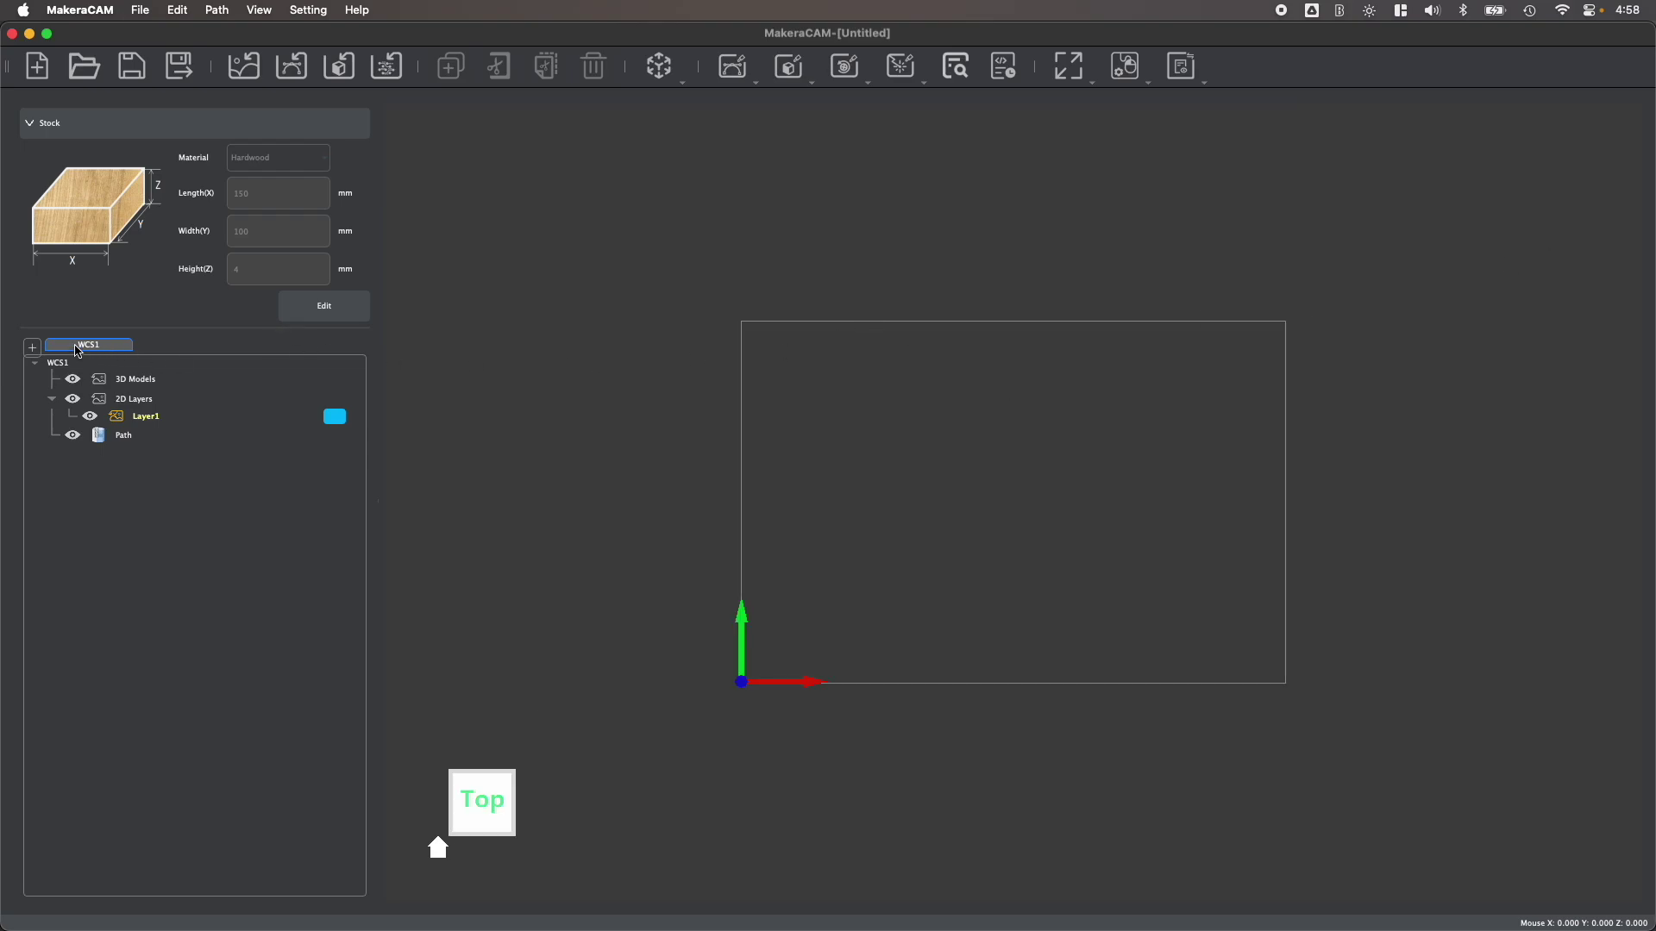
# Step: Try to create a new coordinate system with its origin at a different corner of the stock
pyautogui.click(32, 347)
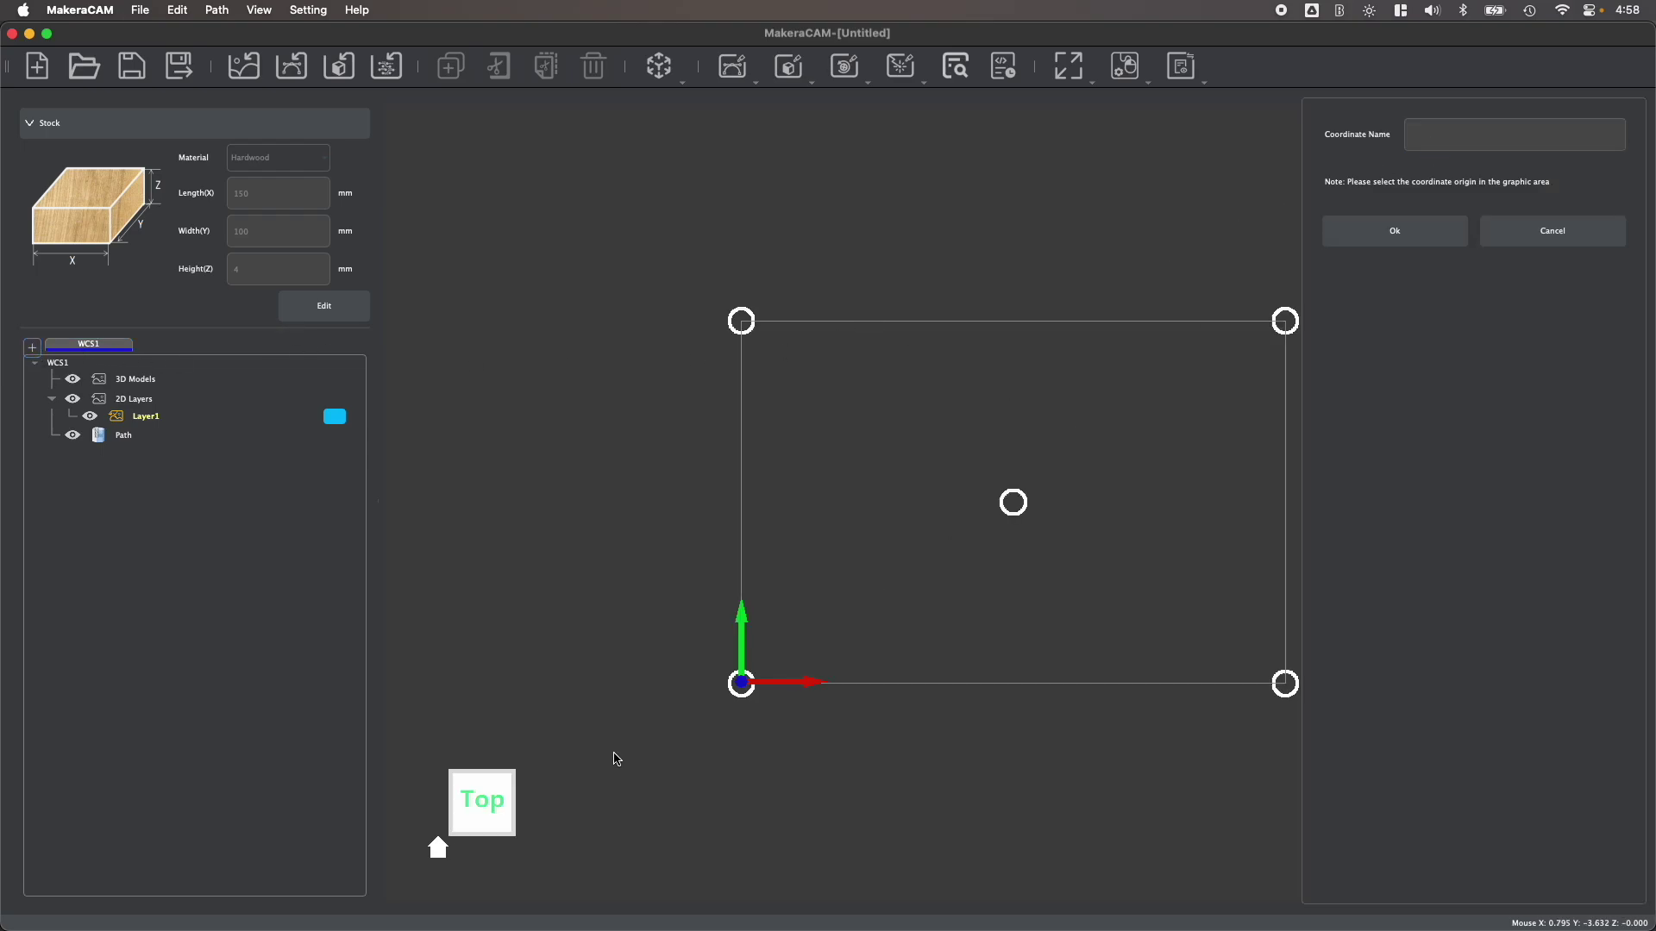
pyautogui.moveTo(498, 810); pyautogui.dragTo(463, 783)
pyautogui.click(463, 783)
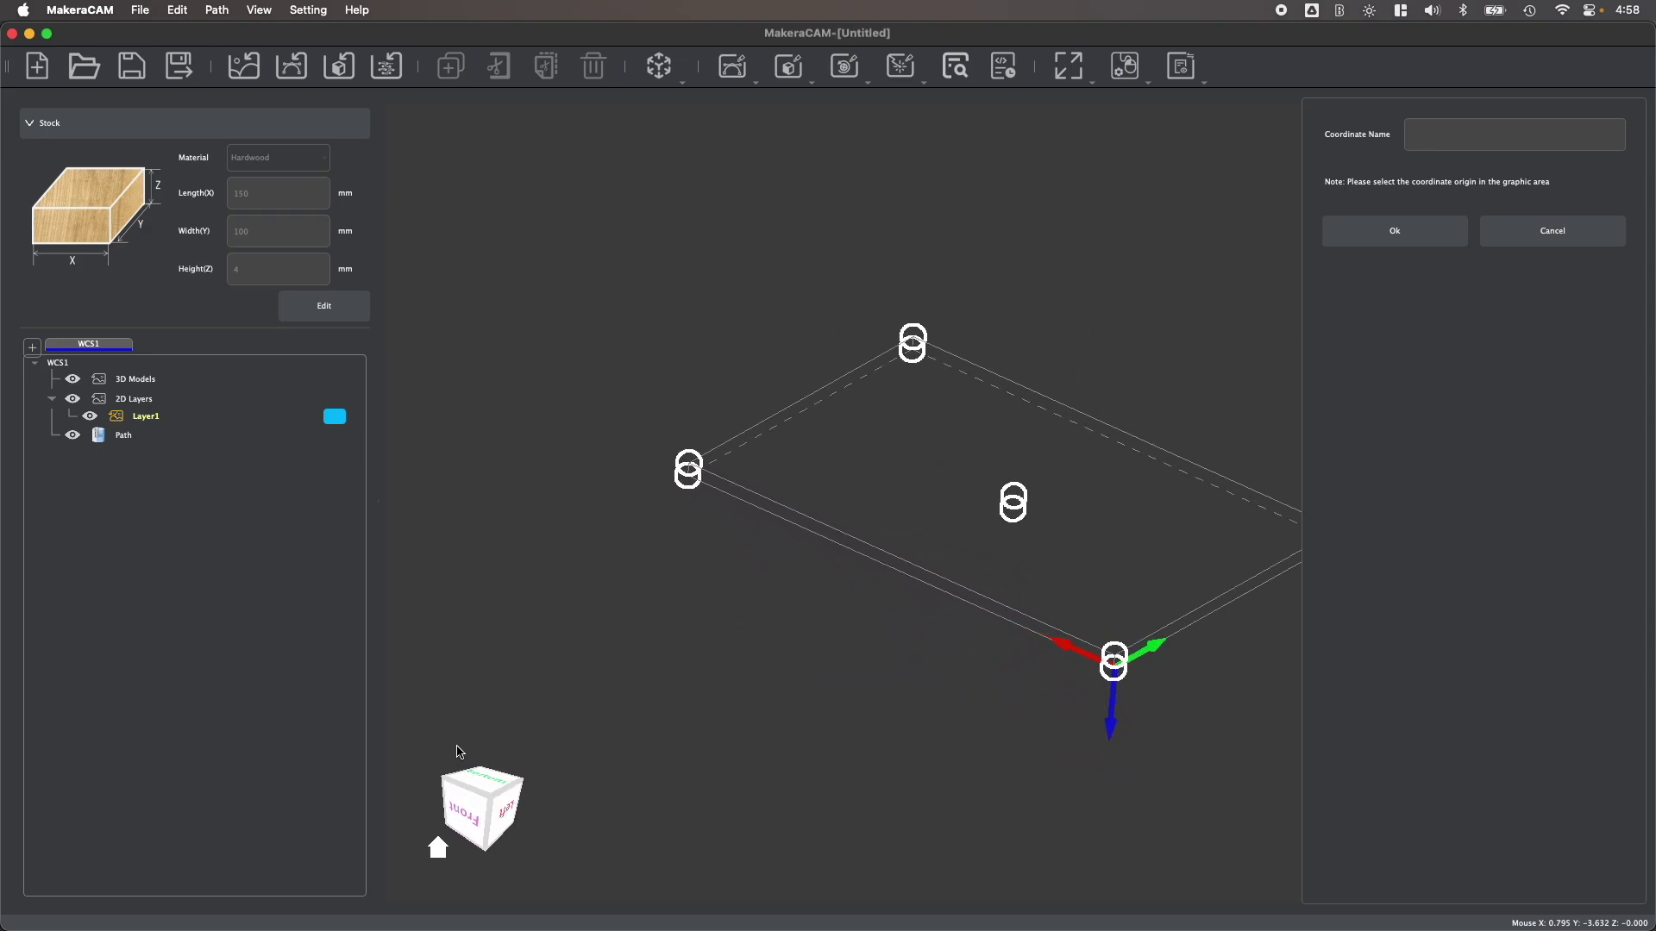
pyautogui.click(692, 461)
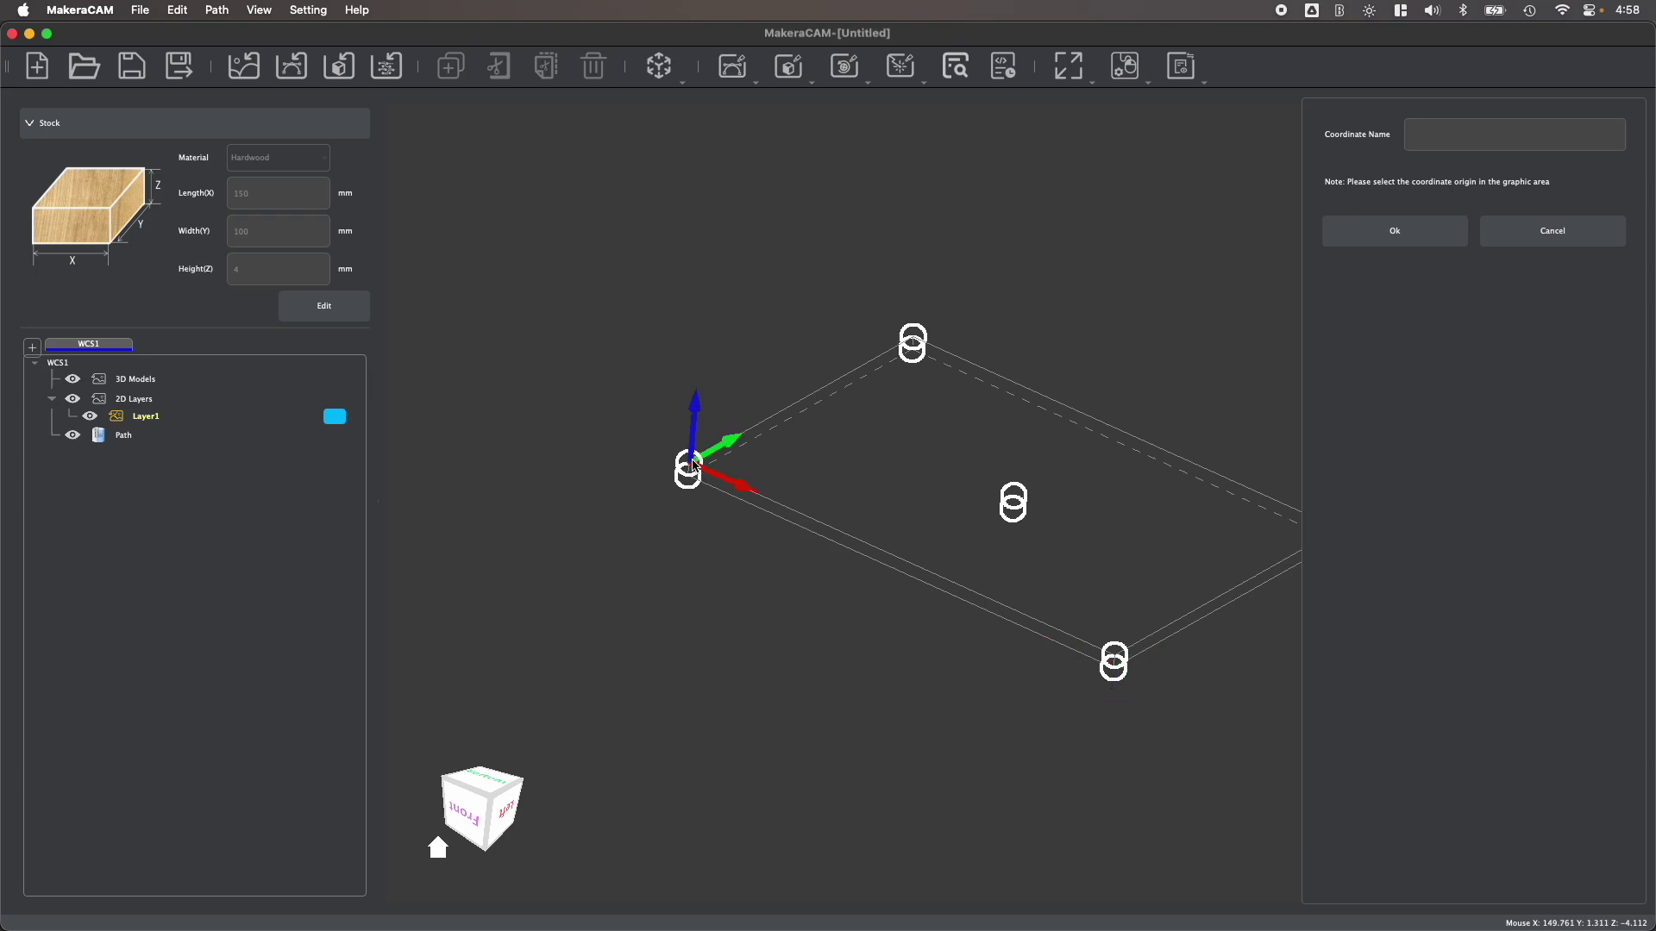
pyautogui.press('Return')
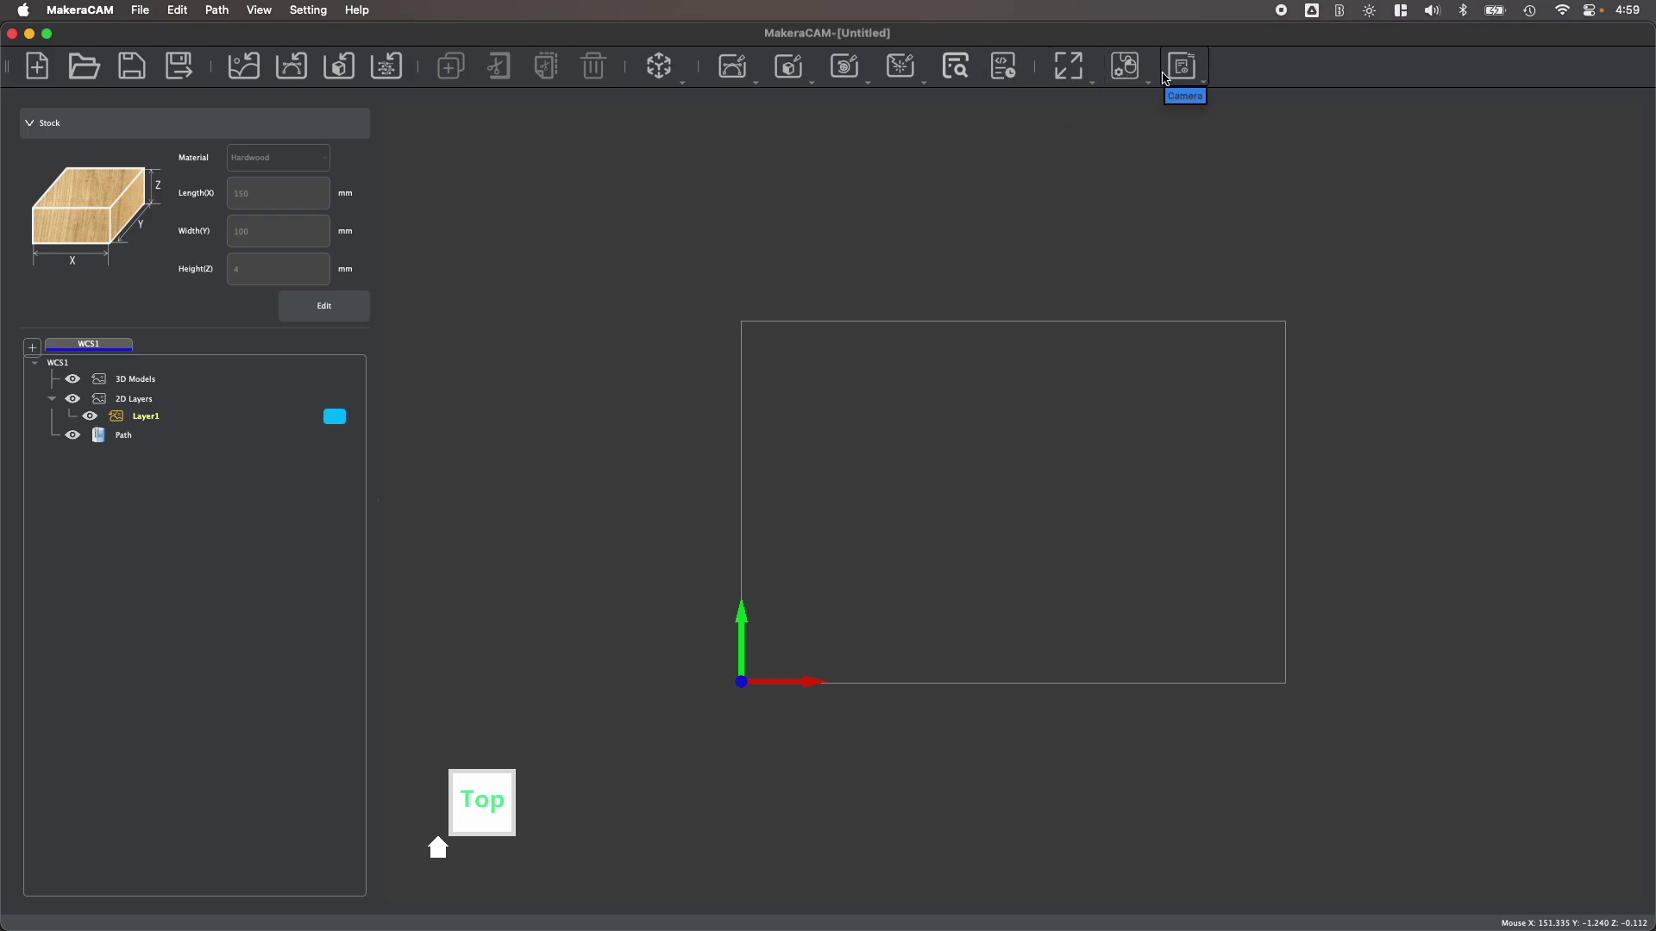
# Step: Move the imported SimpleMazeEx.svg drawing so its center sits at about X 61.7 mm, Y 36.9 mm on the stock
pyautogui.click(658, 69)
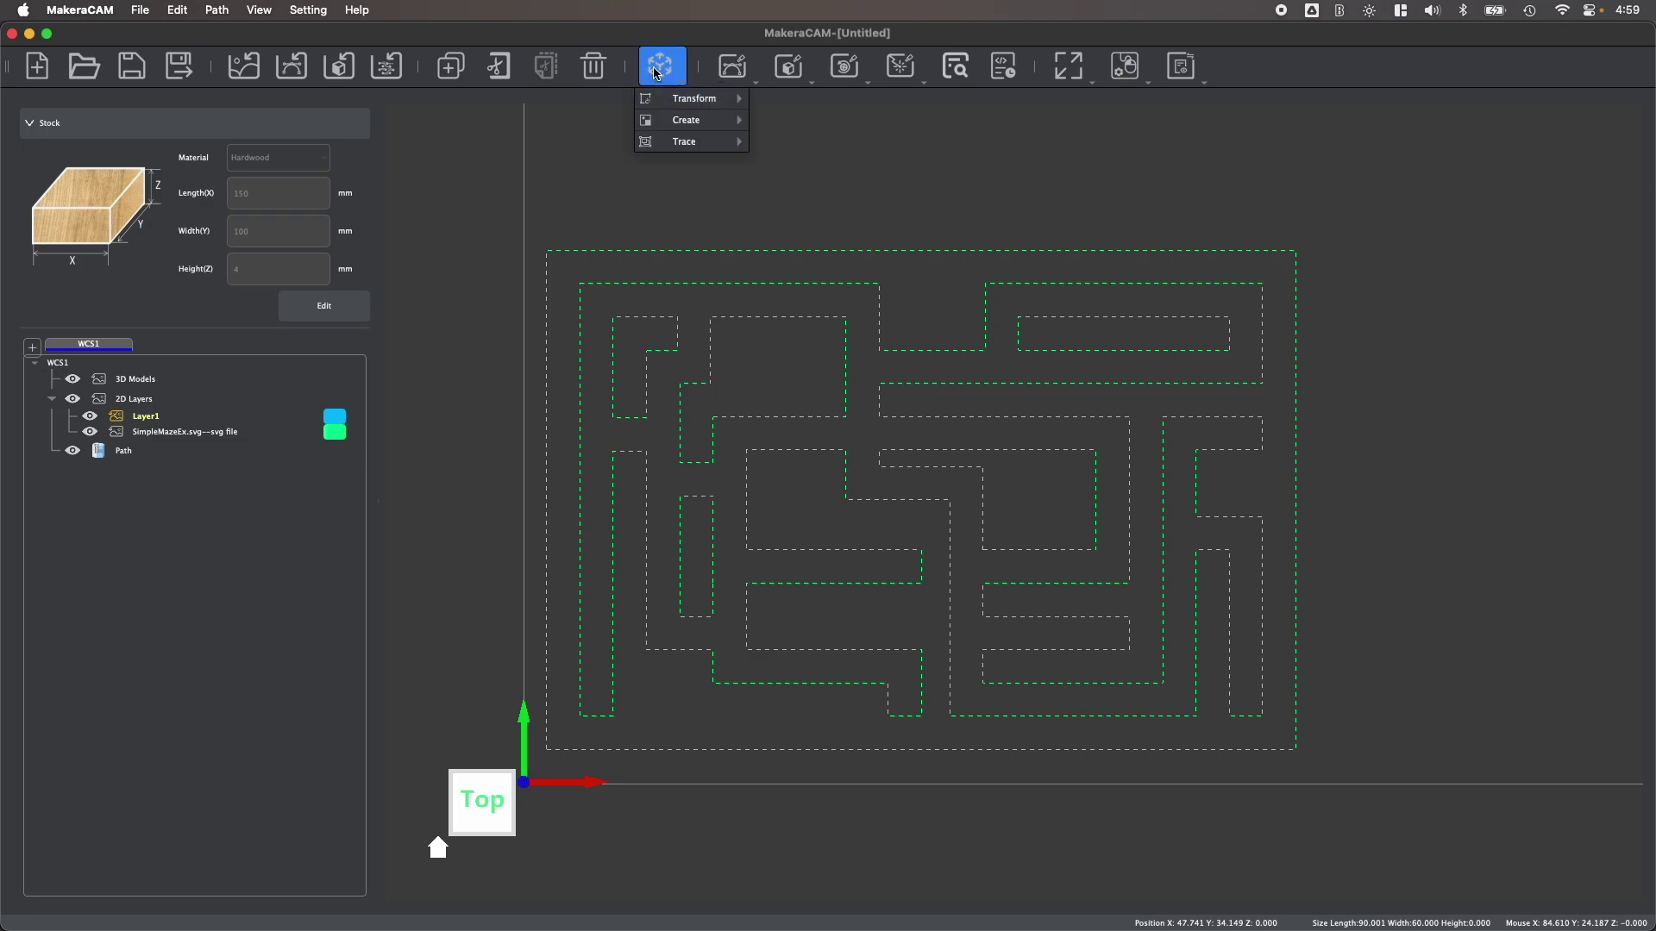
pyautogui.moveTo(686, 98)
pyautogui.click(802, 102)
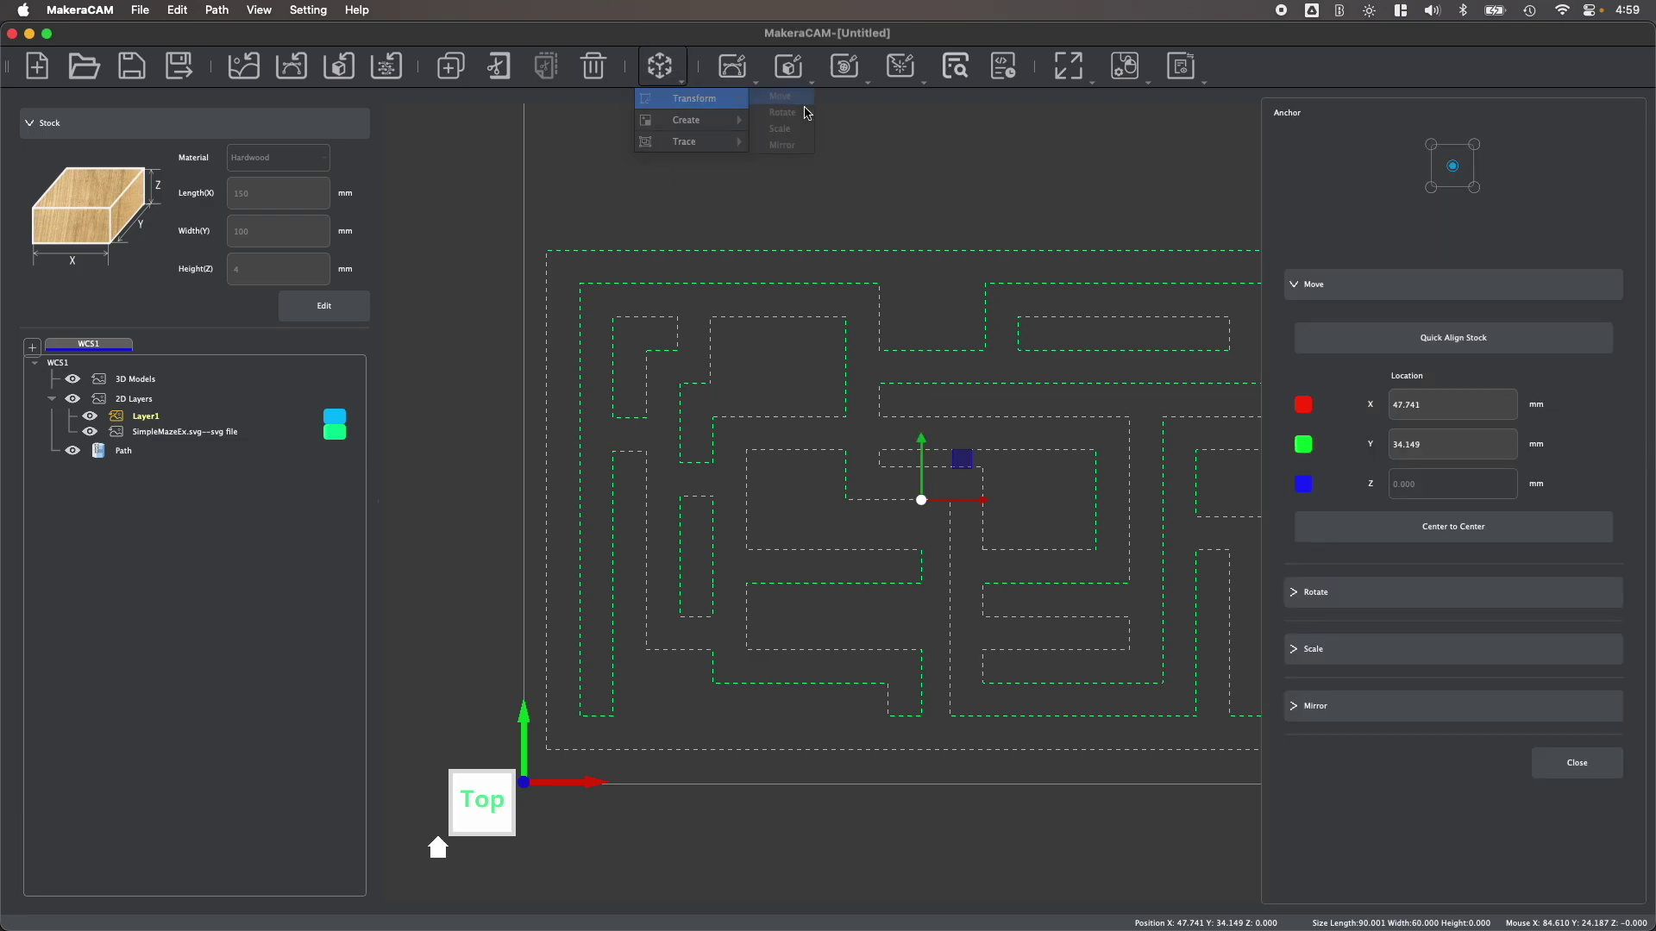
pyautogui.scroll(-5, 983, 328)
pyautogui.moveTo(954, 382); pyautogui.dragTo(988, 363)
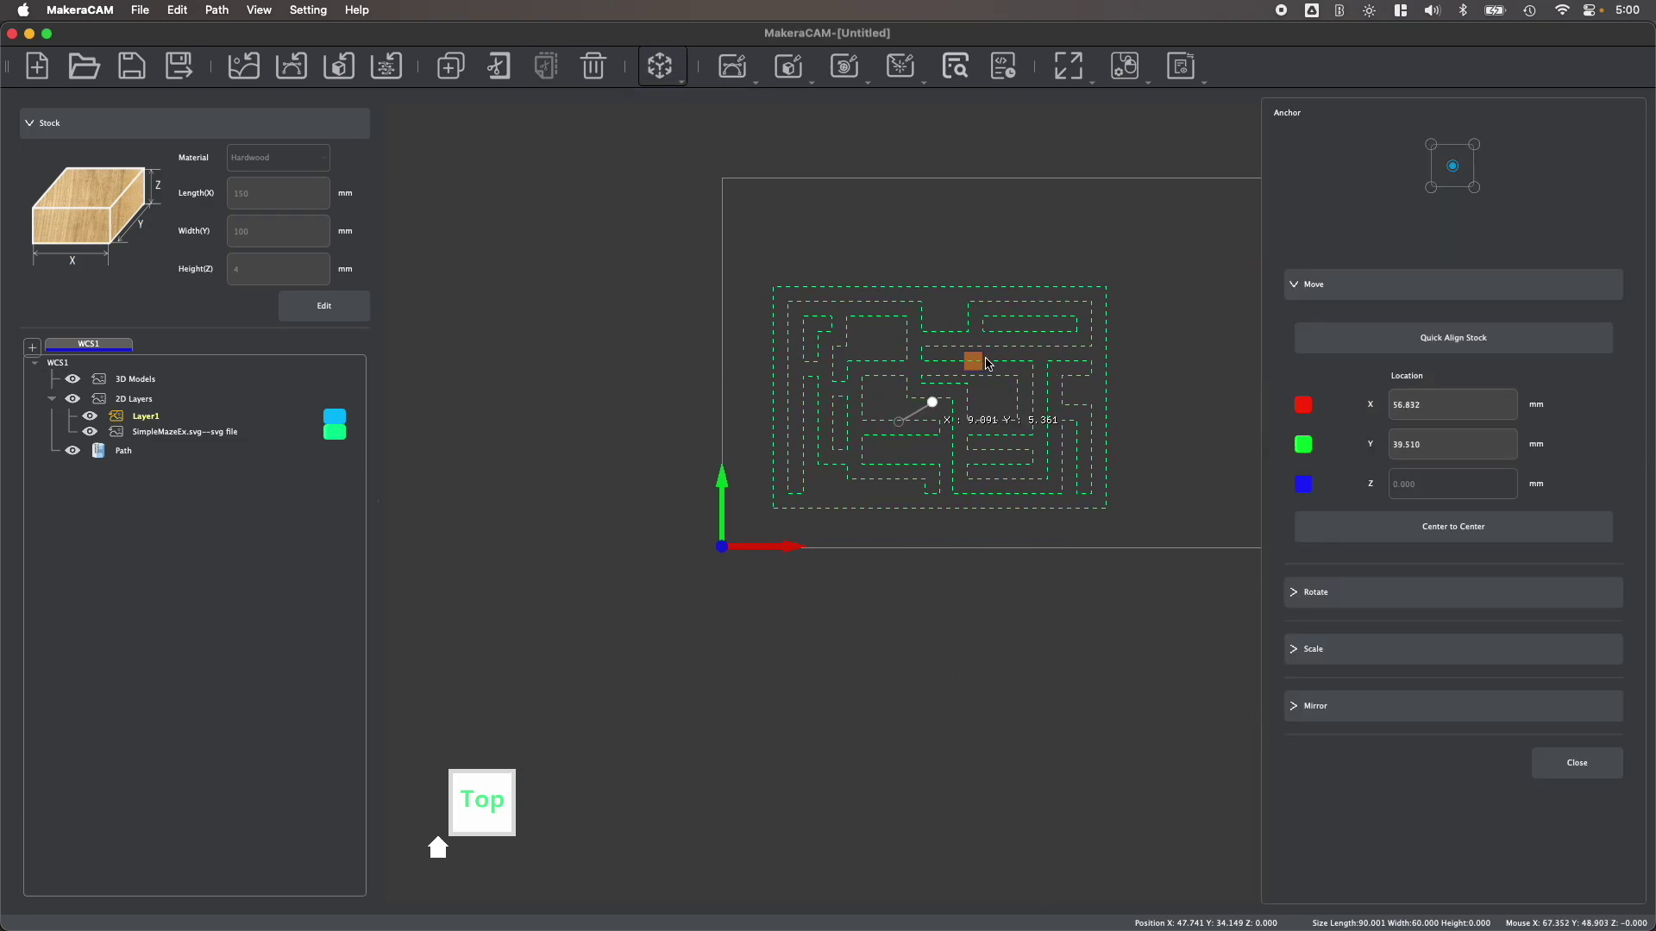
# Step: Rotate the maze 180° in the XY plane and open its scale settings
pyautogui.click(1325, 602)
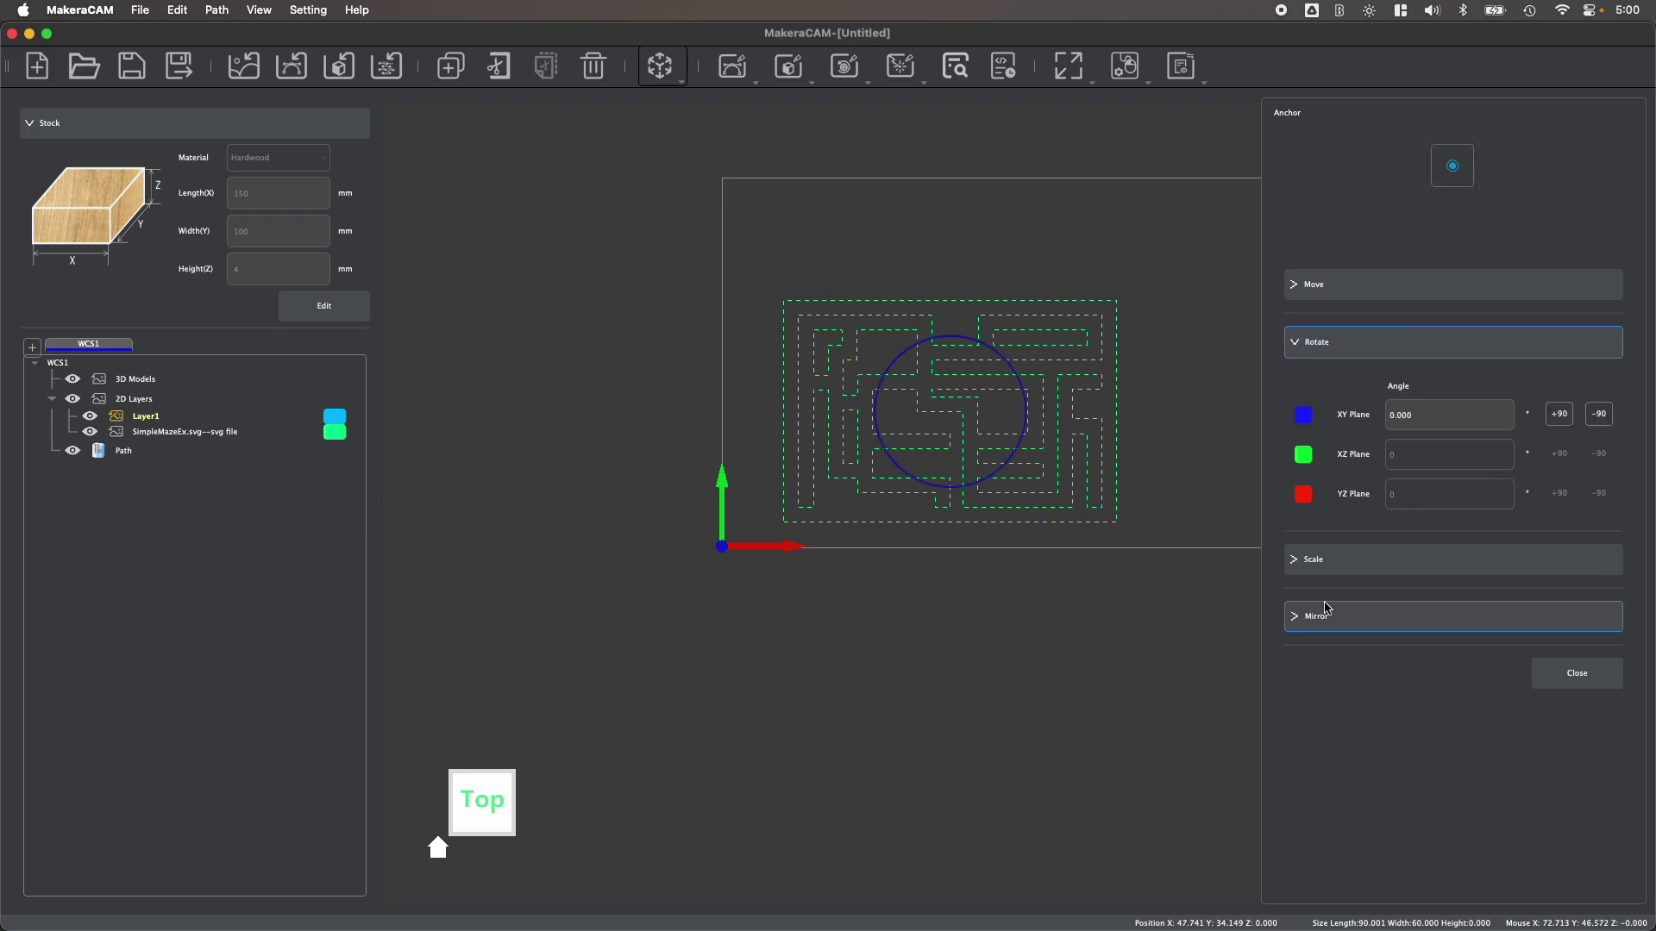
pyautogui.click(1571, 416)
pyautogui.click(1573, 418)
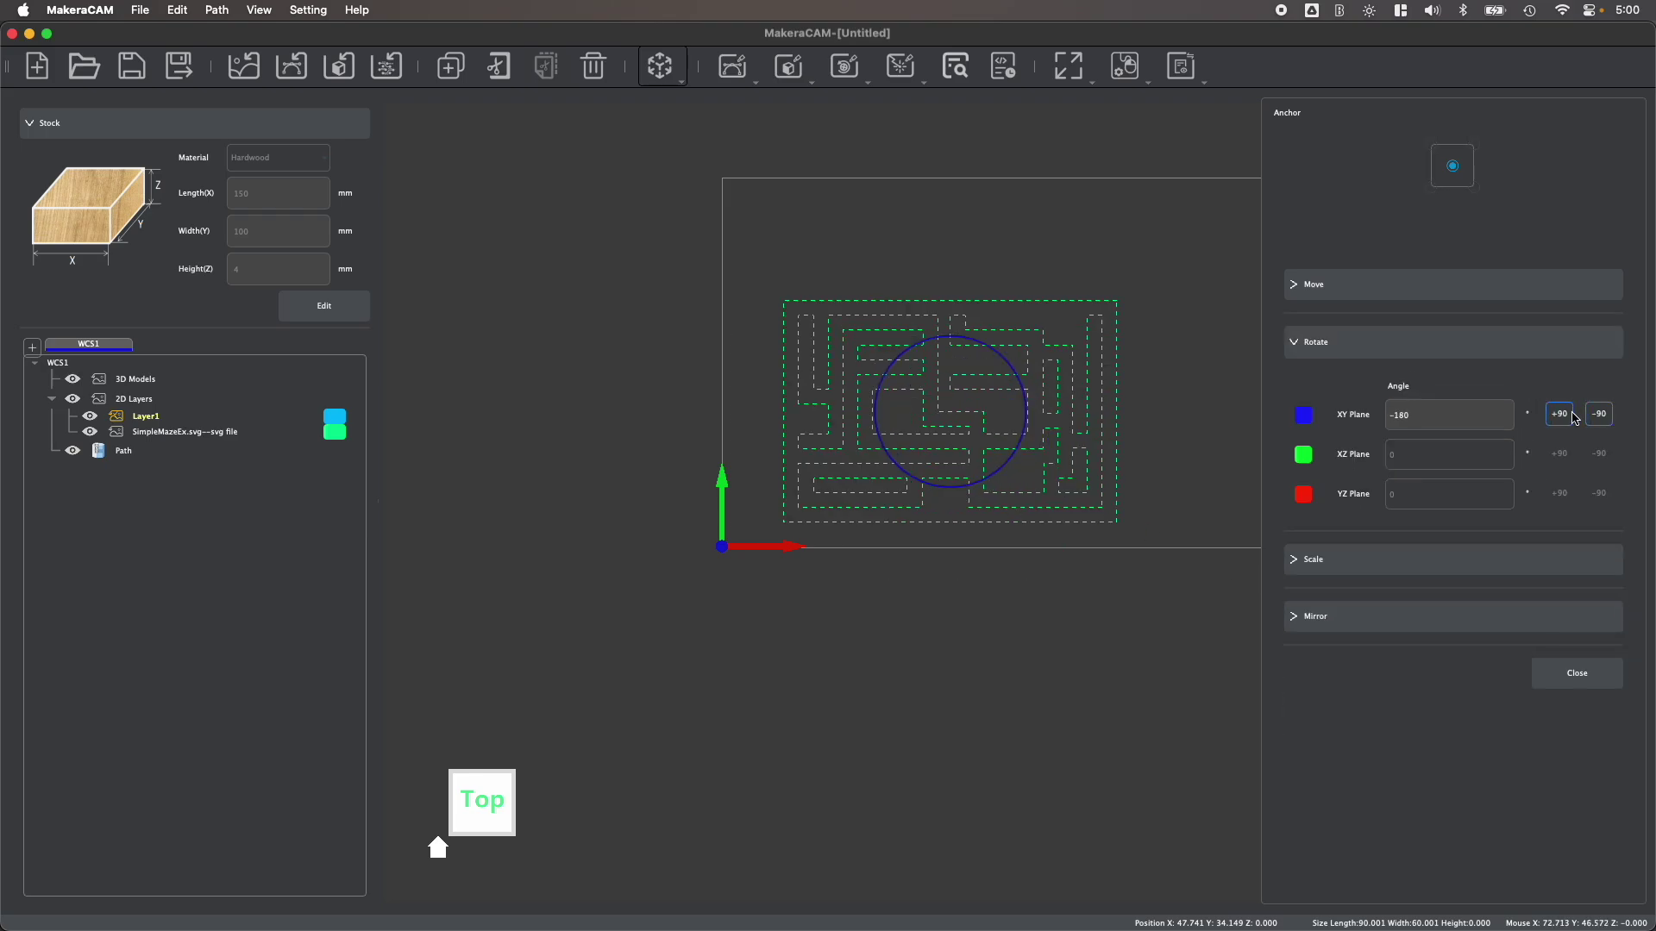
pyautogui.click(1372, 559)
pyautogui.click(1135, 462)
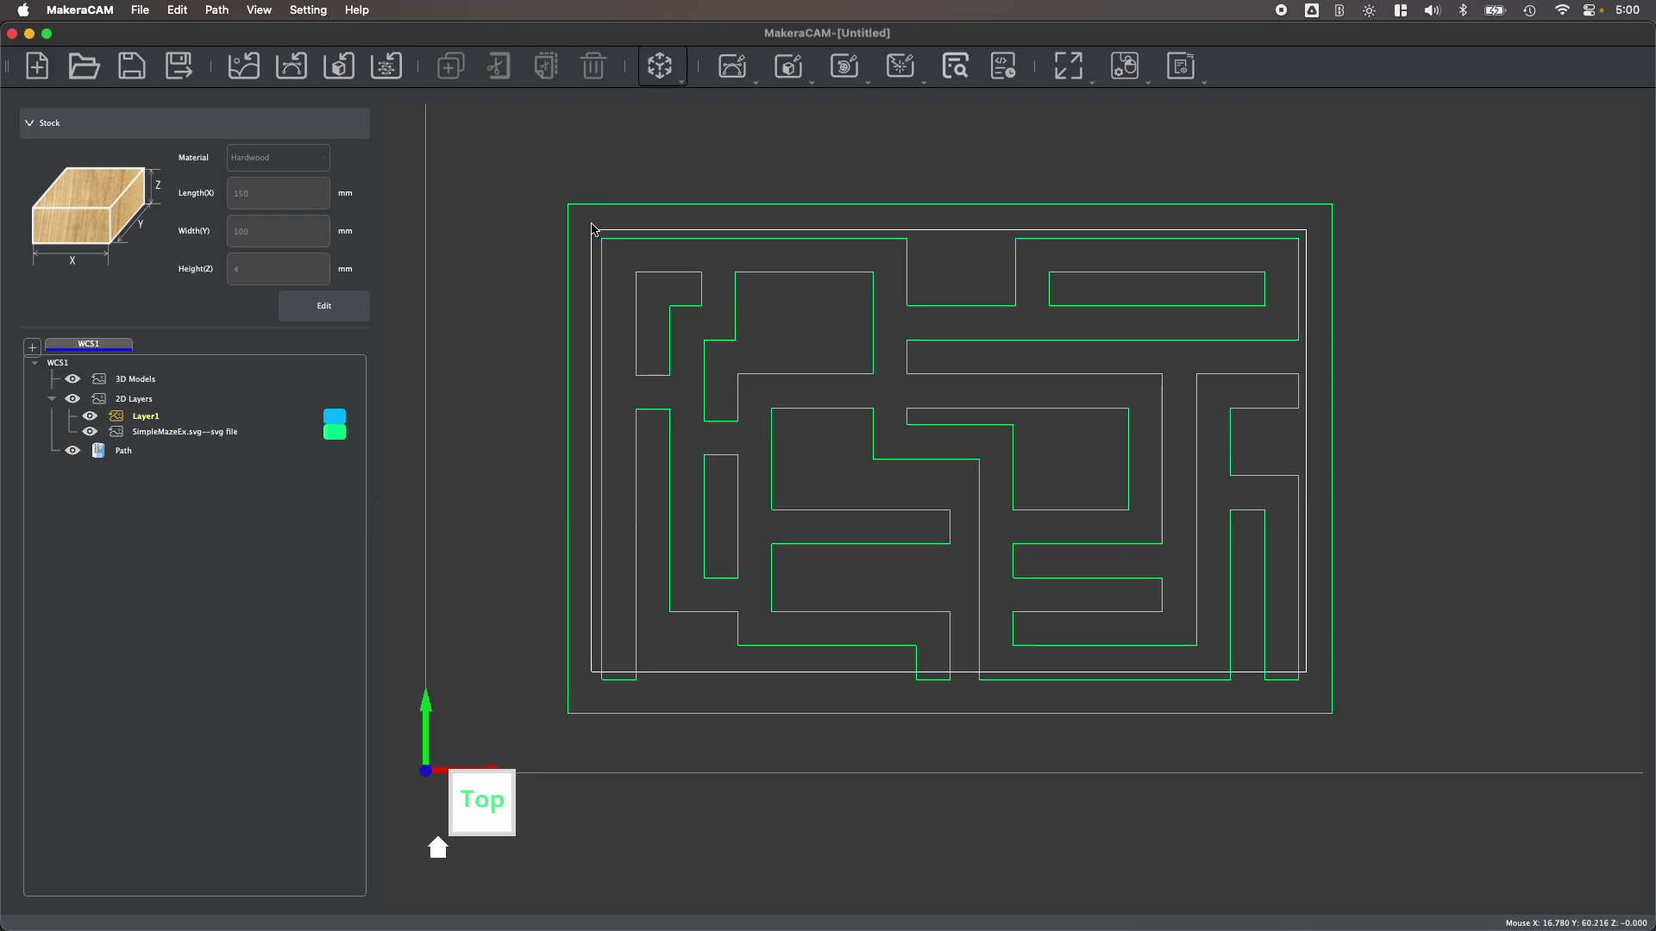
# Step: Select the maze's inner contours without the outer border and start a 2D Pocket toolpath for them
pyautogui.click(643, 257)
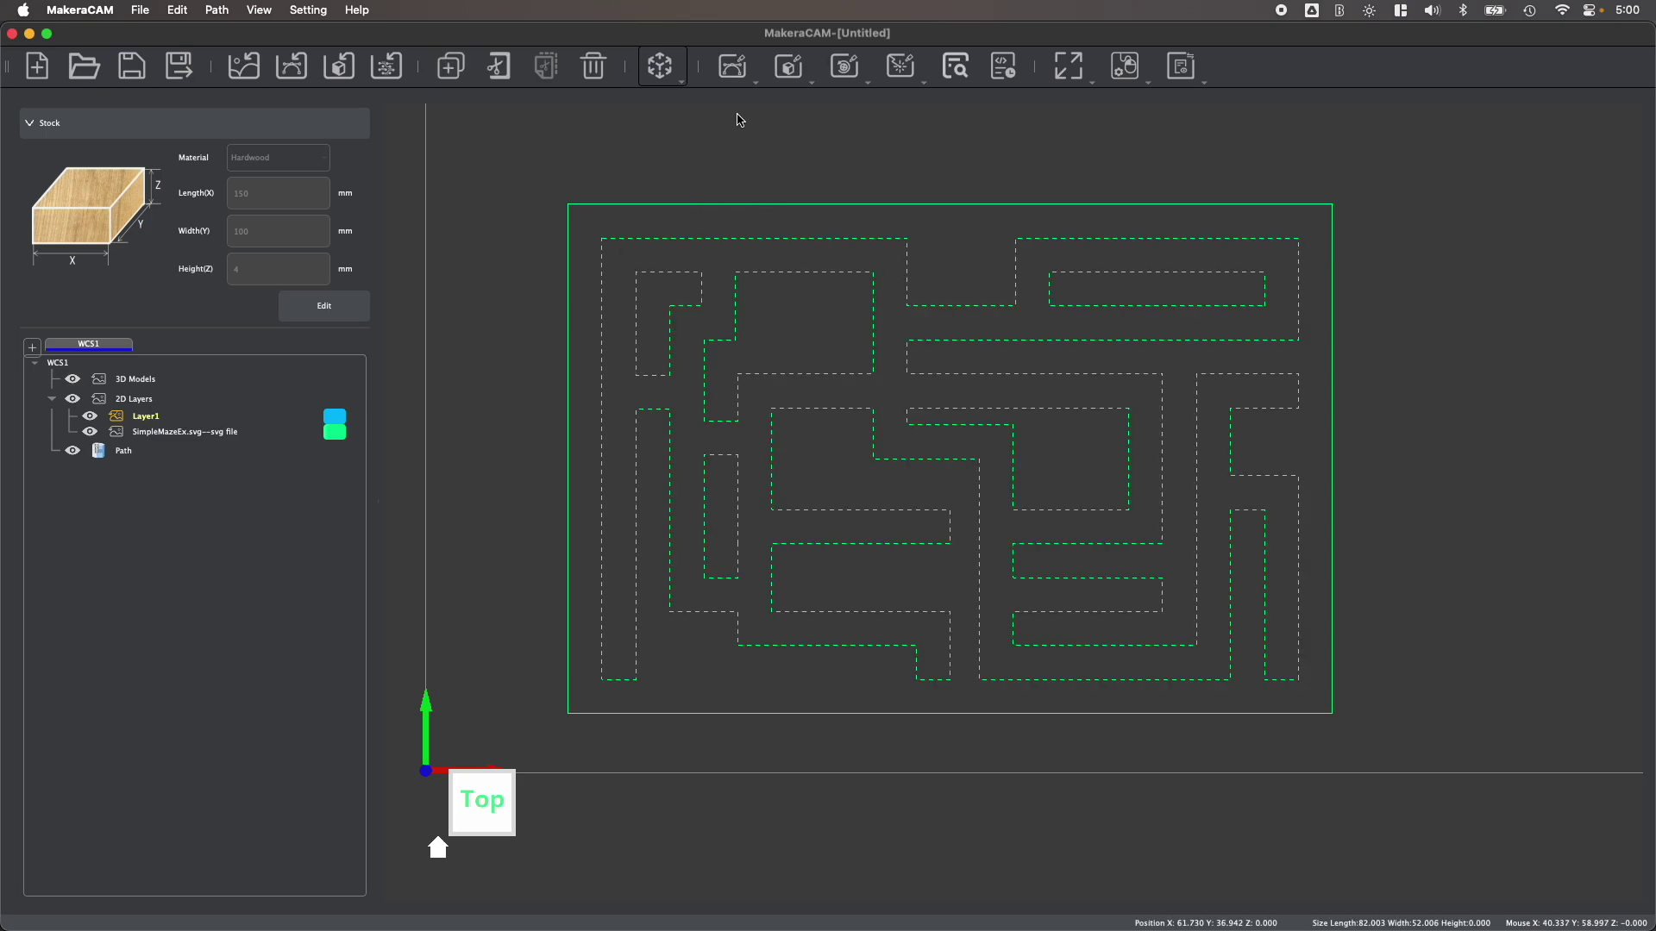
pyautogui.click(734, 67)
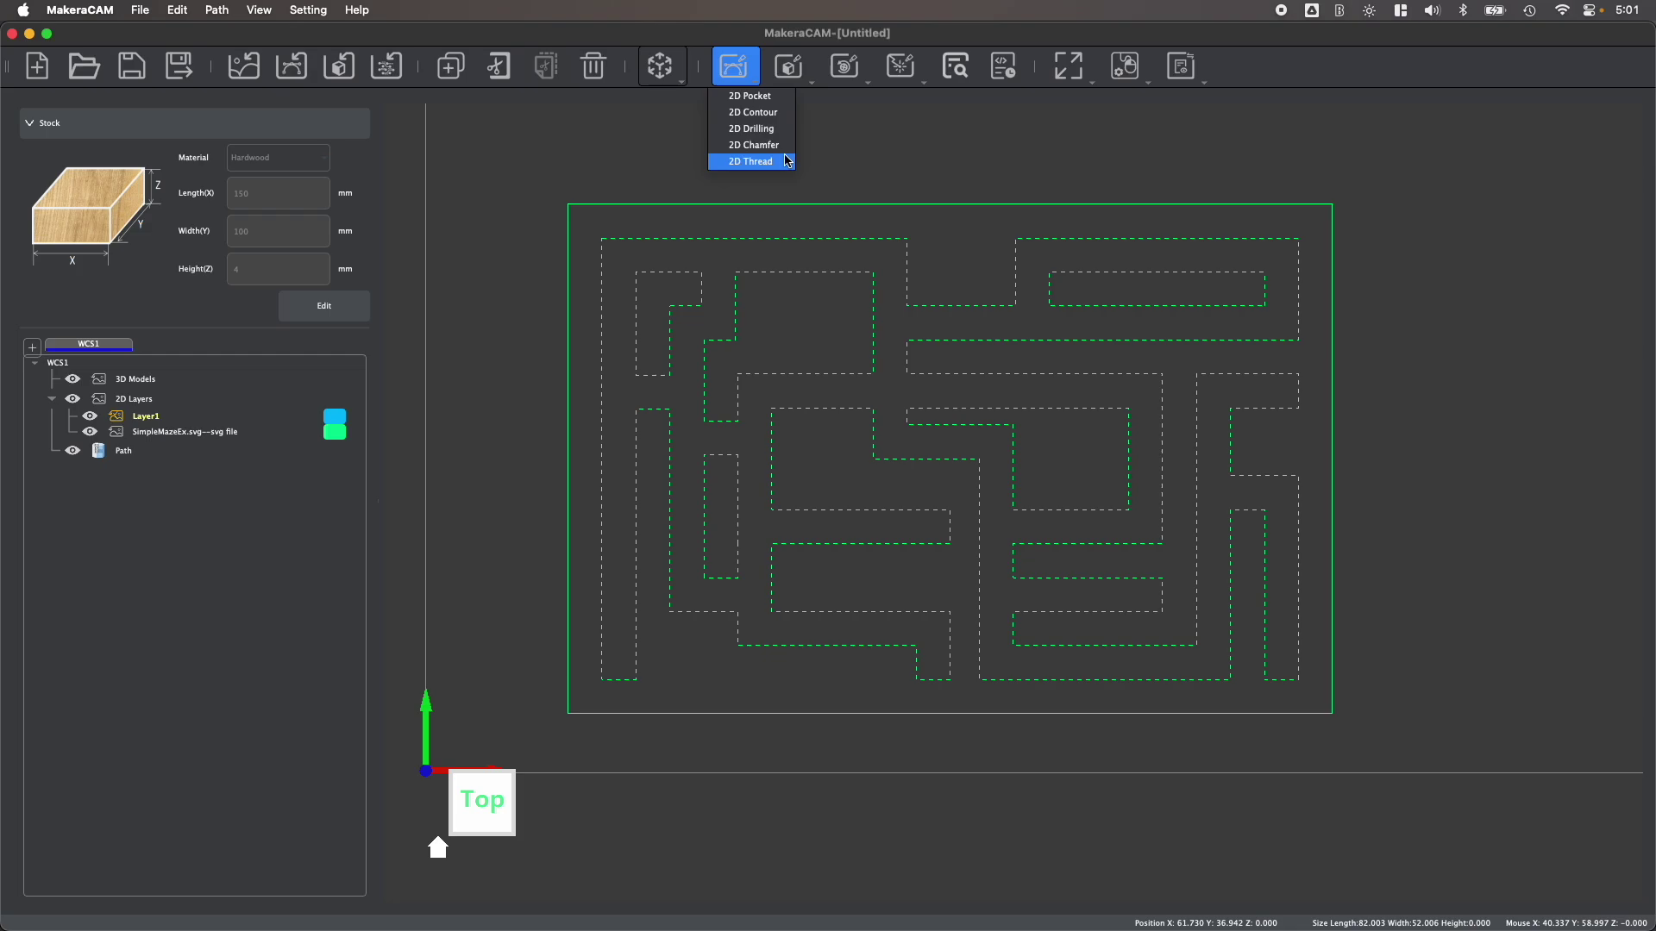
pyautogui.click(750, 95)
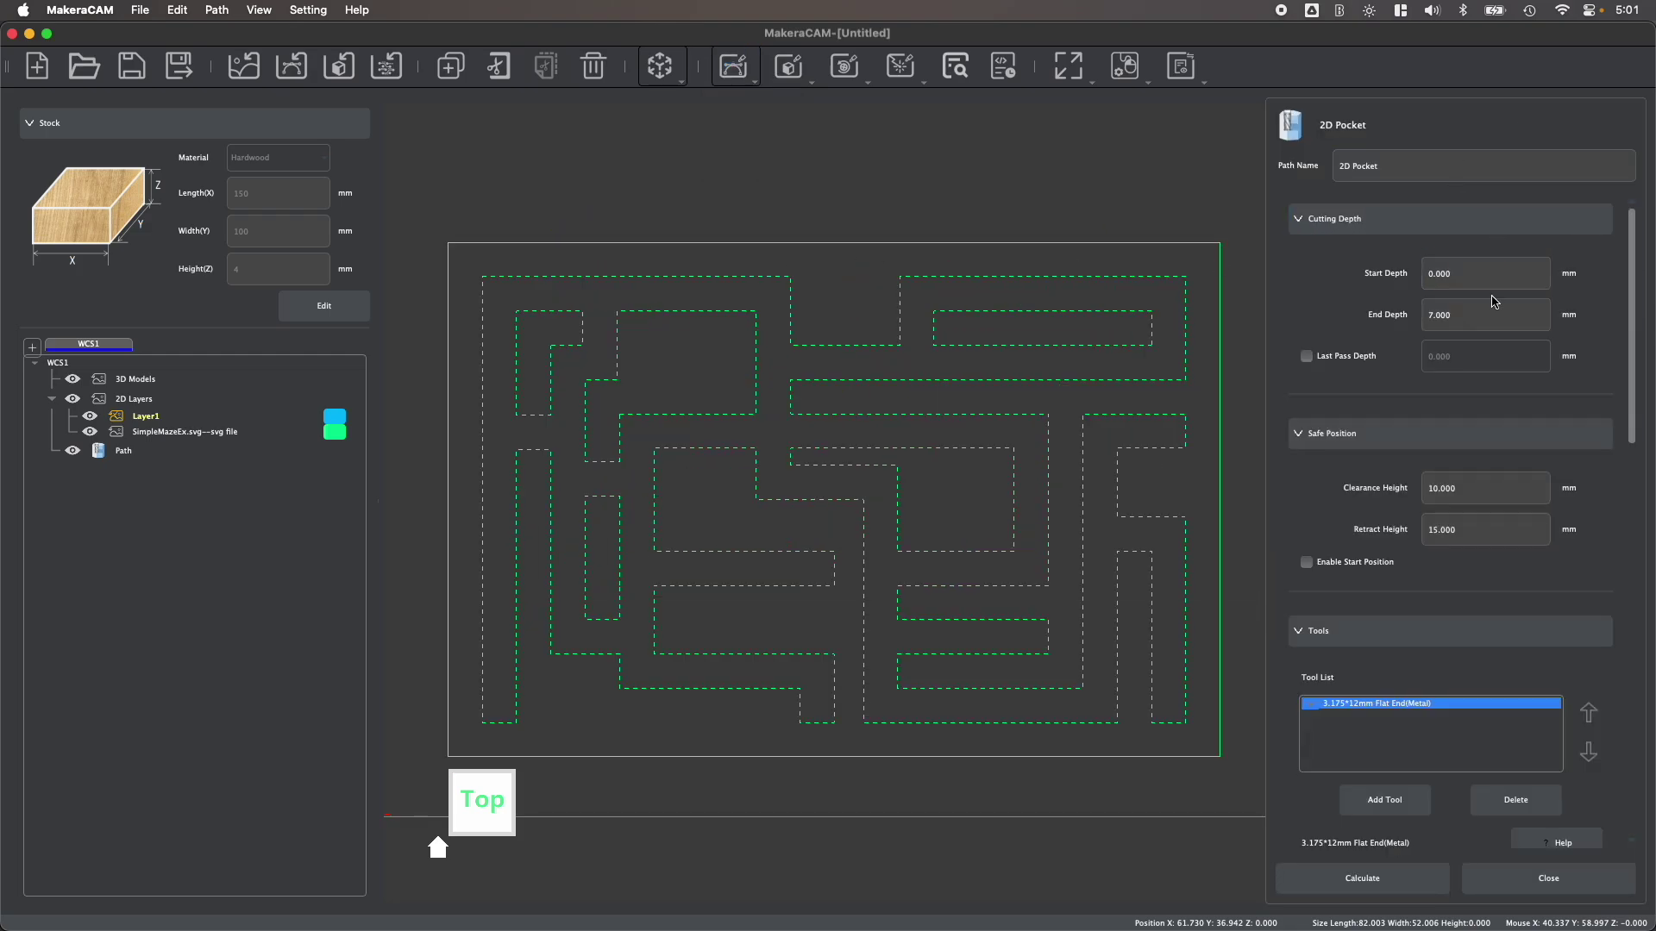
# Step: Remove the 3.175*12mm Flat End(Metal) tool from the 2D Pocket's tool list
pyautogui.click(1458, 269)
pyautogui.scroll(-5, 1464, 388)
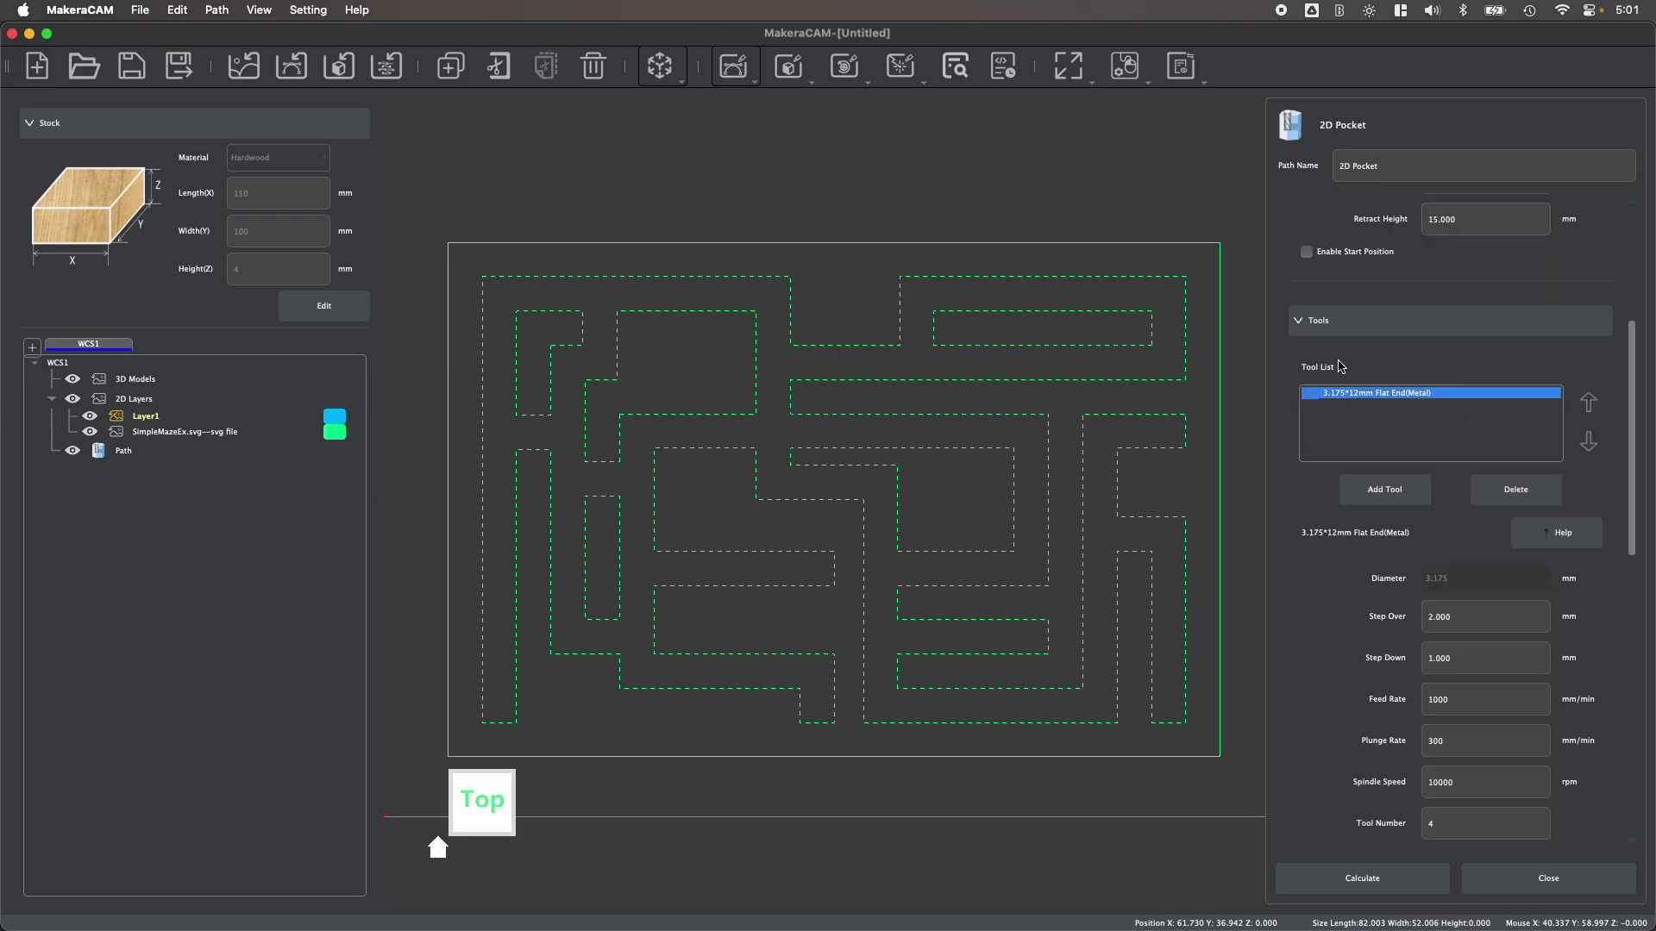
pyautogui.click(1414, 441)
pyautogui.click(1492, 489)
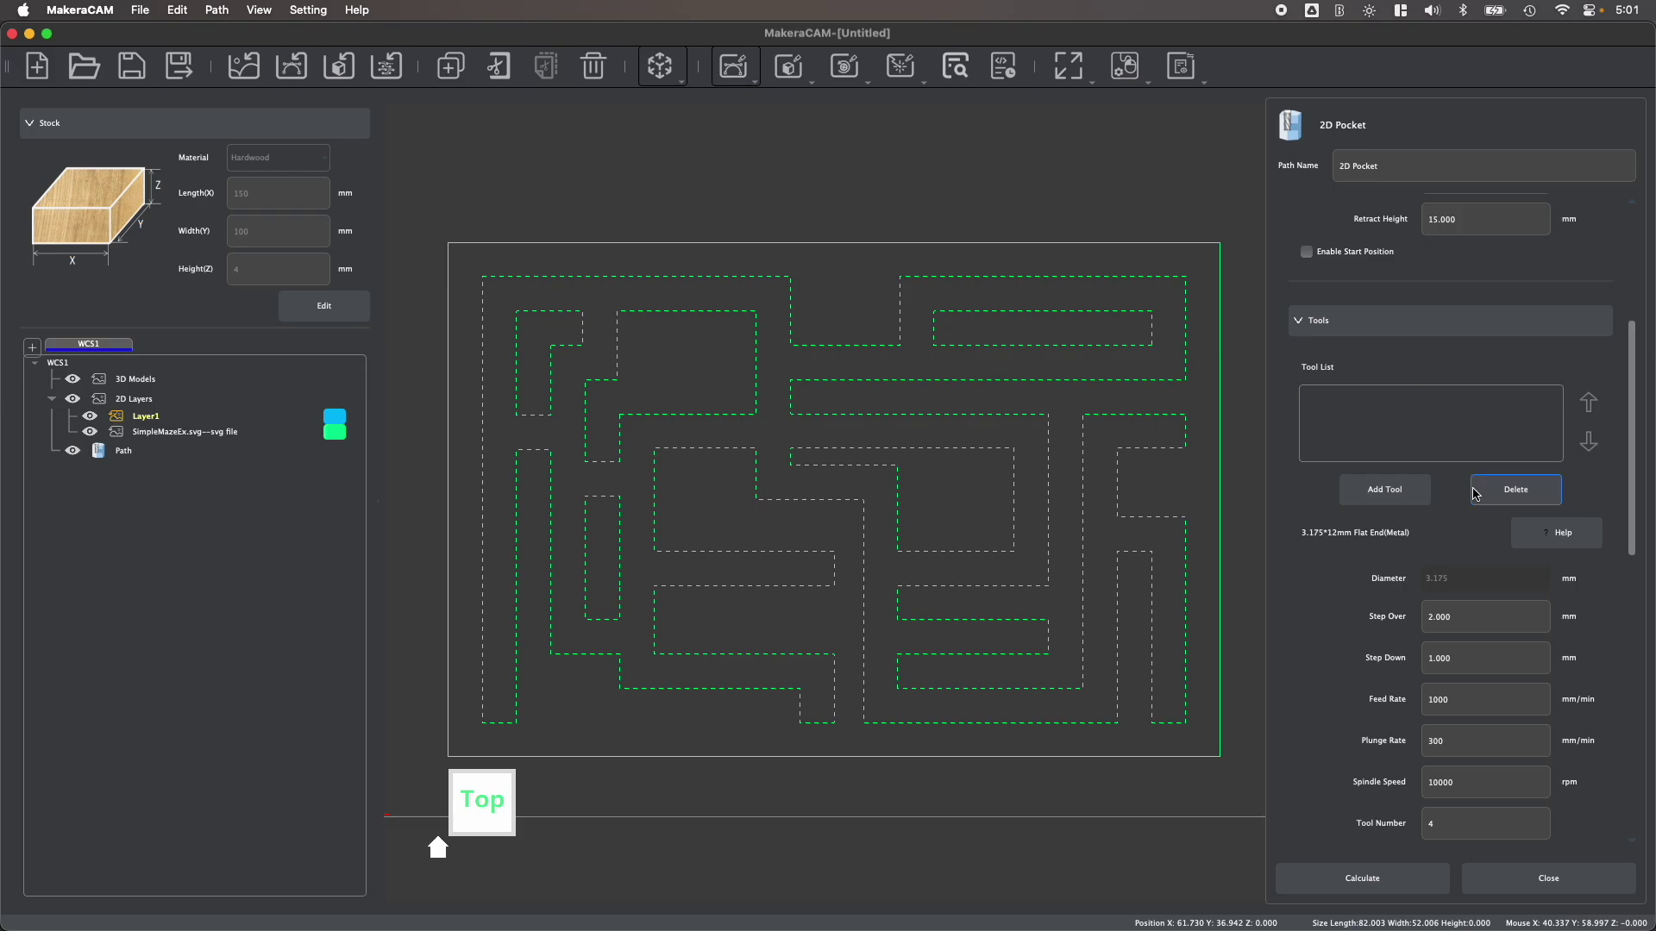
# Step: Add the 3.175*12mm Flat End(Metal) tool from the Single Flute Metal group to the 2D Pocket and calculate the toolpath
pyautogui.click(1419, 489)
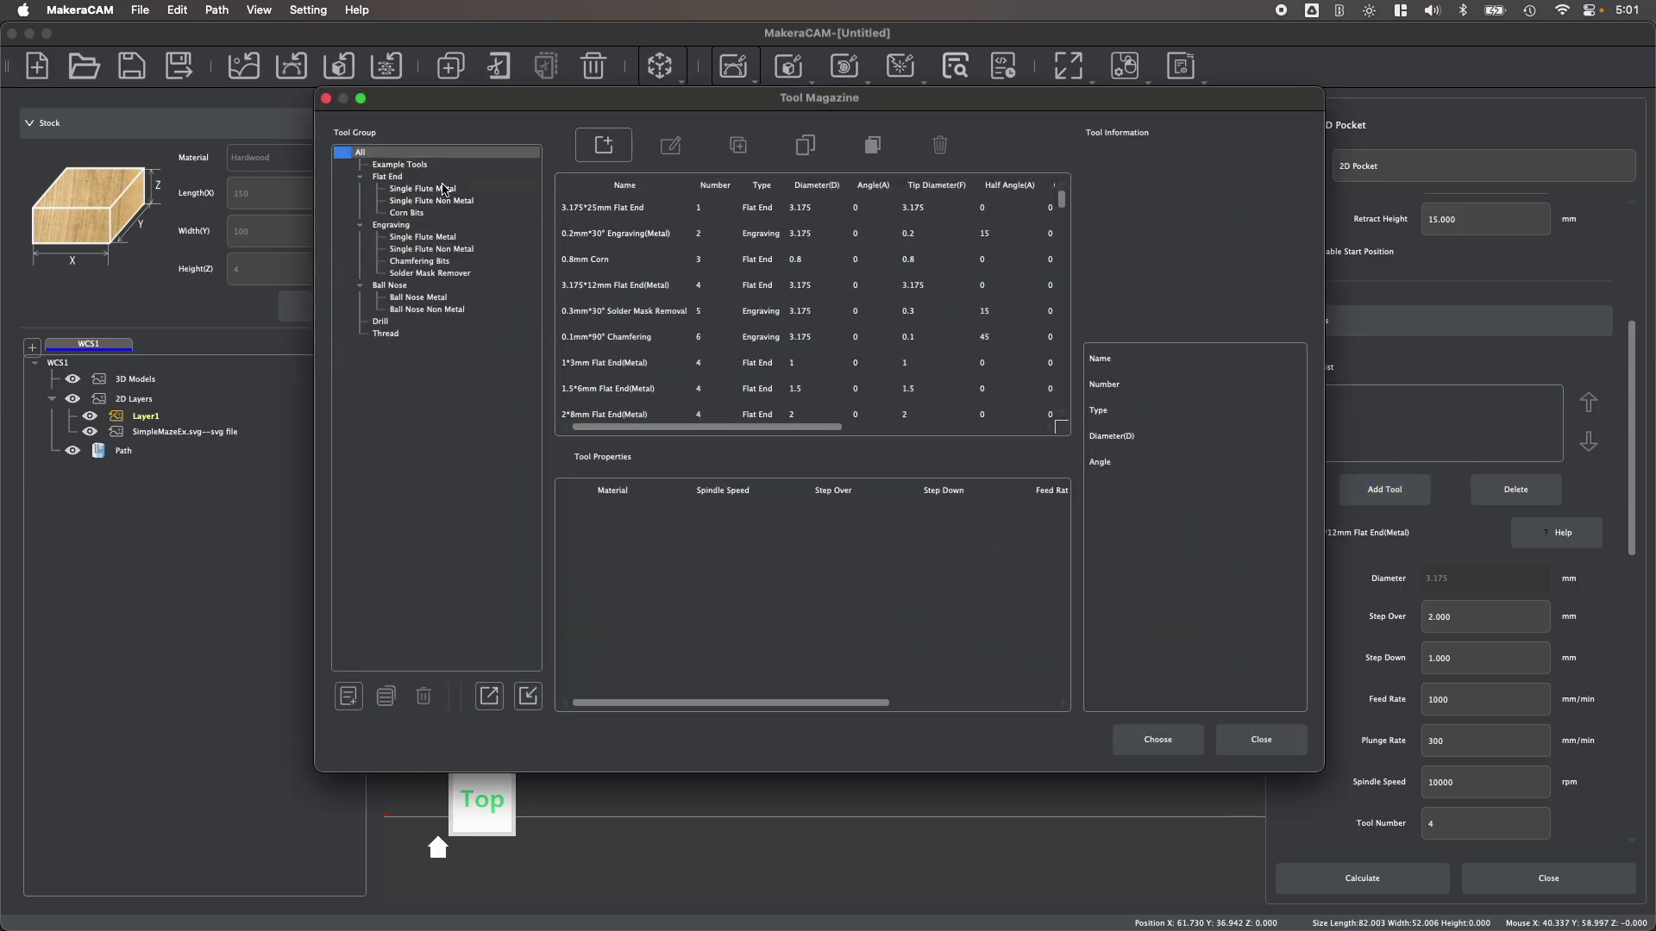
pyautogui.click(444, 189)
pyautogui.click(618, 310)
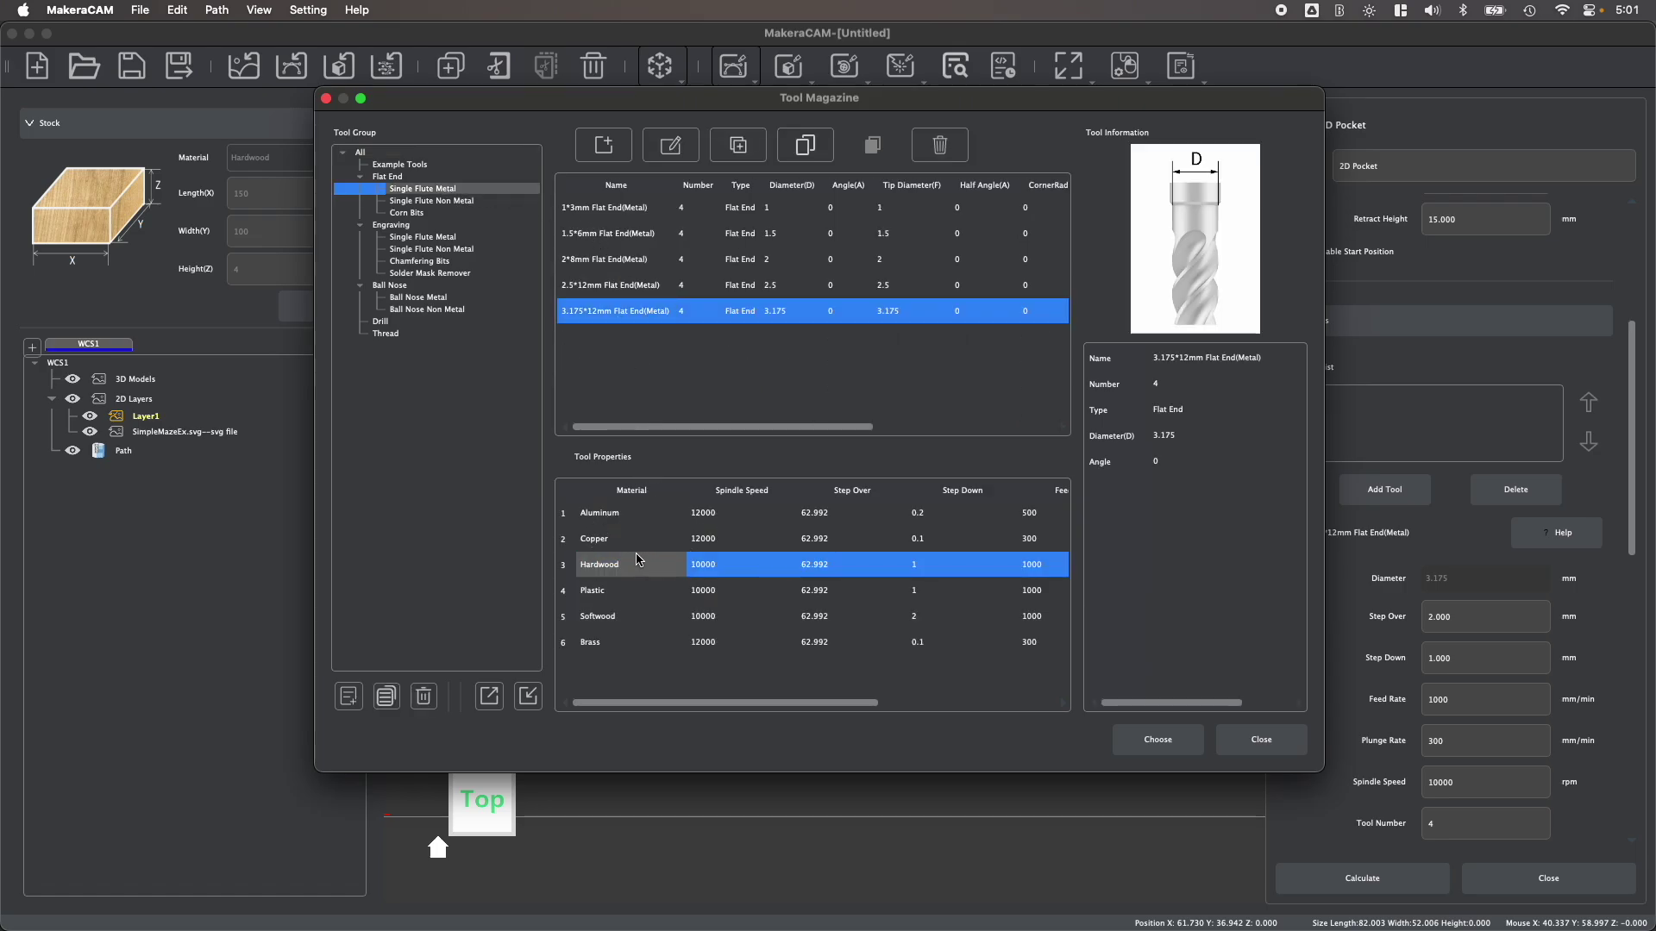
pyautogui.click(1172, 752)
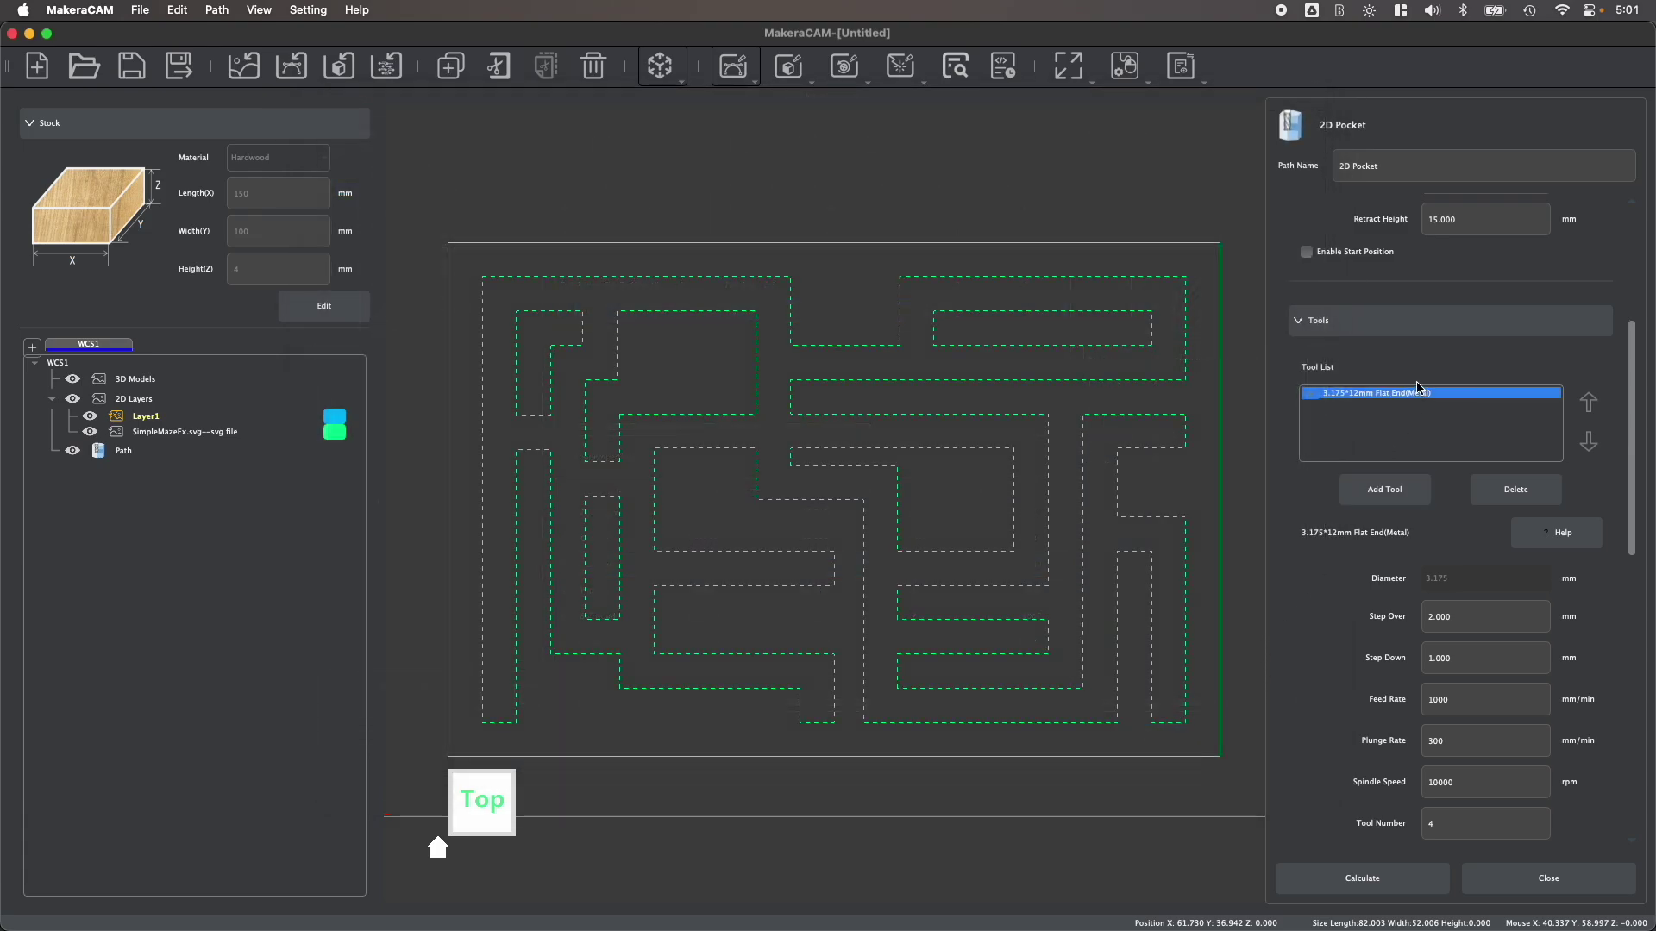
pyautogui.click(1362, 878)
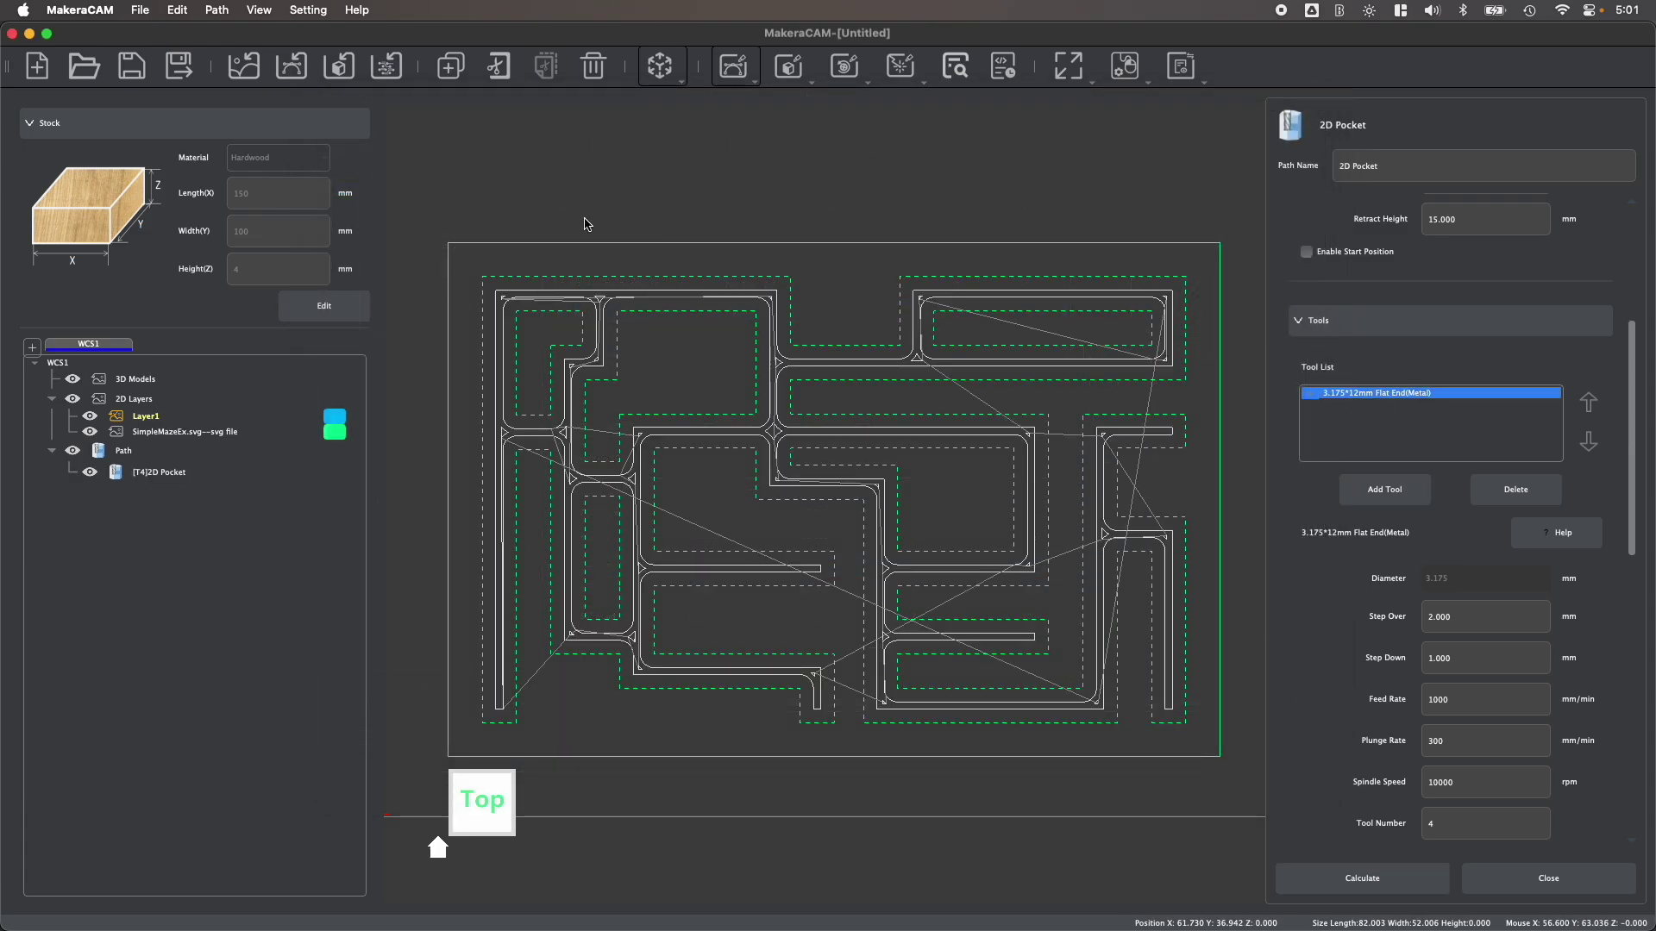
# Step: Add the 1.5*8mm Flat End from the Single Flute Non Metal group as the 2D Pocket's second tool
pyautogui.scroll(5, 498, 303)
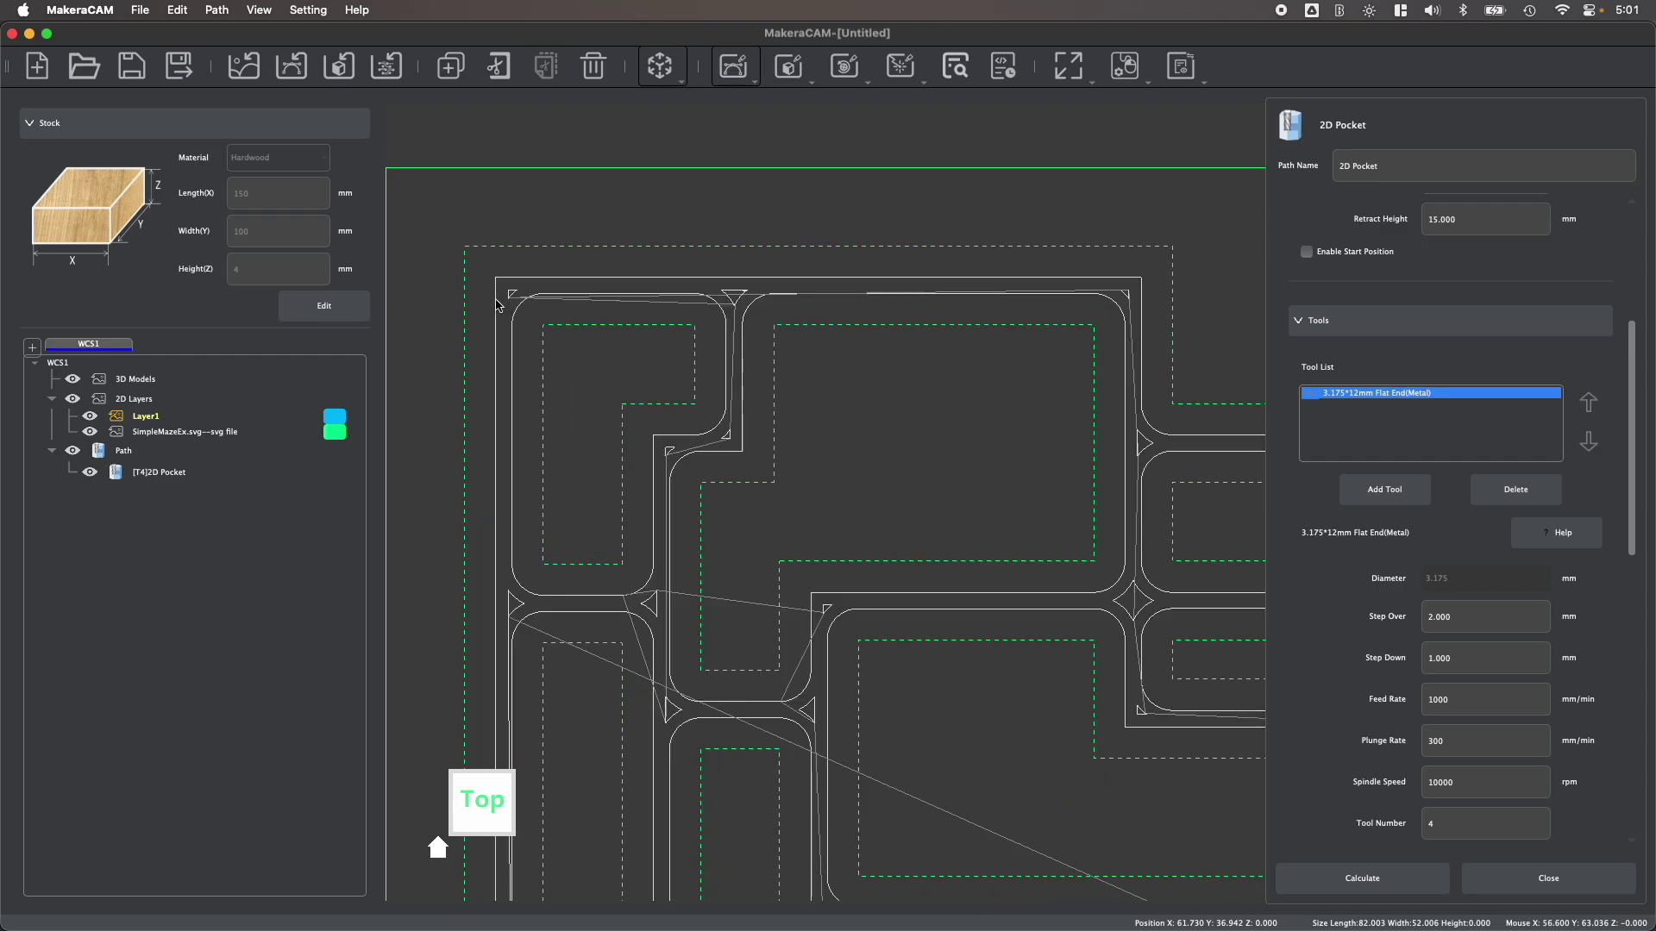
pyautogui.scroll(-6, 498, 303)
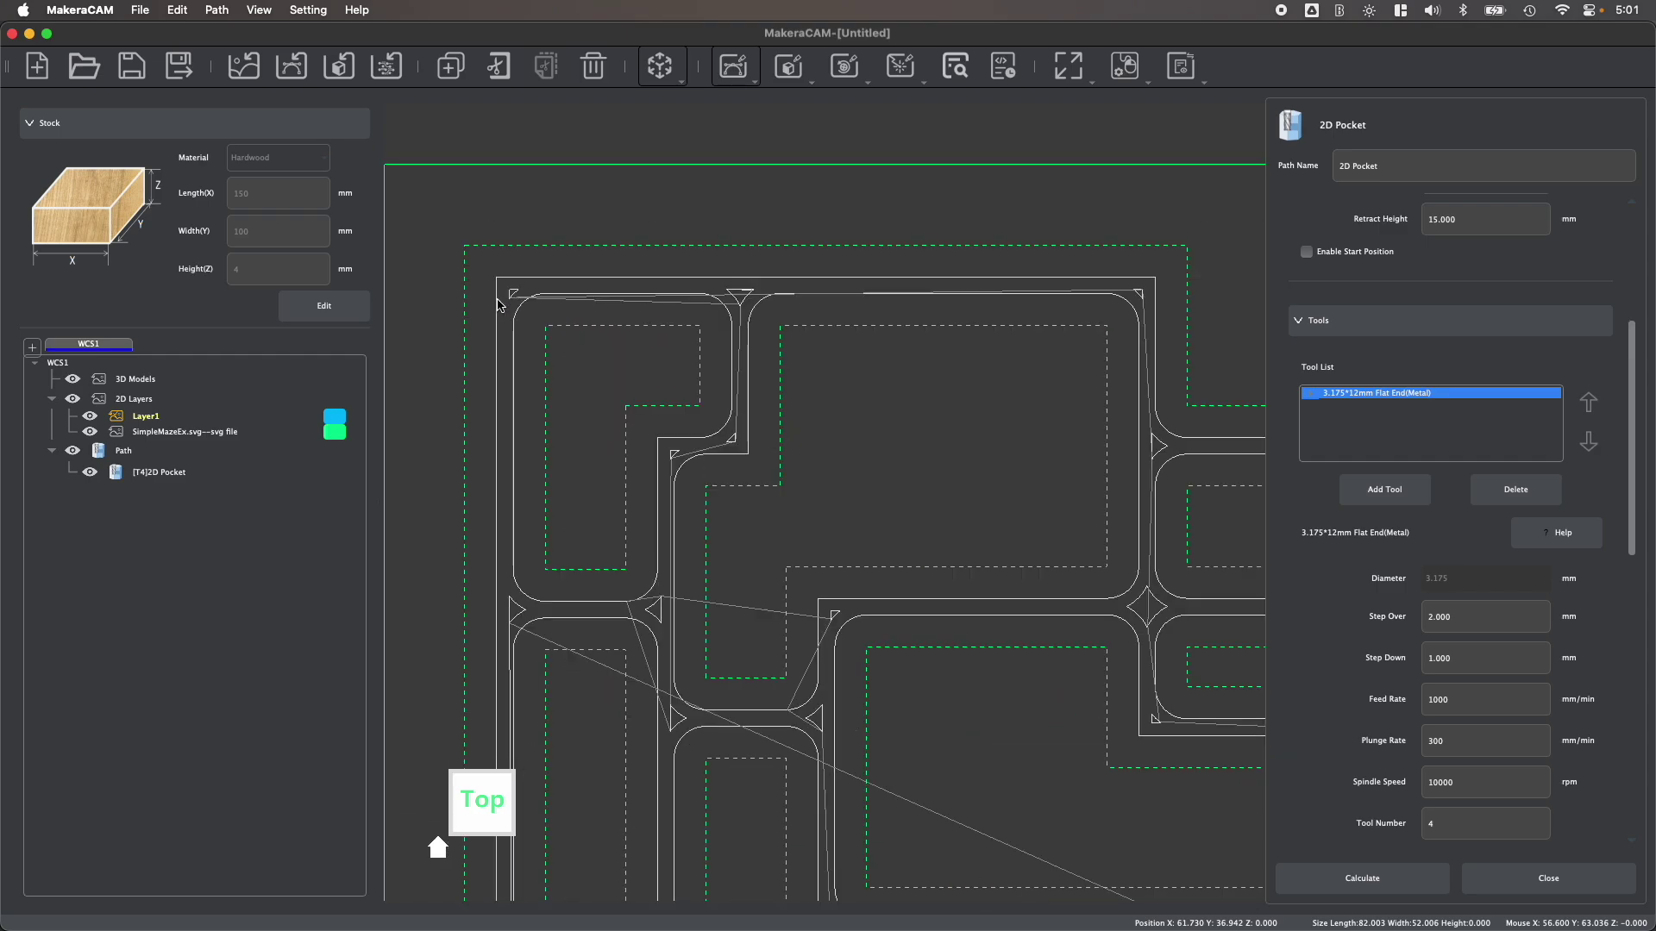
pyautogui.moveTo(809, 356); pyautogui.dragTo(755, 354, button='right')
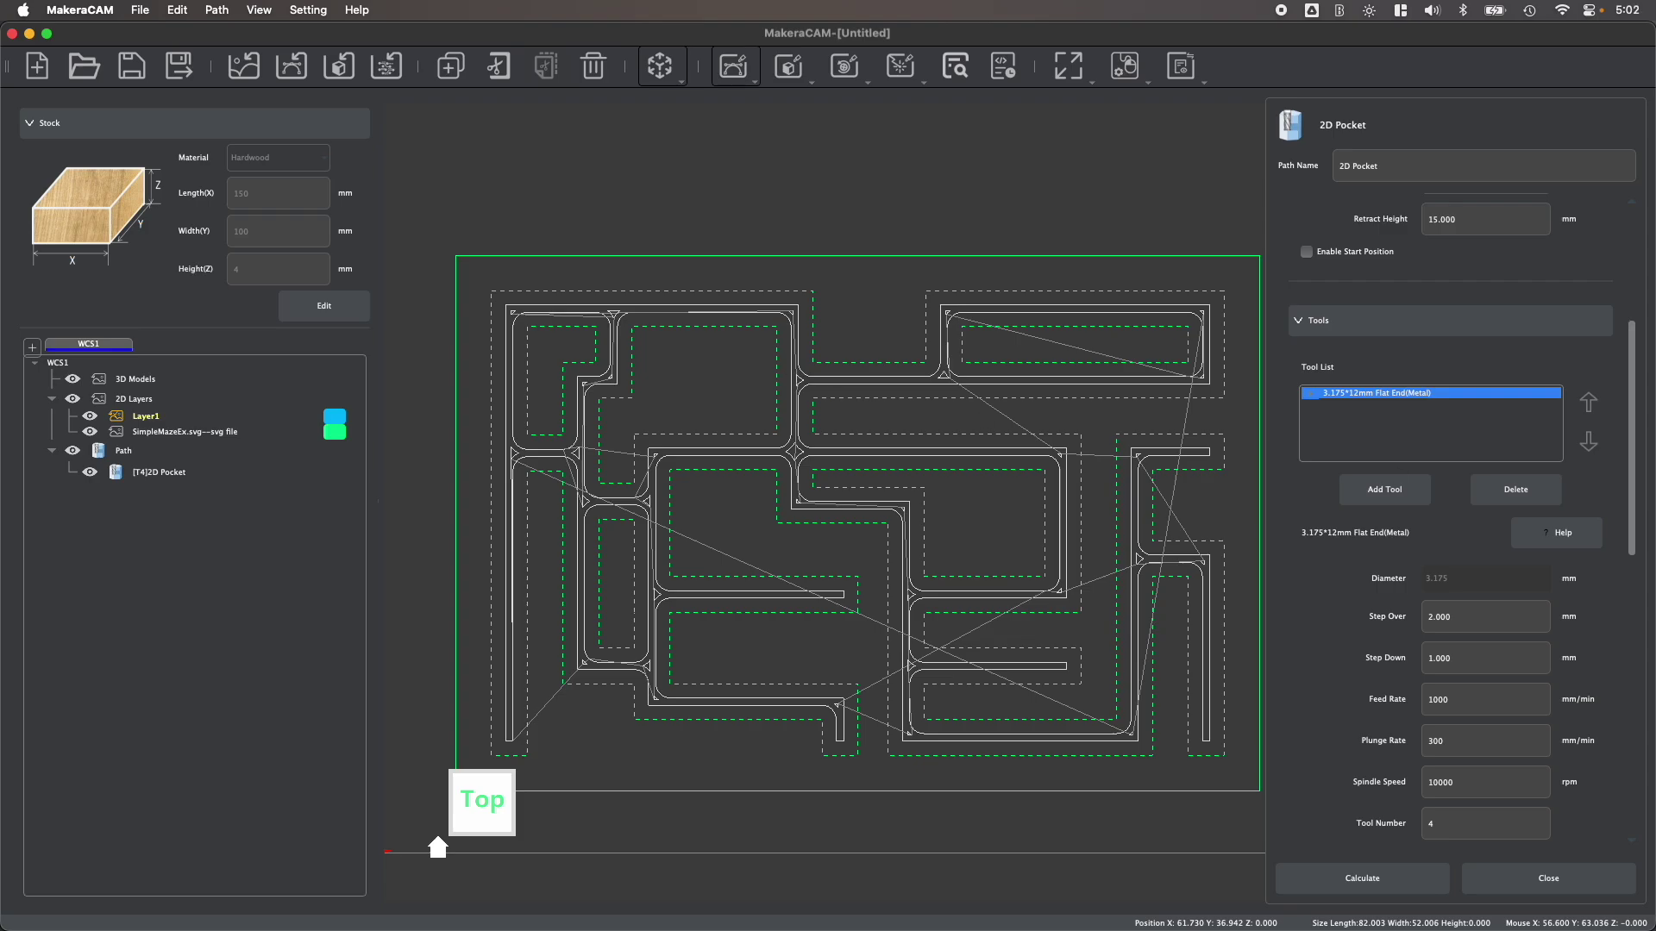
pyautogui.click(1384, 488)
pyautogui.click(431, 200)
pyautogui.click(605, 234)
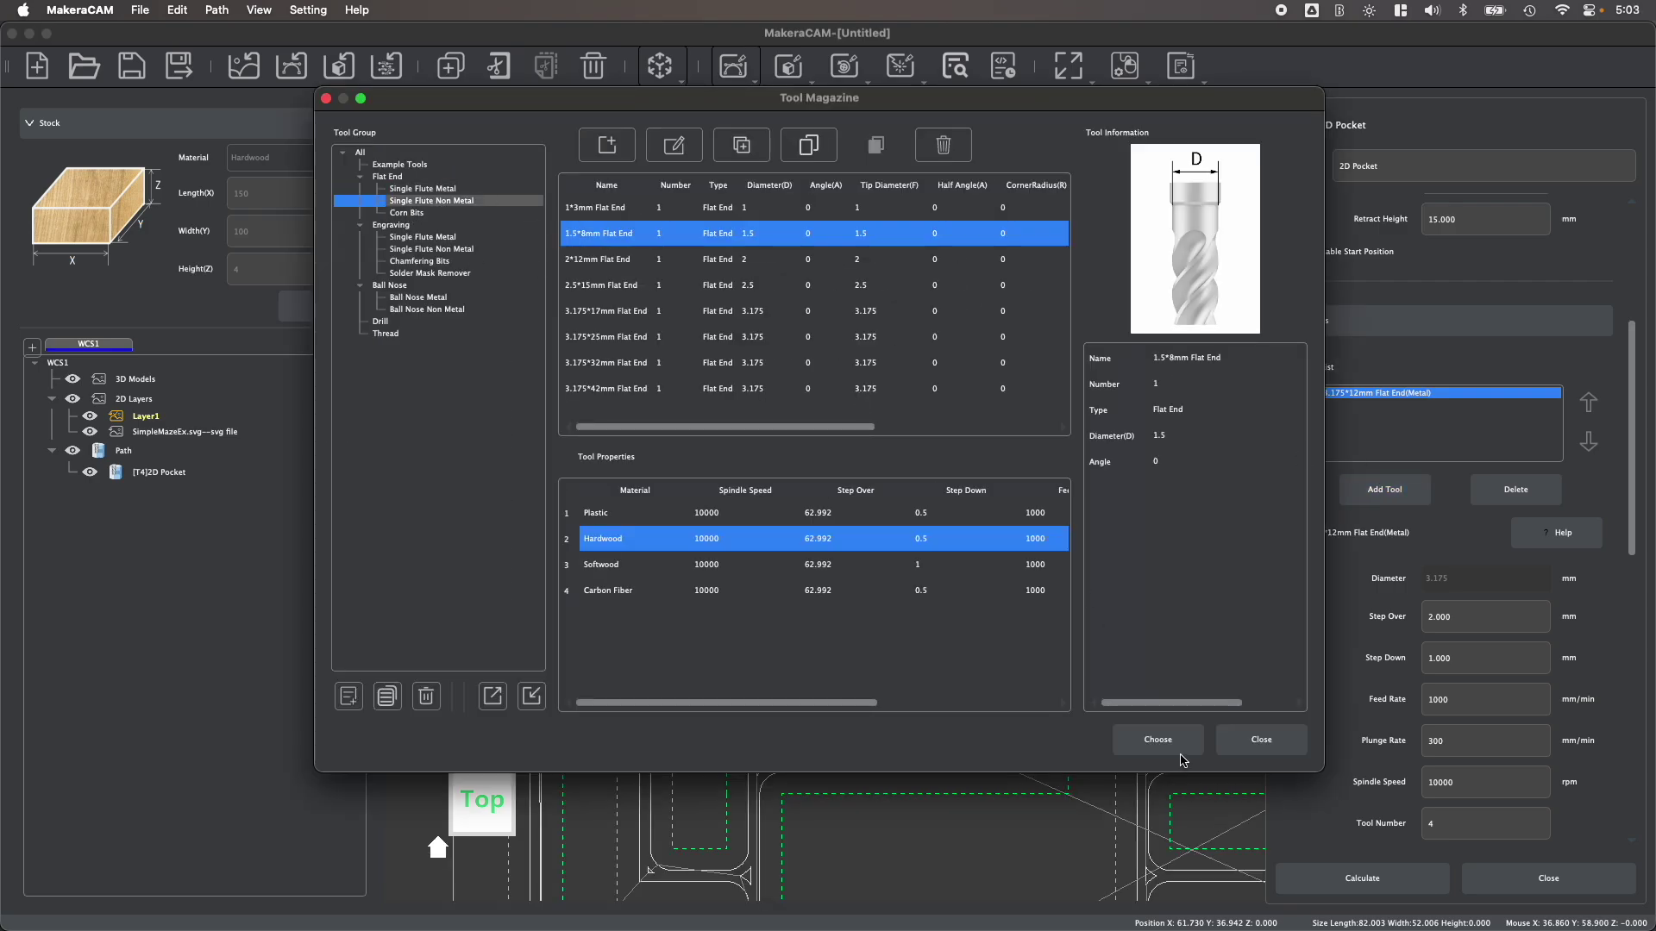
pyautogui.click(1178, 752)
# Step: Examine the two-tool pocket toolpath in the maze, including the second tool's cutting parameters and the path and ramping strategy settings
pyautogui.scroll(2, 949, 448)
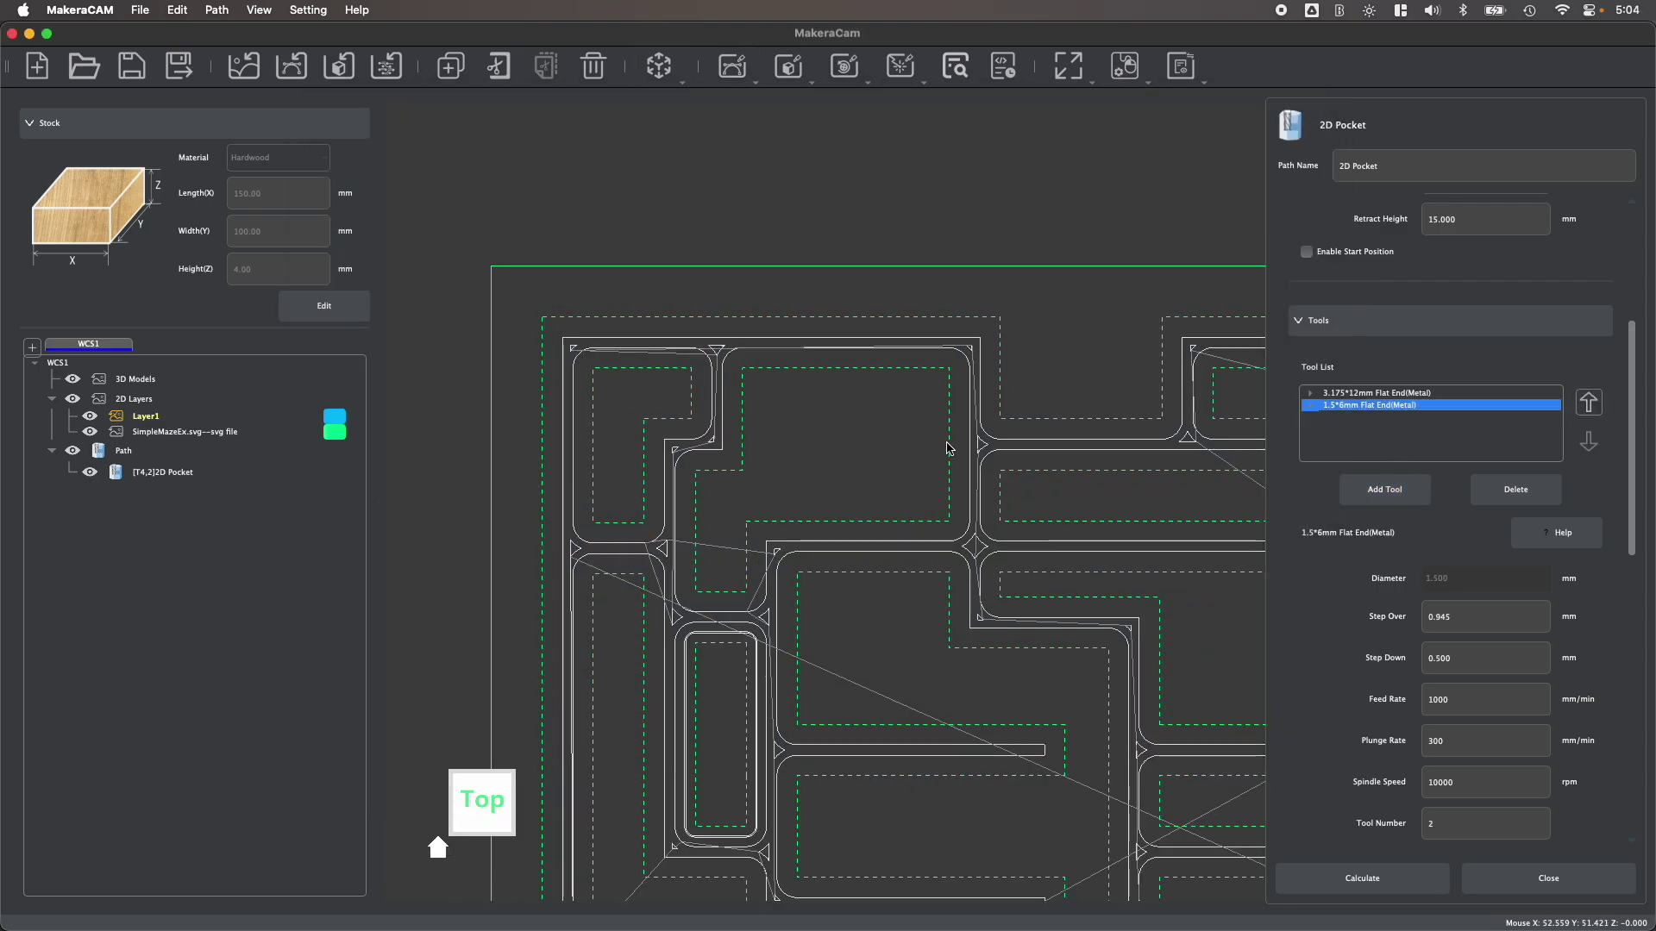
pyautogui.moveTo(943, 428); pyautogui.dragTo(814, 377, button='right')
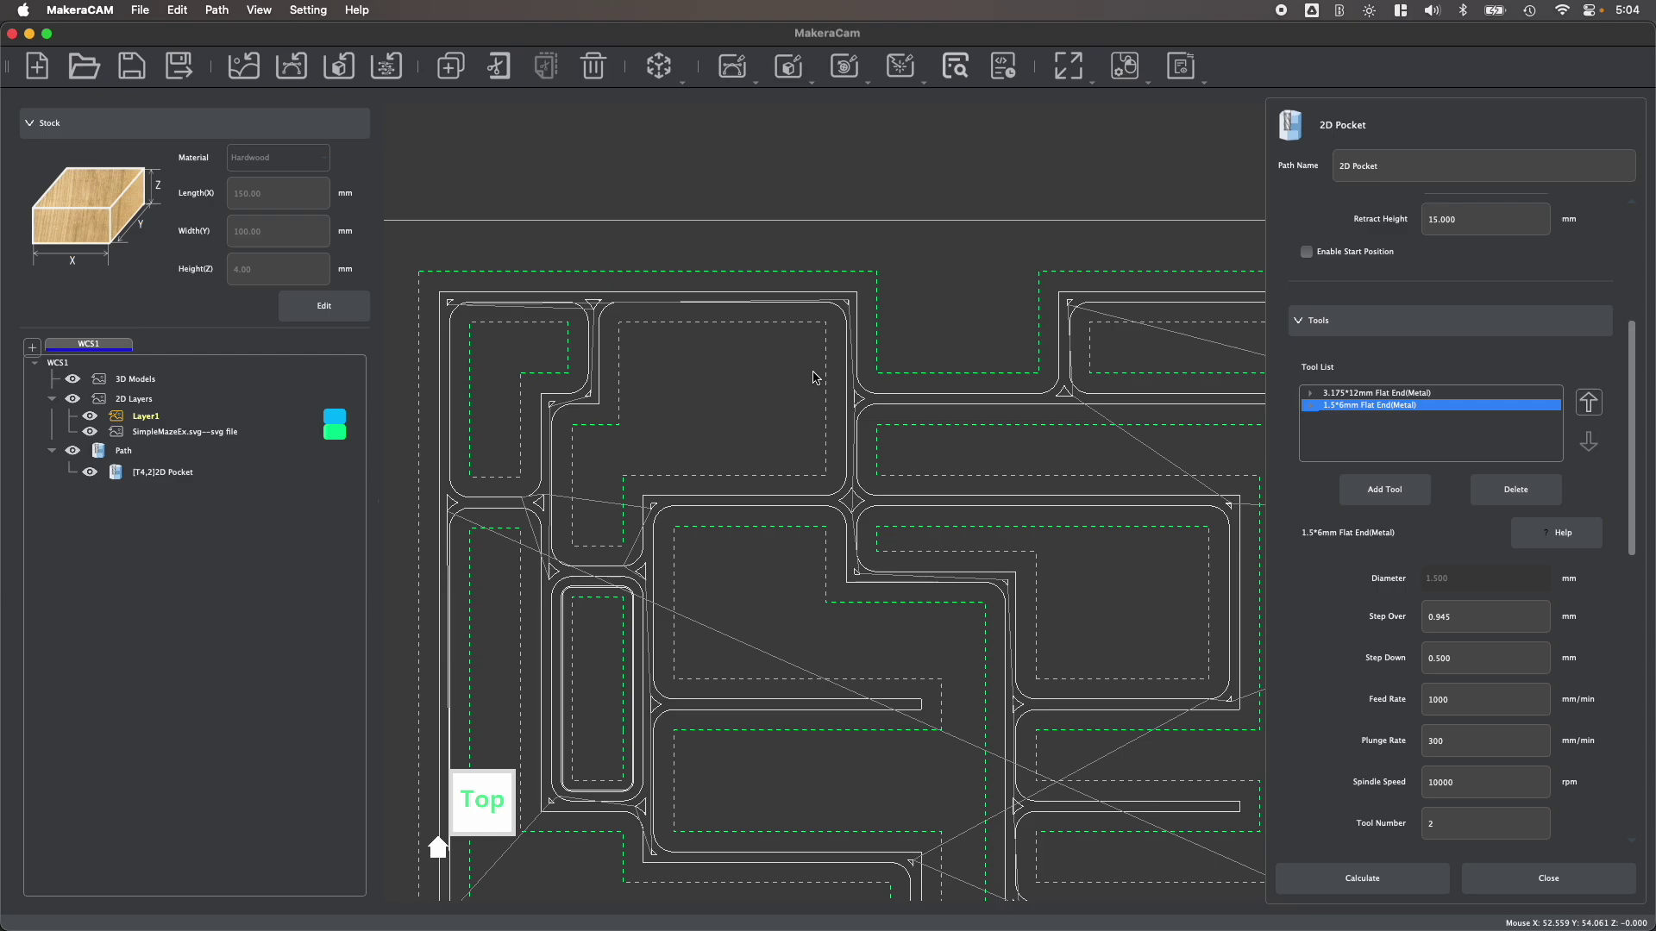
pyautogui.scroll(-3, 1381, 518)
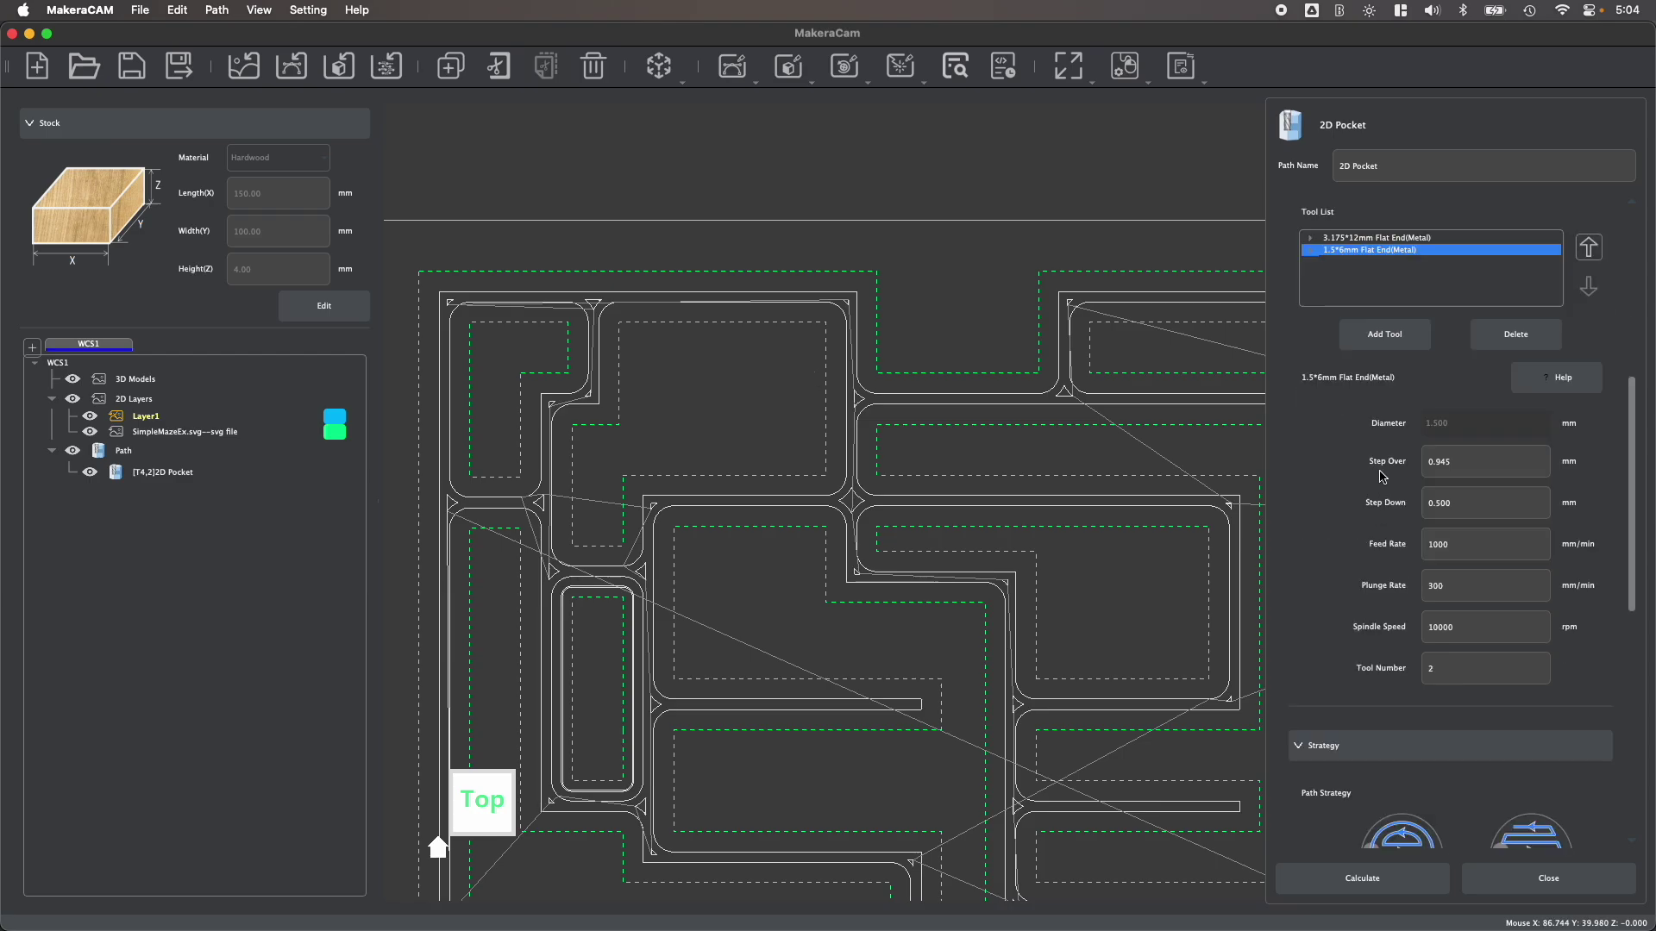
pyautogui.scroll(-2, 1381, 476)
pyautogui.click(1446, 571)
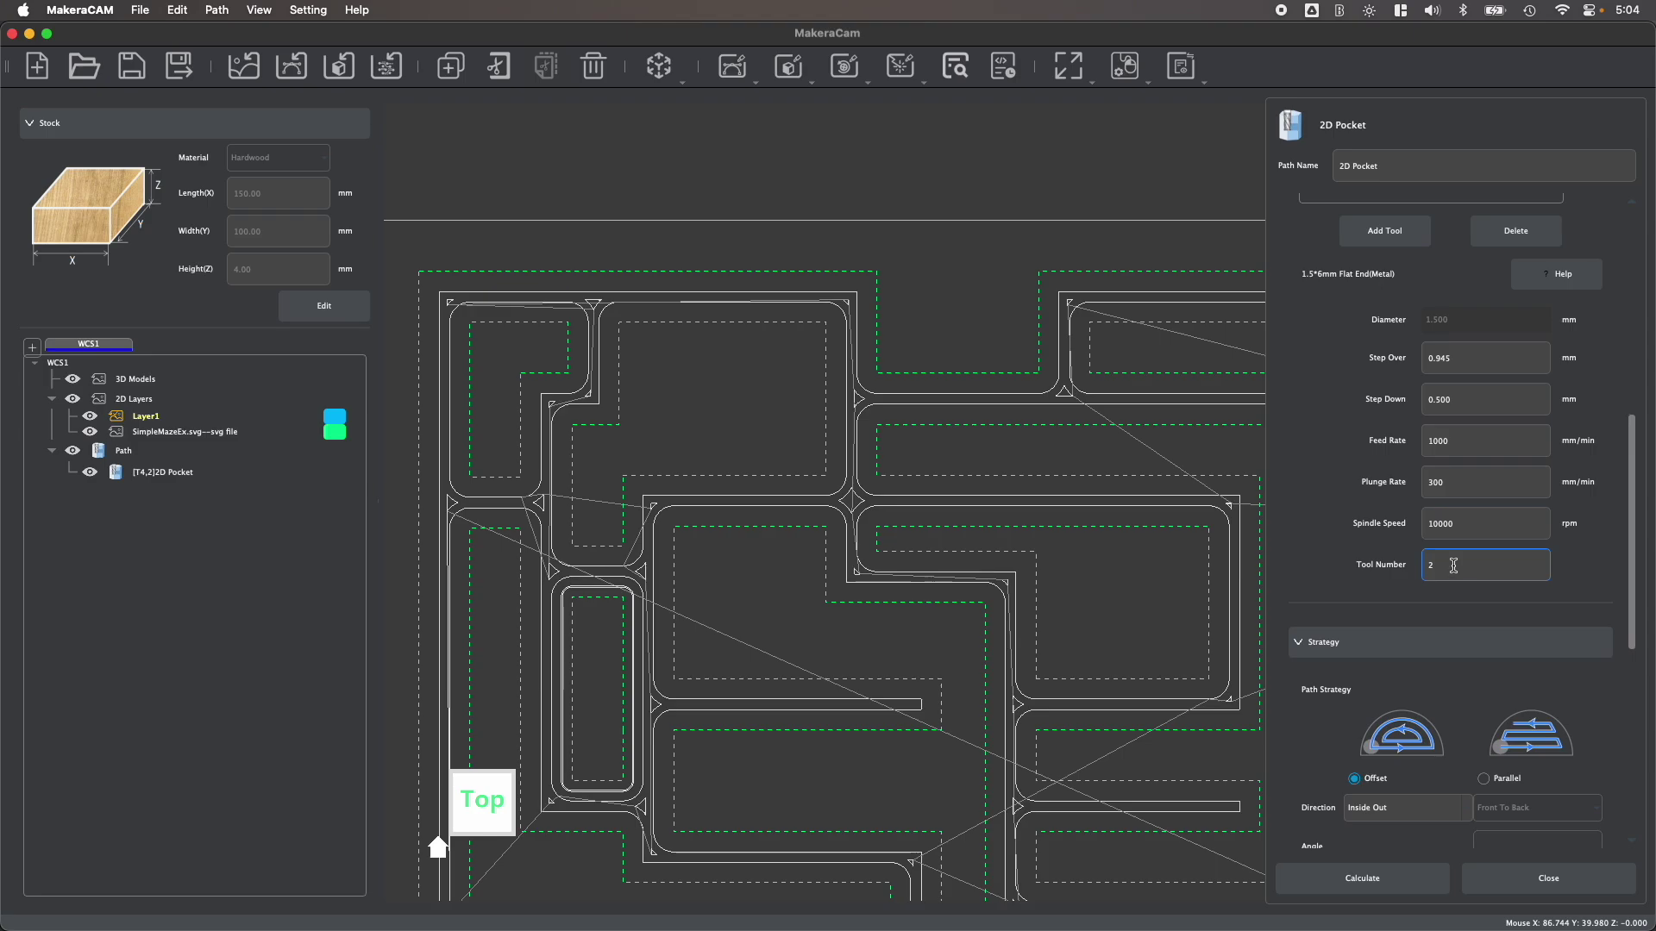
pyautogui.scroll(-3, 1456, 558)
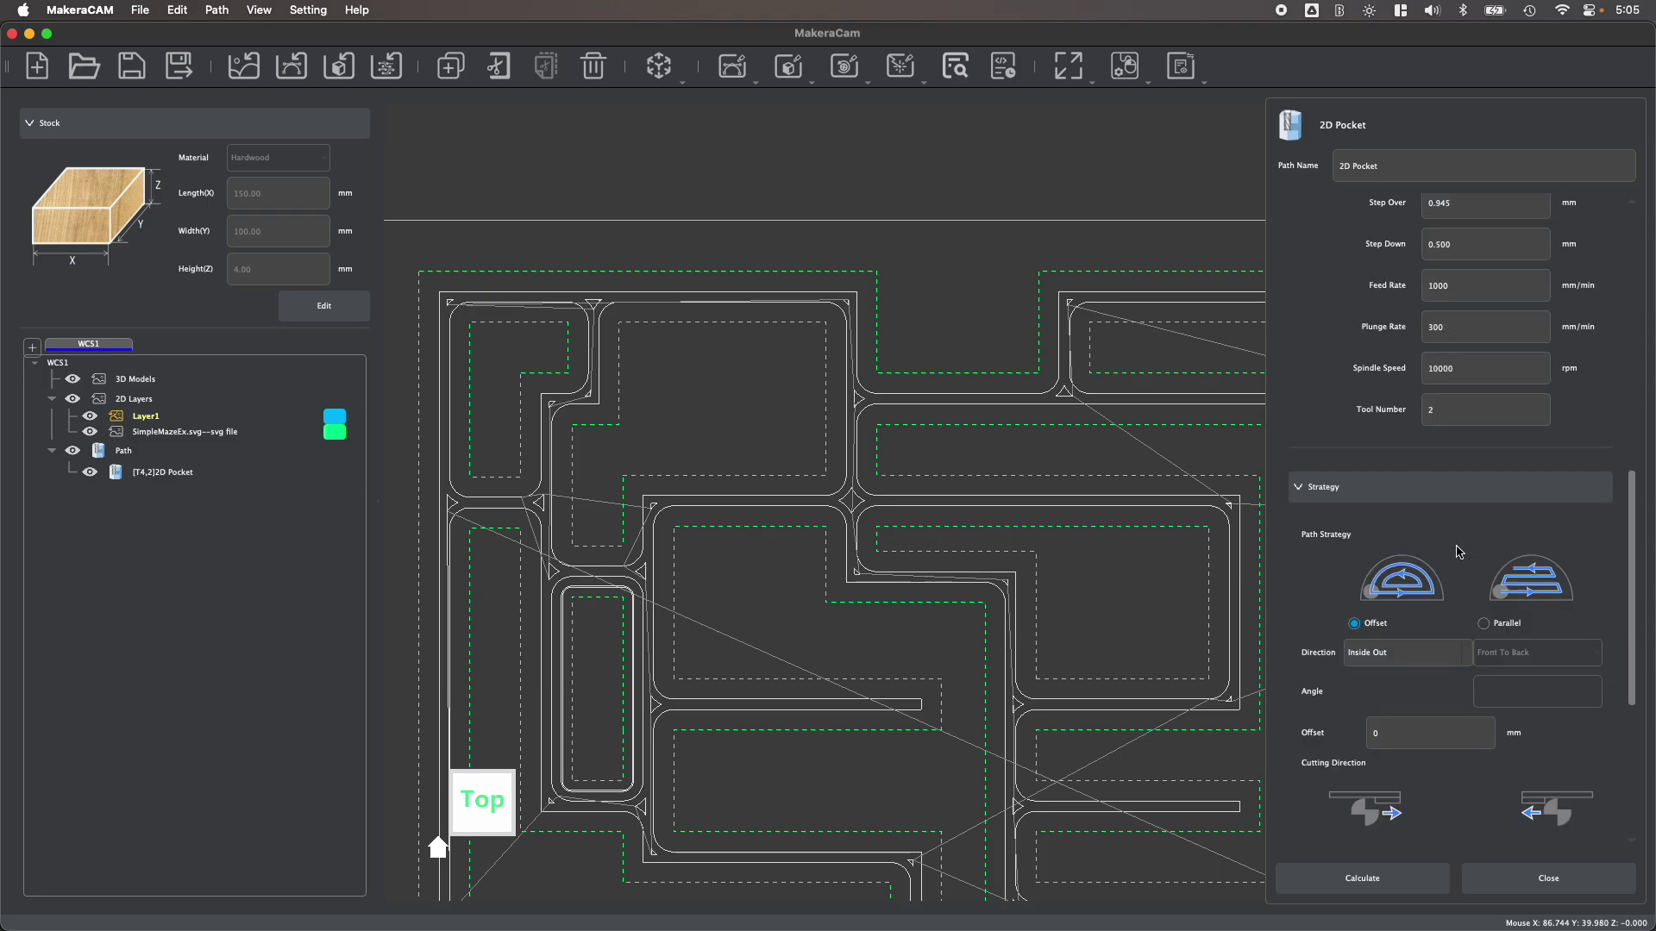
pyautogui.scroll(-3, 1457, 552)
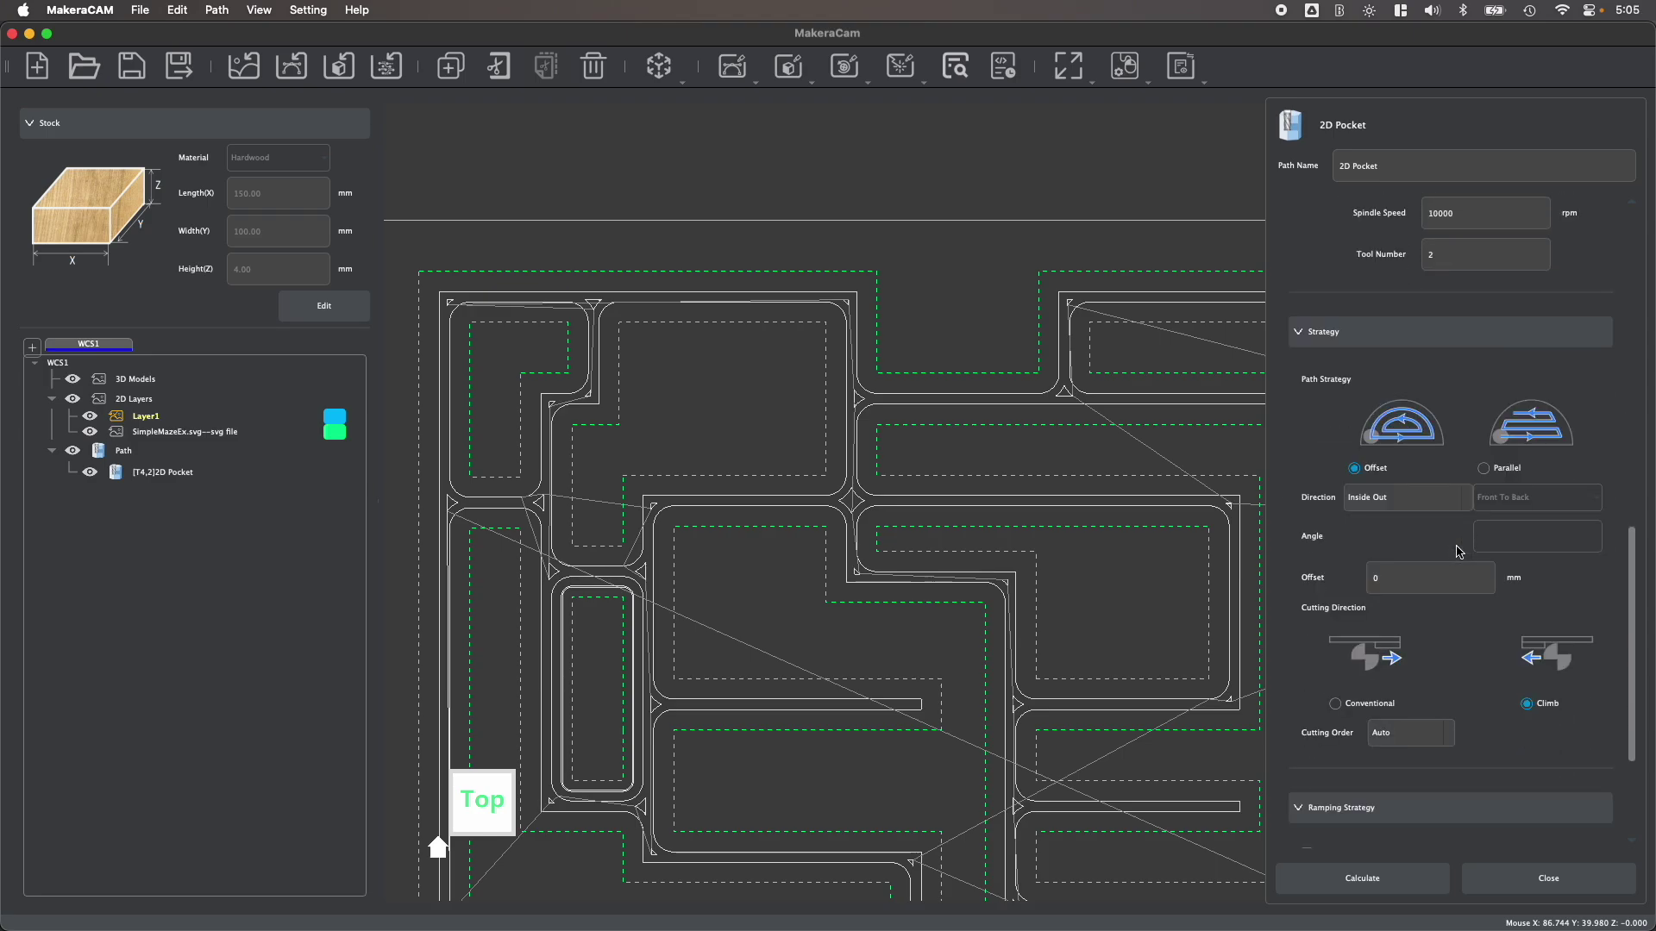
pyautogui.scroll(-4, 1455, 552)
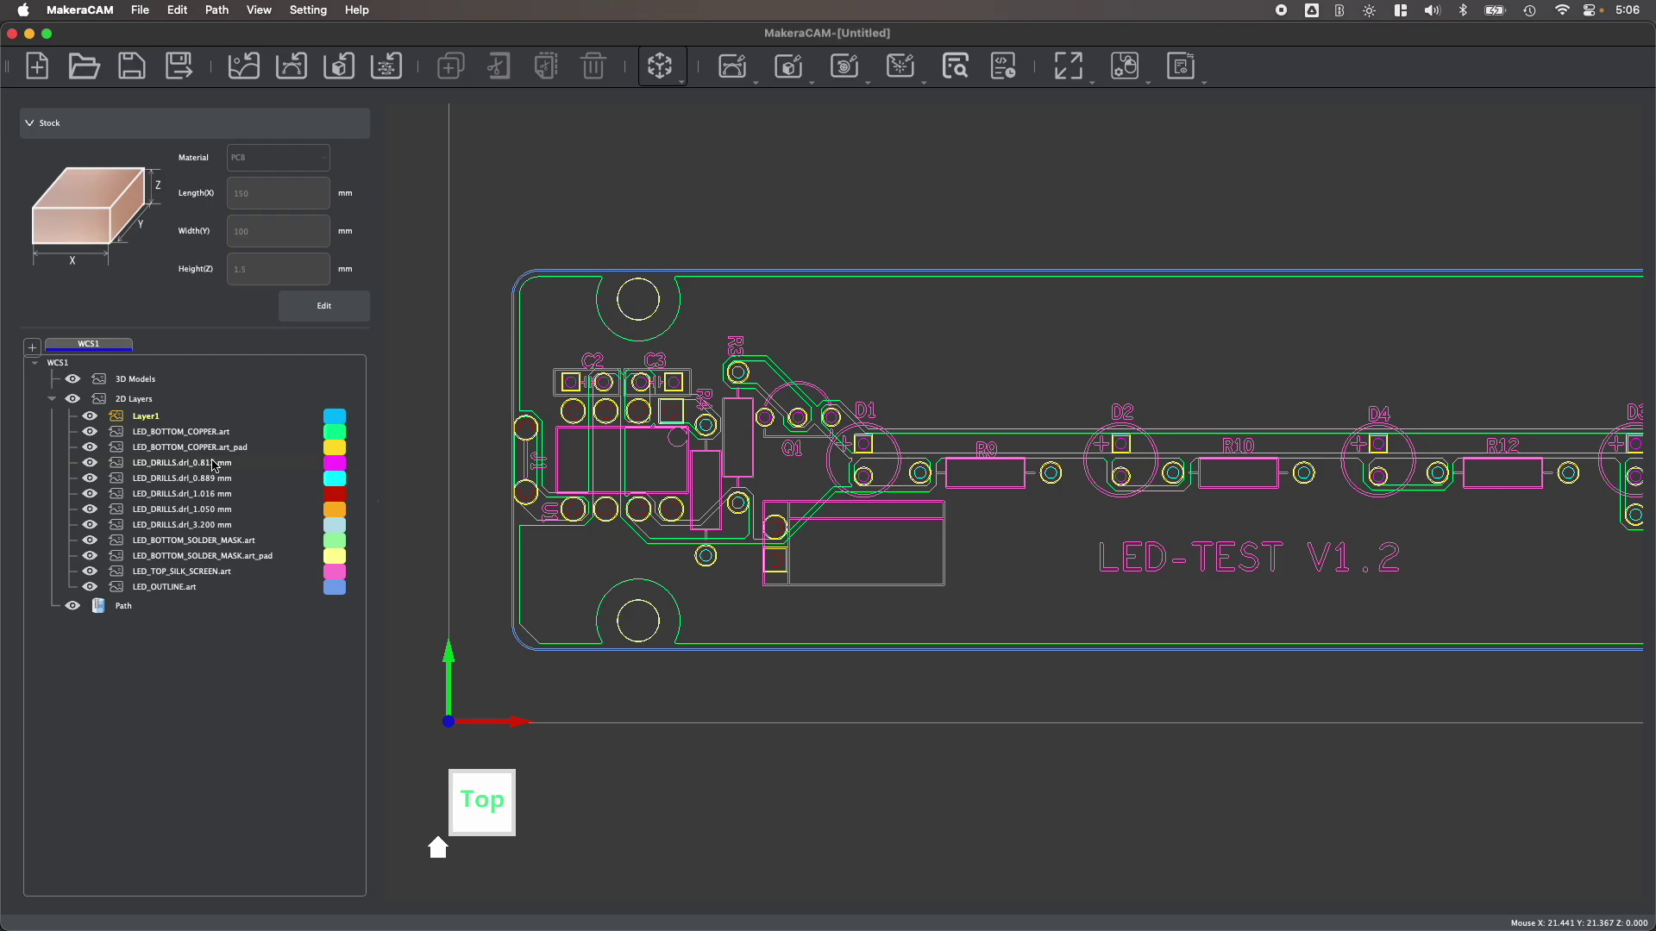
# Step: Select the objects of all LED_DRILLS.drl layers from 0.812 mm to 3.200 mm and start a 2D Drilling toolpath for them
pyautogui.click(214, 465)
pyautogui.click(216, 479)
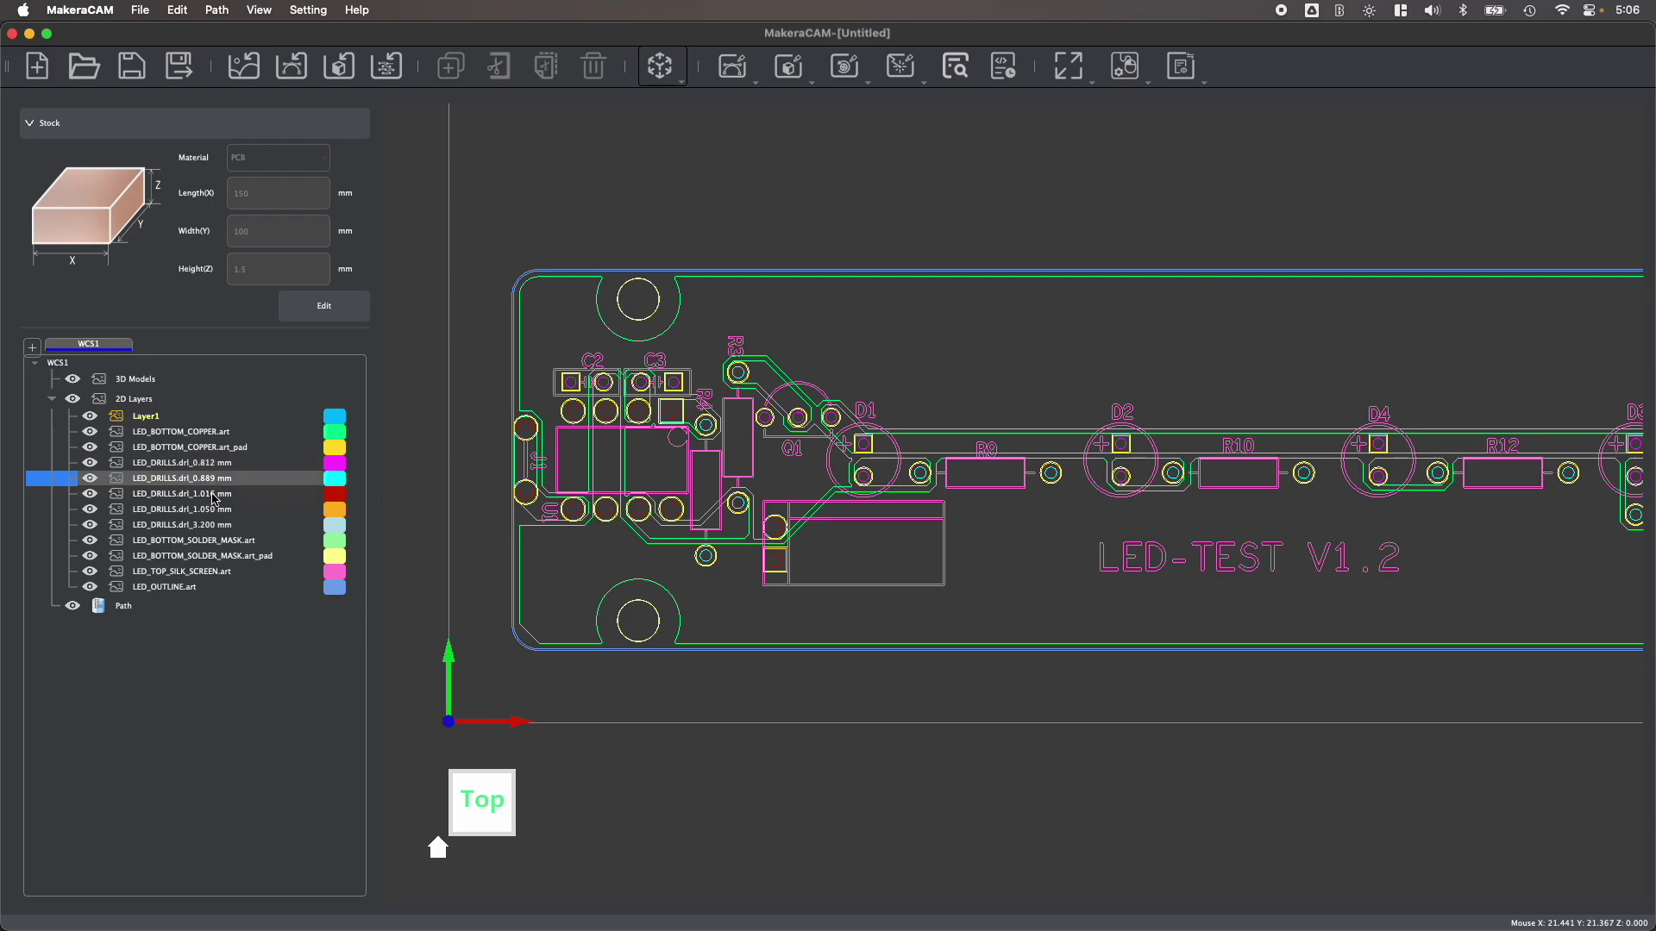
pyautogui.click(218, 495)
pyautogui.keyDown('shift'); pyautogui.click(221, 523); pyautogui.keyUp('shift')
pyautogui.rightClick(221, 522)
pyautogui.click(276, 608)
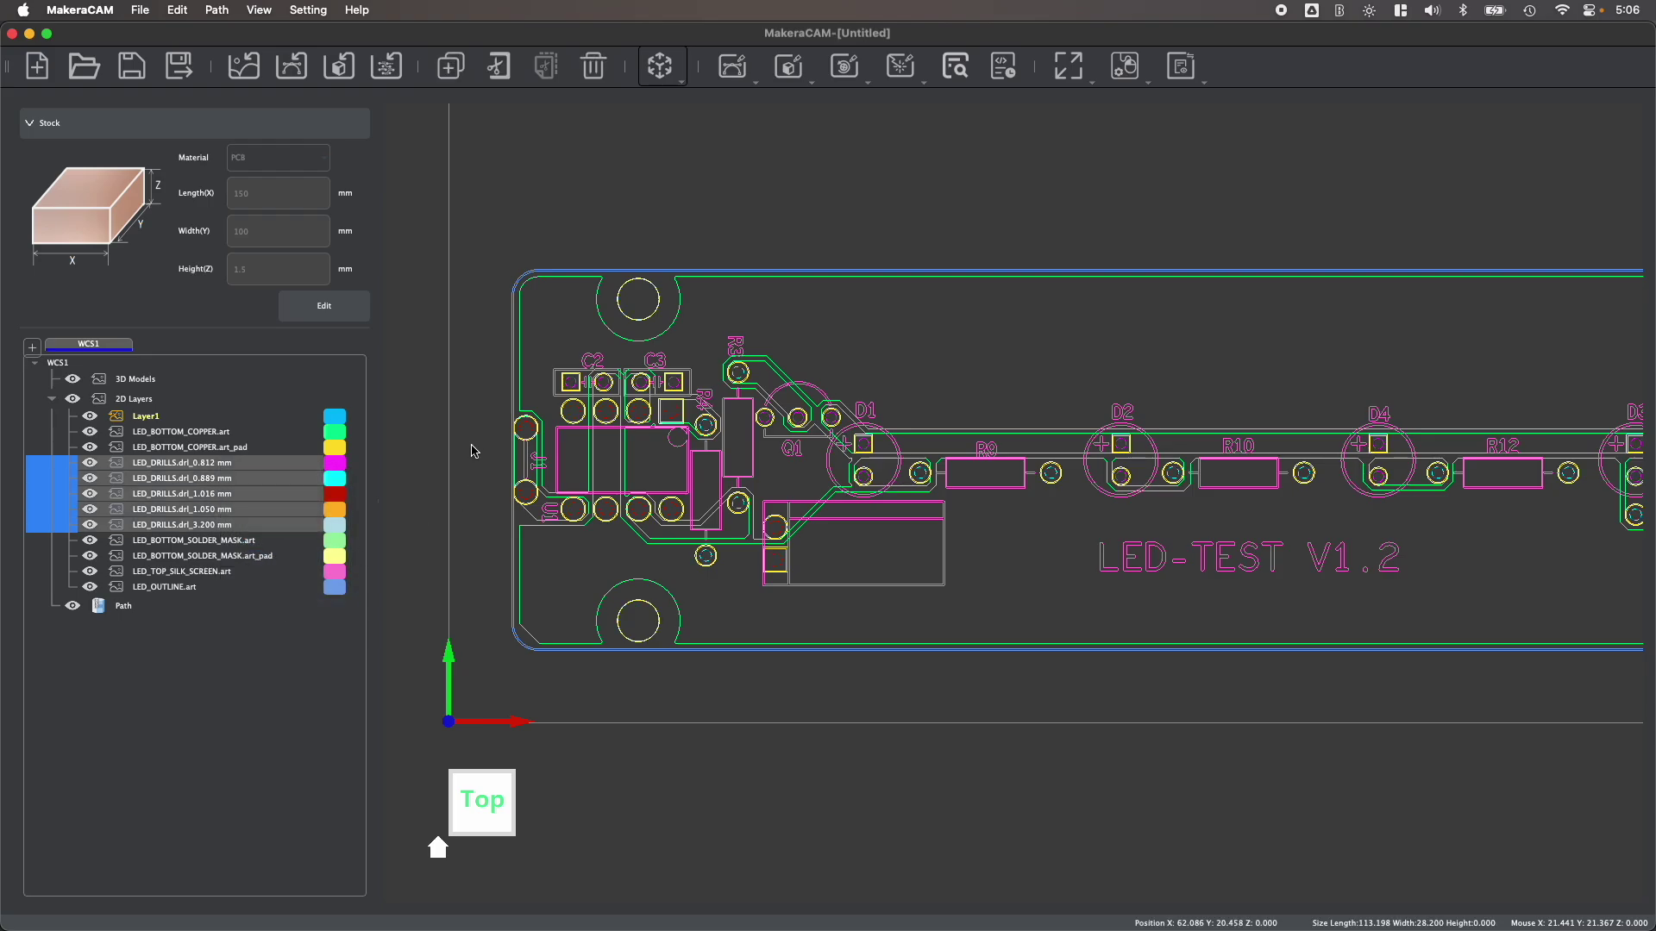
pyautogui.click(739, 76)
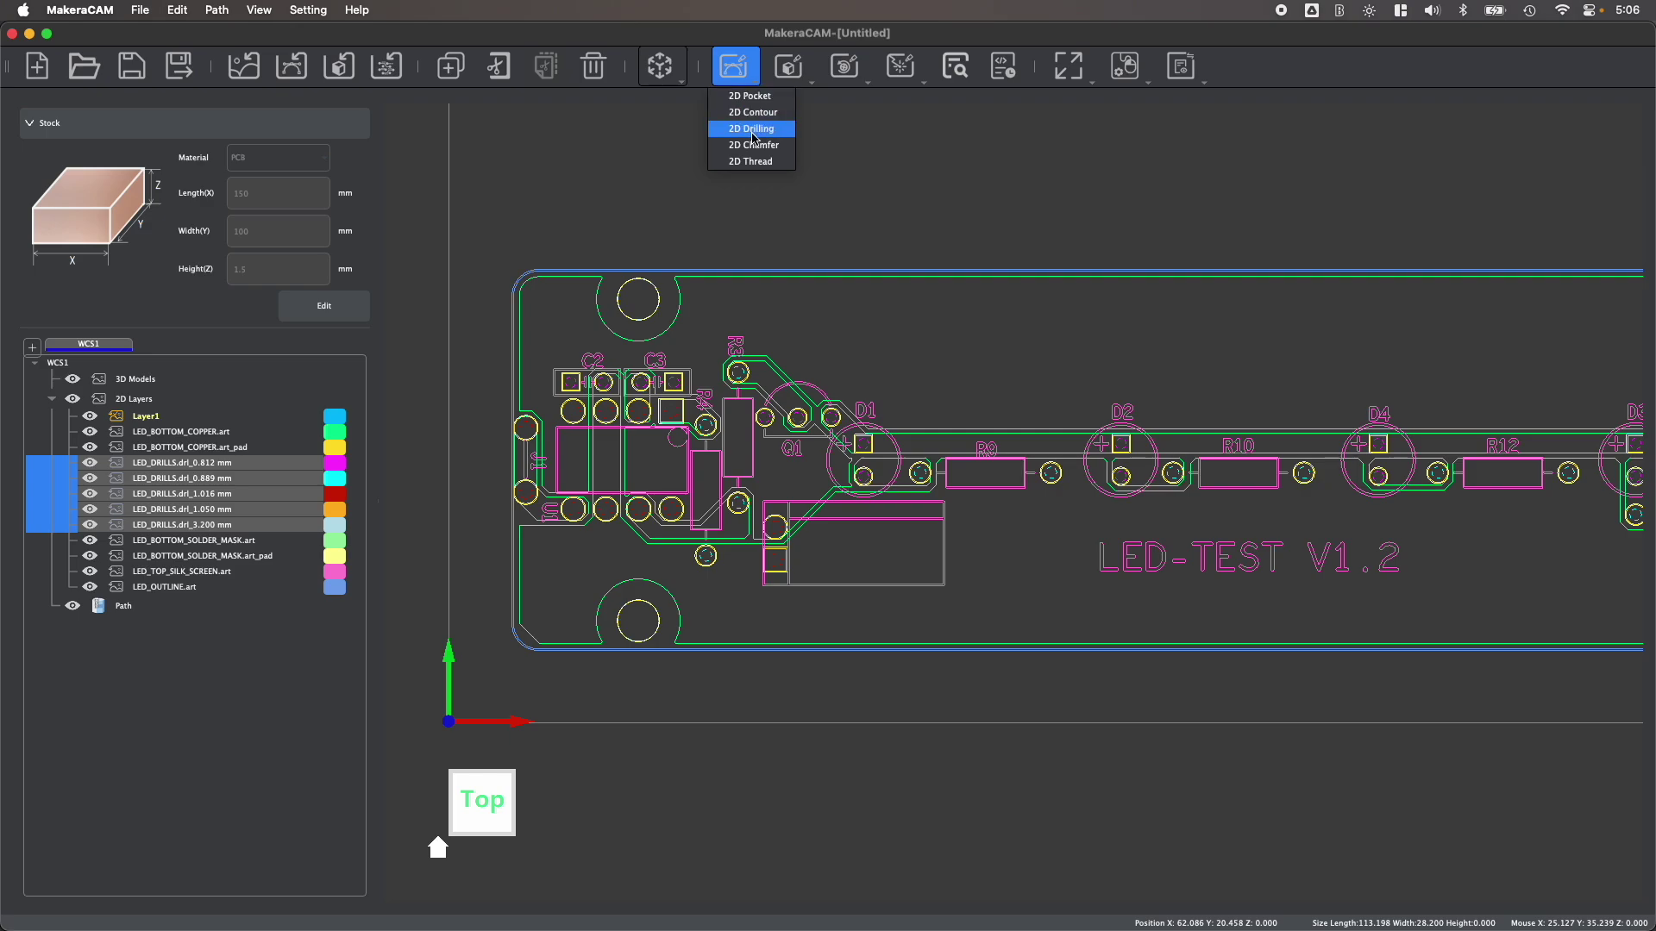
pyautogui.click(751, 128)
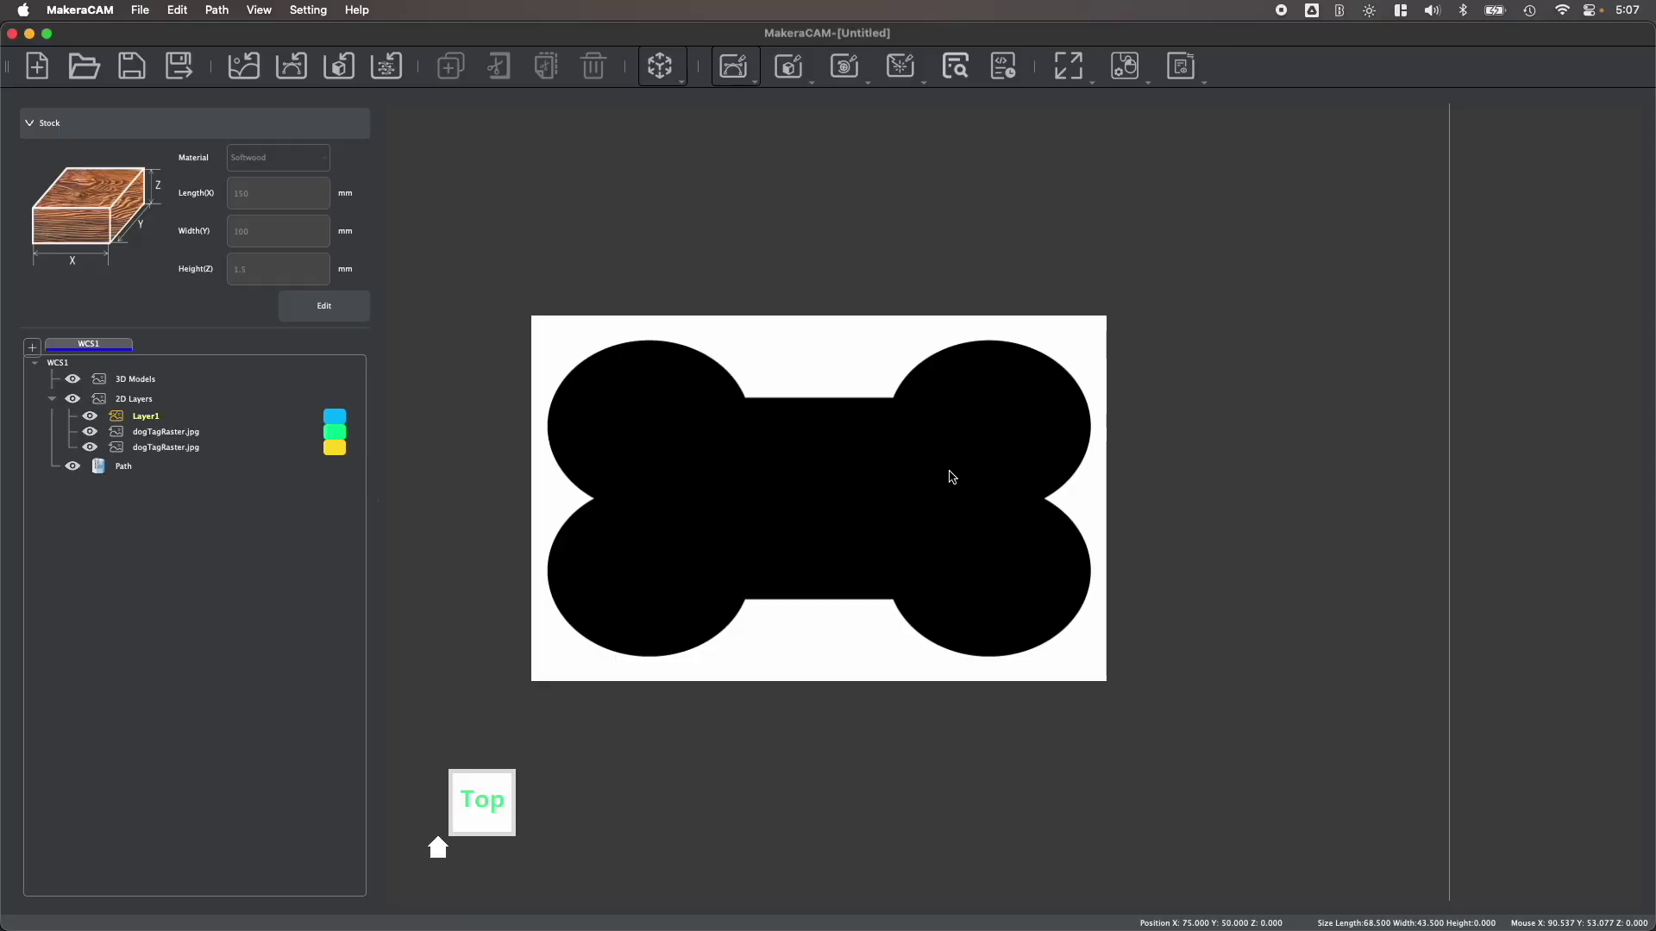
# Step: Trace the dogTagRaster.jpg bone image into vectors with threshold 128, smoothness 1.000 and optimize 0.000
pyautogui.scroll(-2, 952, 477)
pyautogui.click(933, 484)
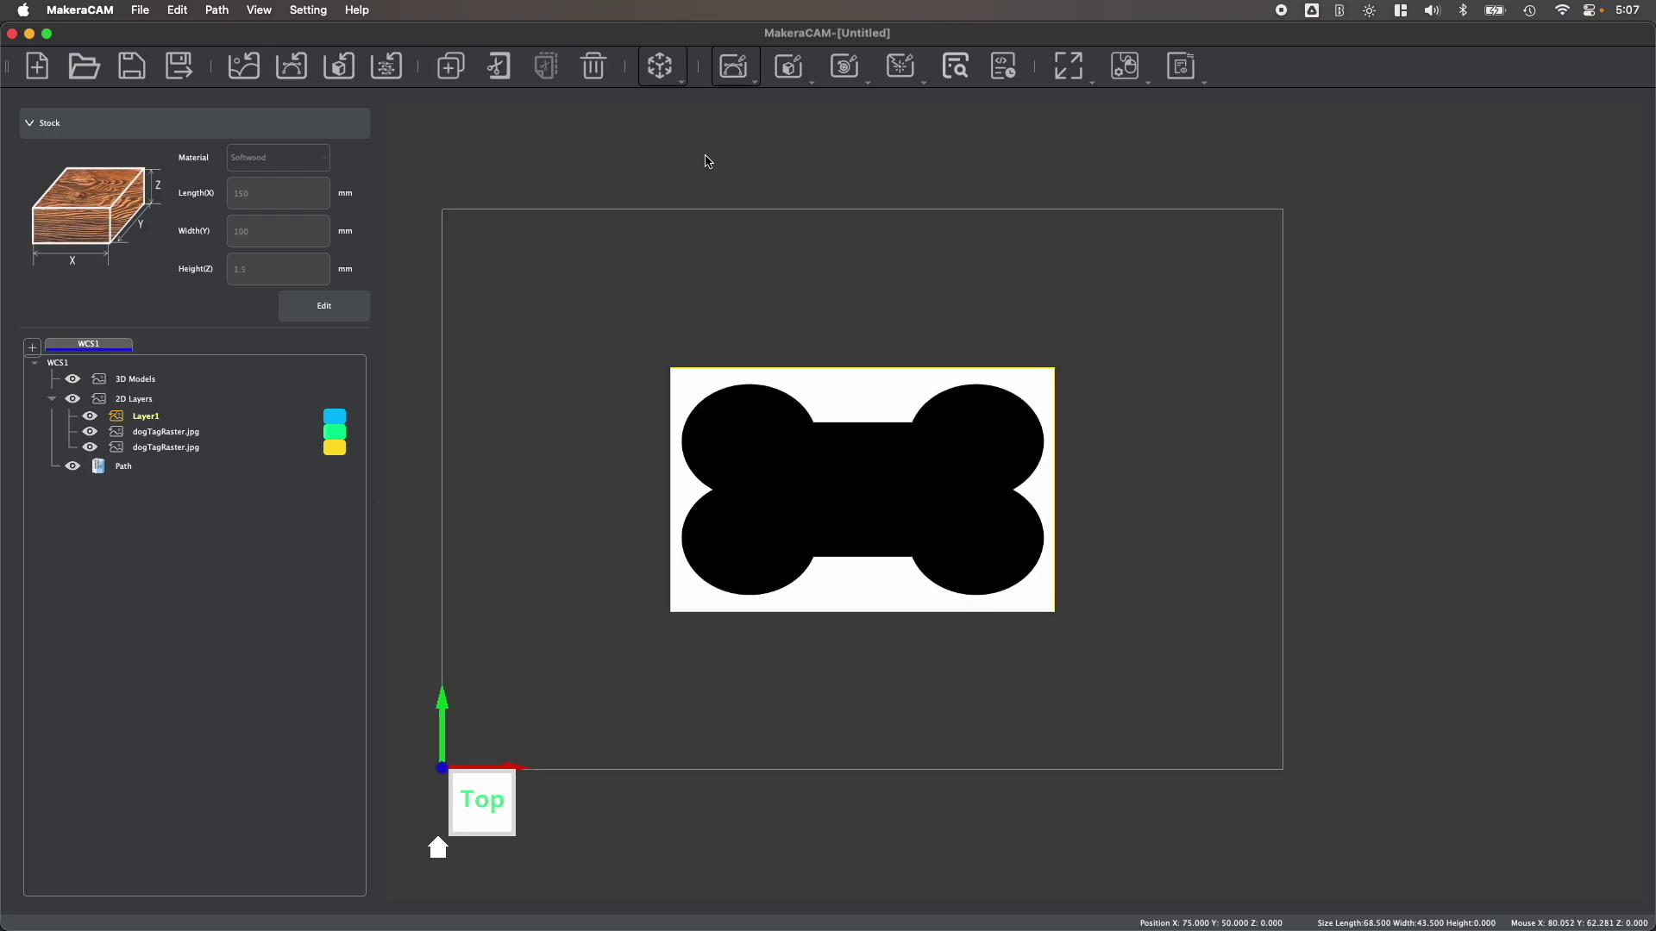
pyautogui.click(659, 66)
pyautogui.moveTo(690, 144)
pyautogui.click(810, 142)
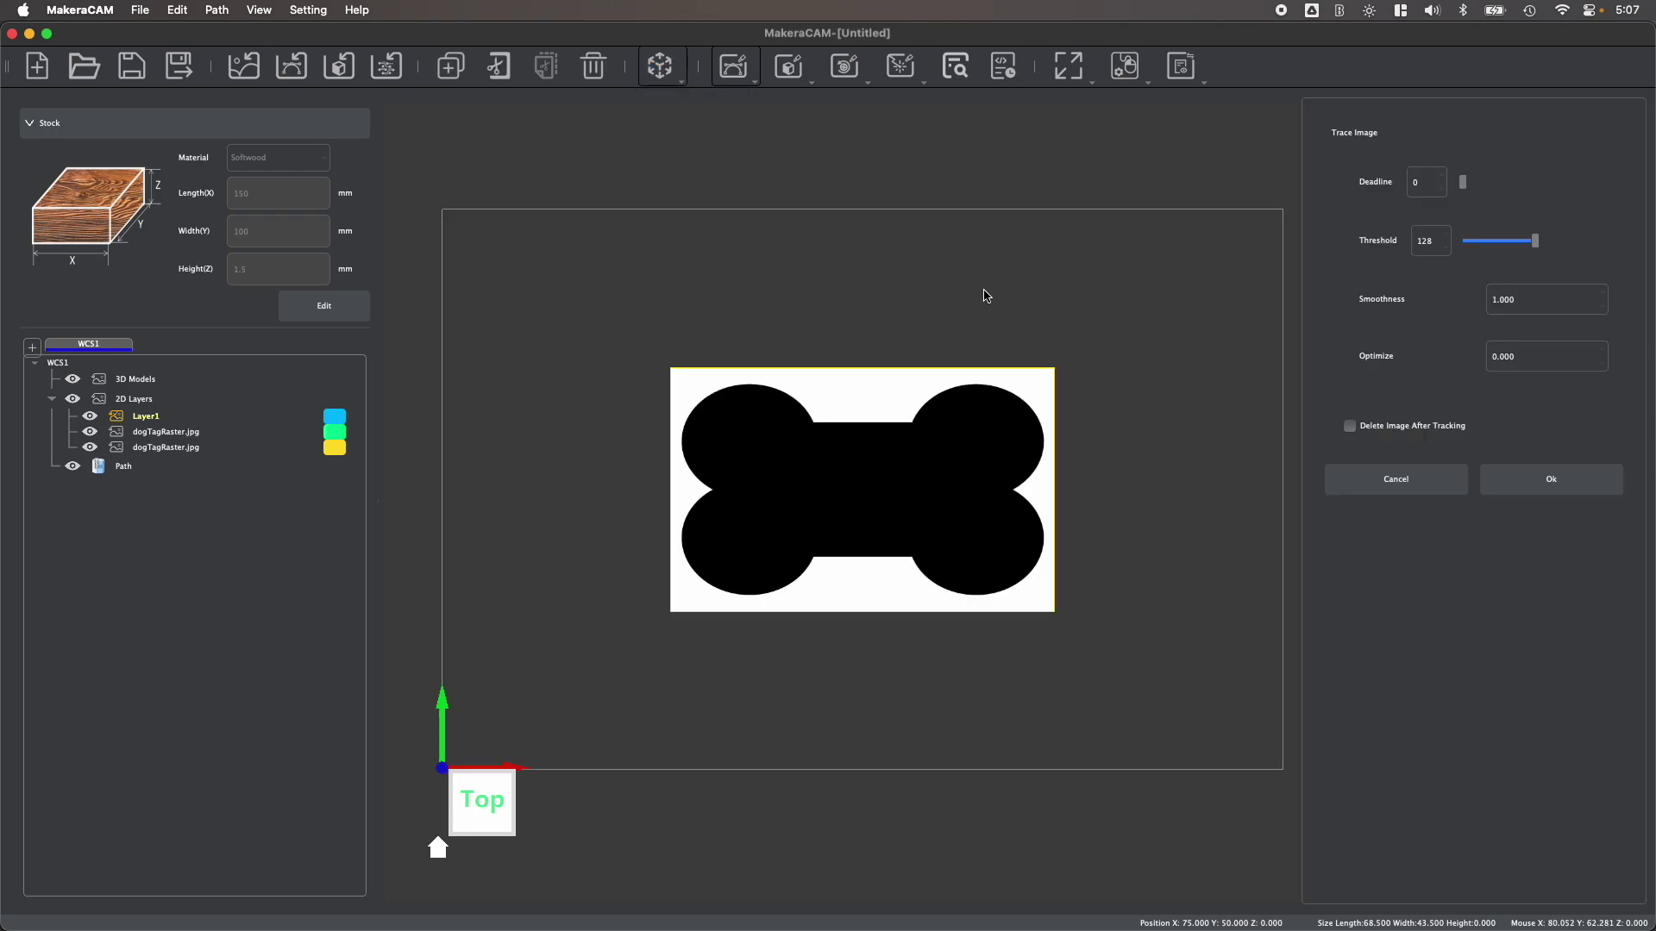
pyautogui.click(1522, 487)
# Step: Create a 2D Contour toolpath outside the traced bone outline with the 3.175*25mm Flat End and an end depth of 10.5 mm
pyautogui.scroll(2, 1041, 448)
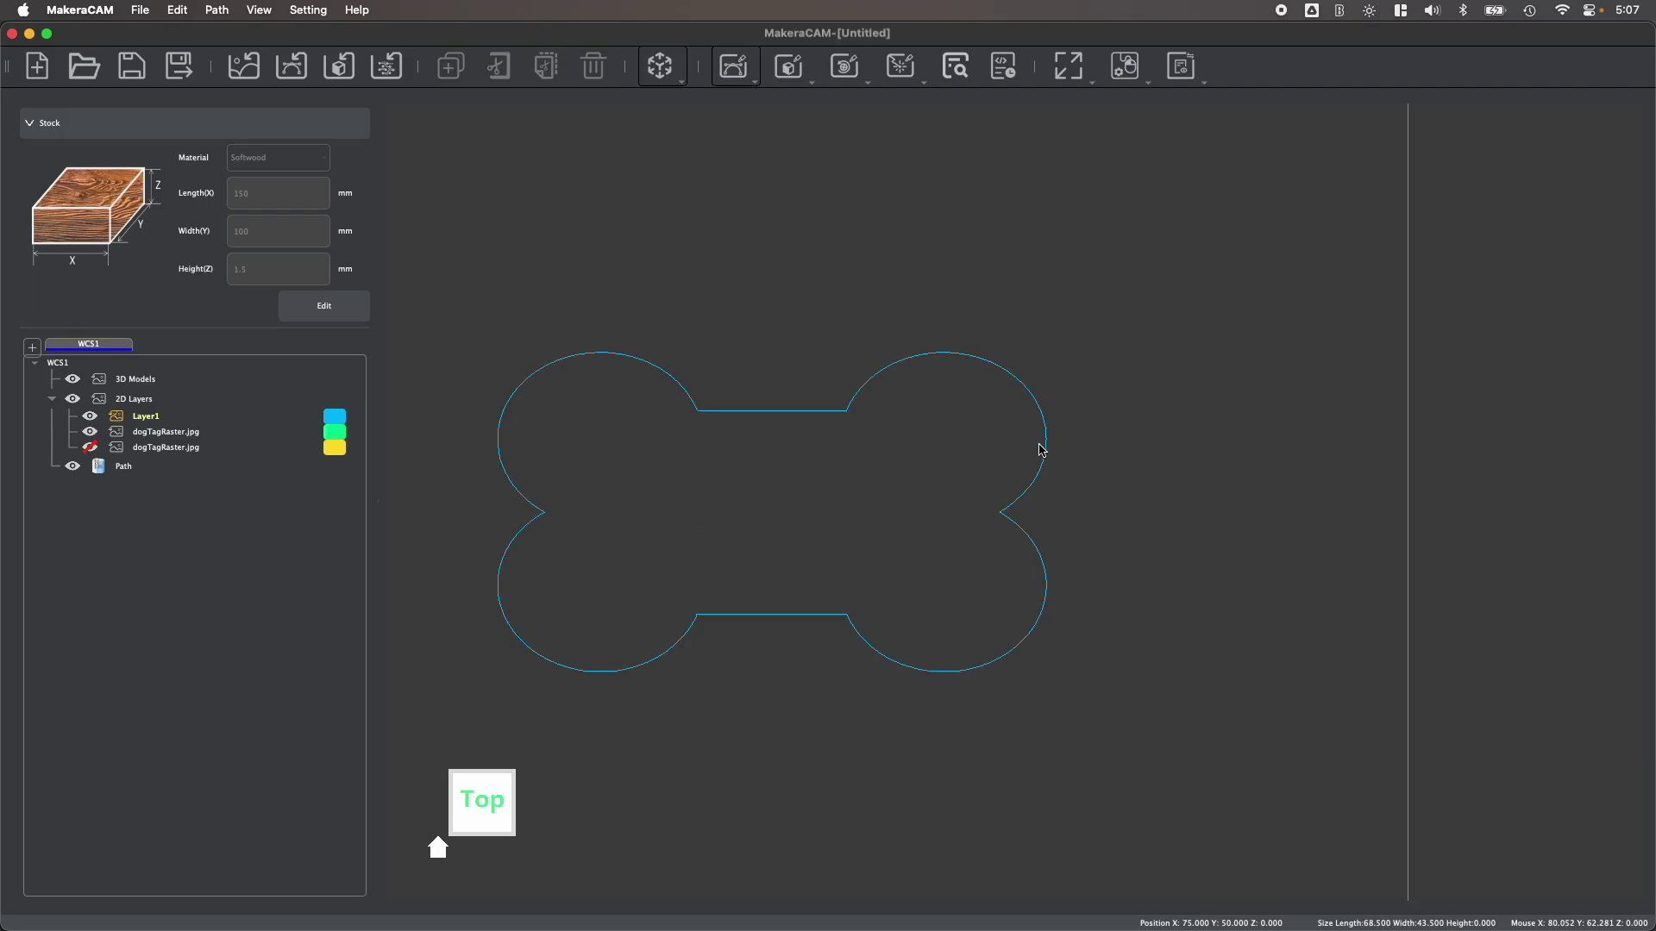
pyautogui.hotkey('ctrl', '2')
pyautogui.press('Return')
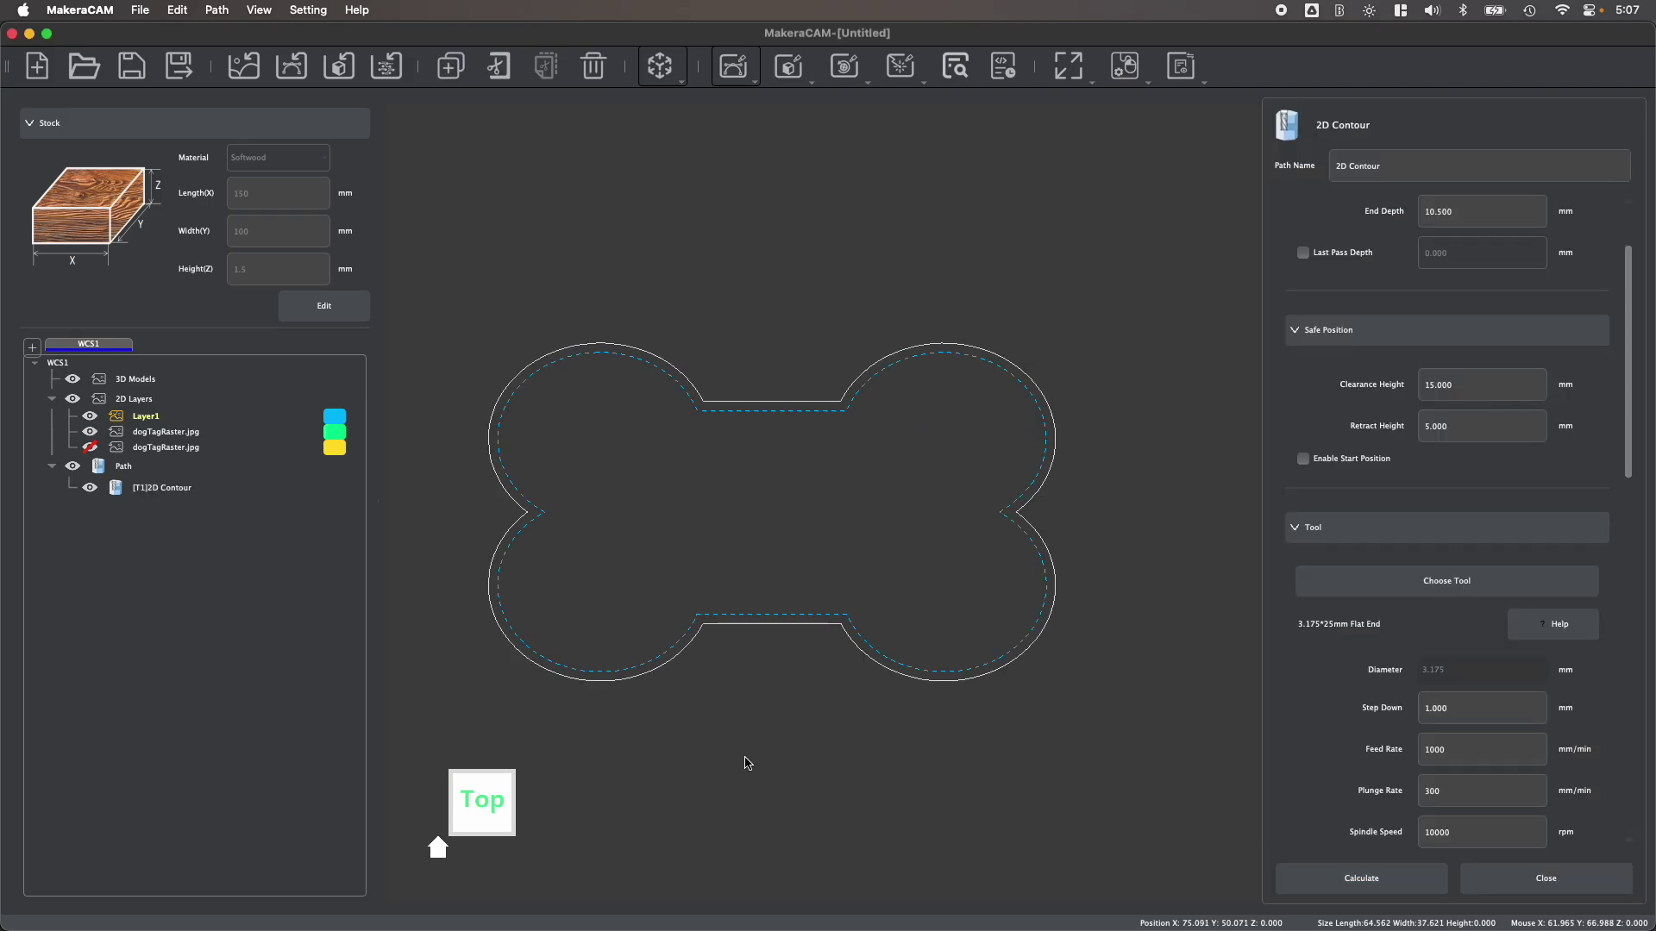
pyautogui.moveTo(474, 795); pyautogui.dragTo(463, 767)
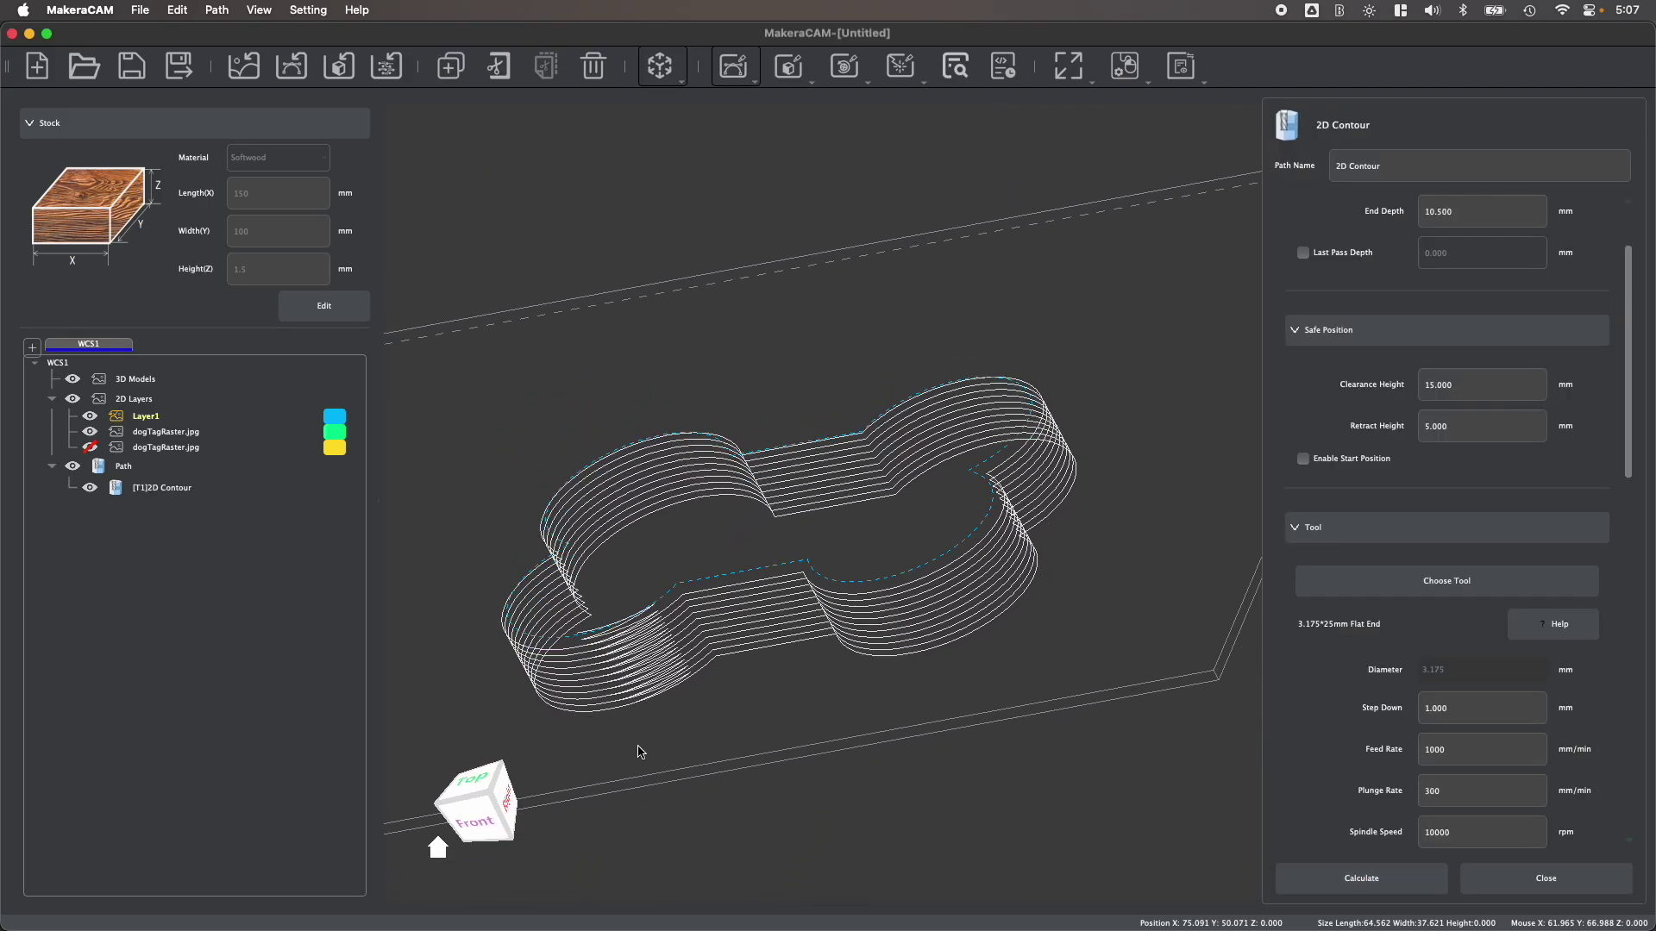
pyautogui.click(1552, 881)
pyautogui.moveTo(955, 567); pyautogui.dragTo(1090, 536)
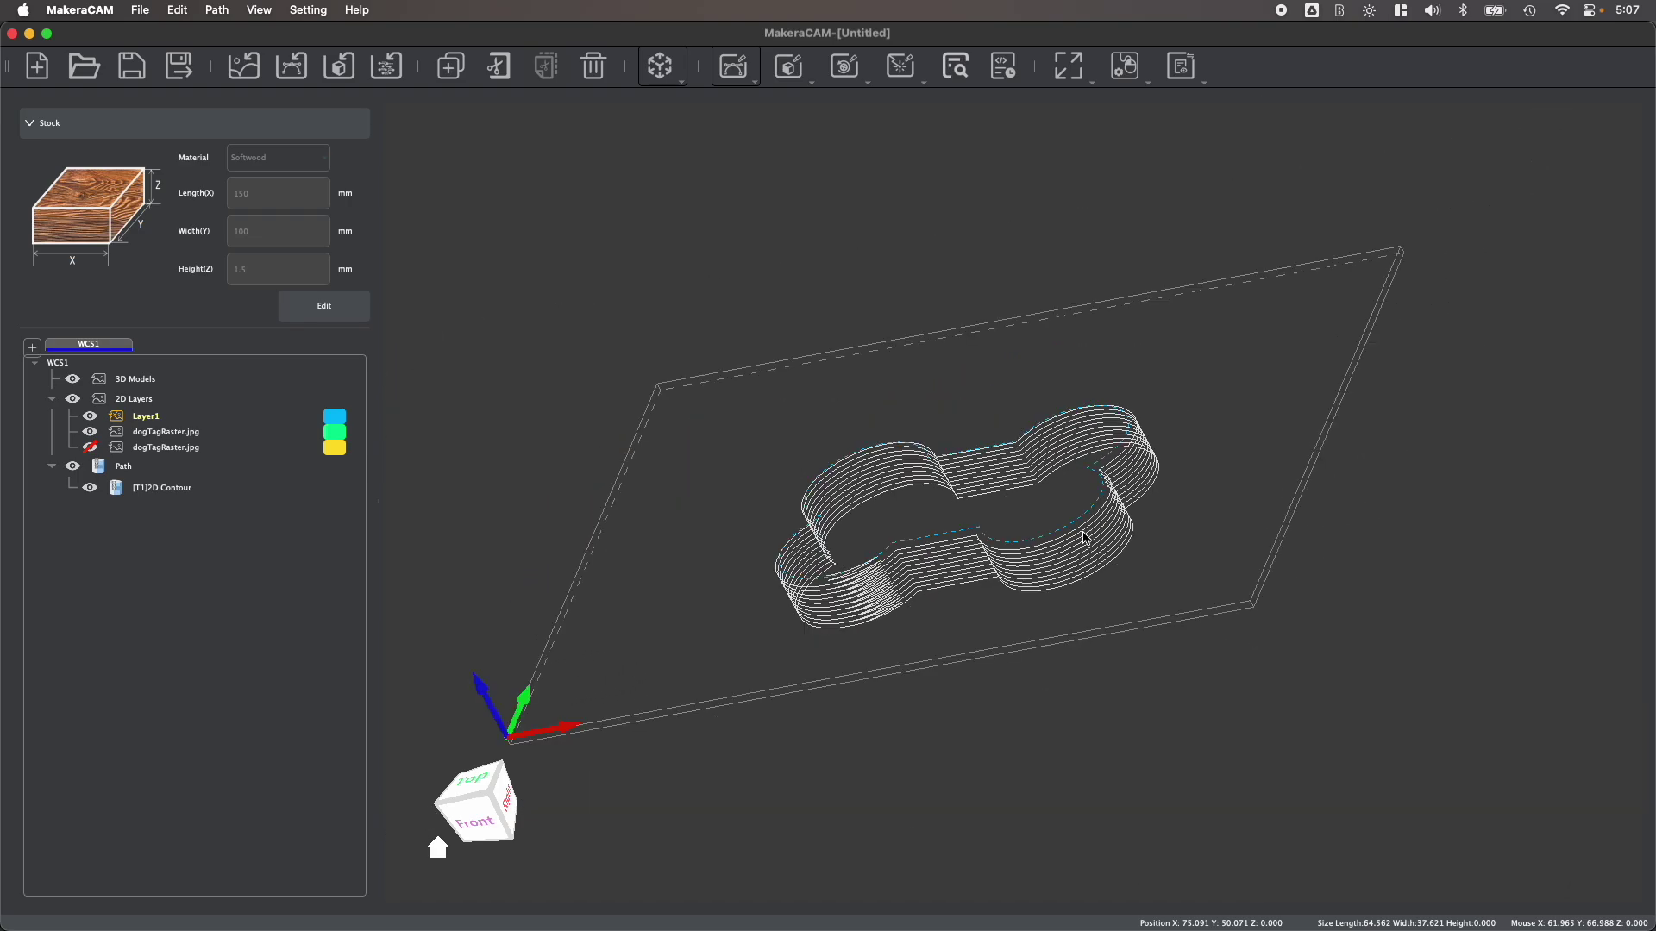
# Step: Calculate a Laser Image toolpath for CharlieBW.jpg at 500 mm/min, 40% power and a 0.1 mm line interval with bi-directional scan
pyautogui.click(901, 66)
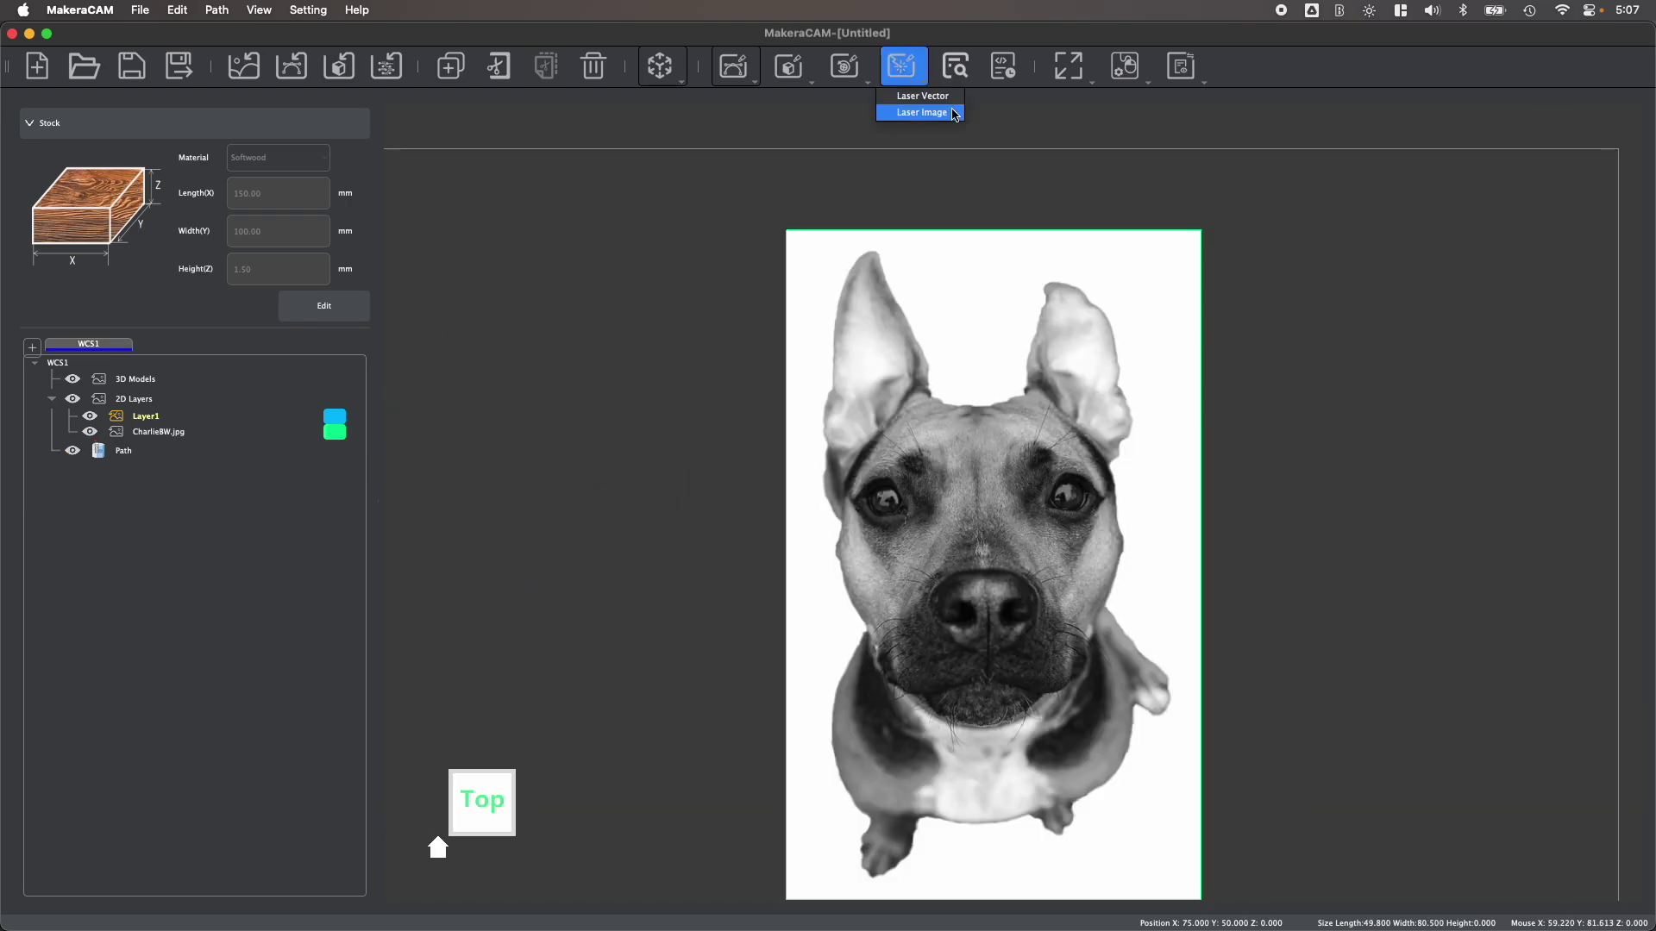
pyautogui.click(921, 112)
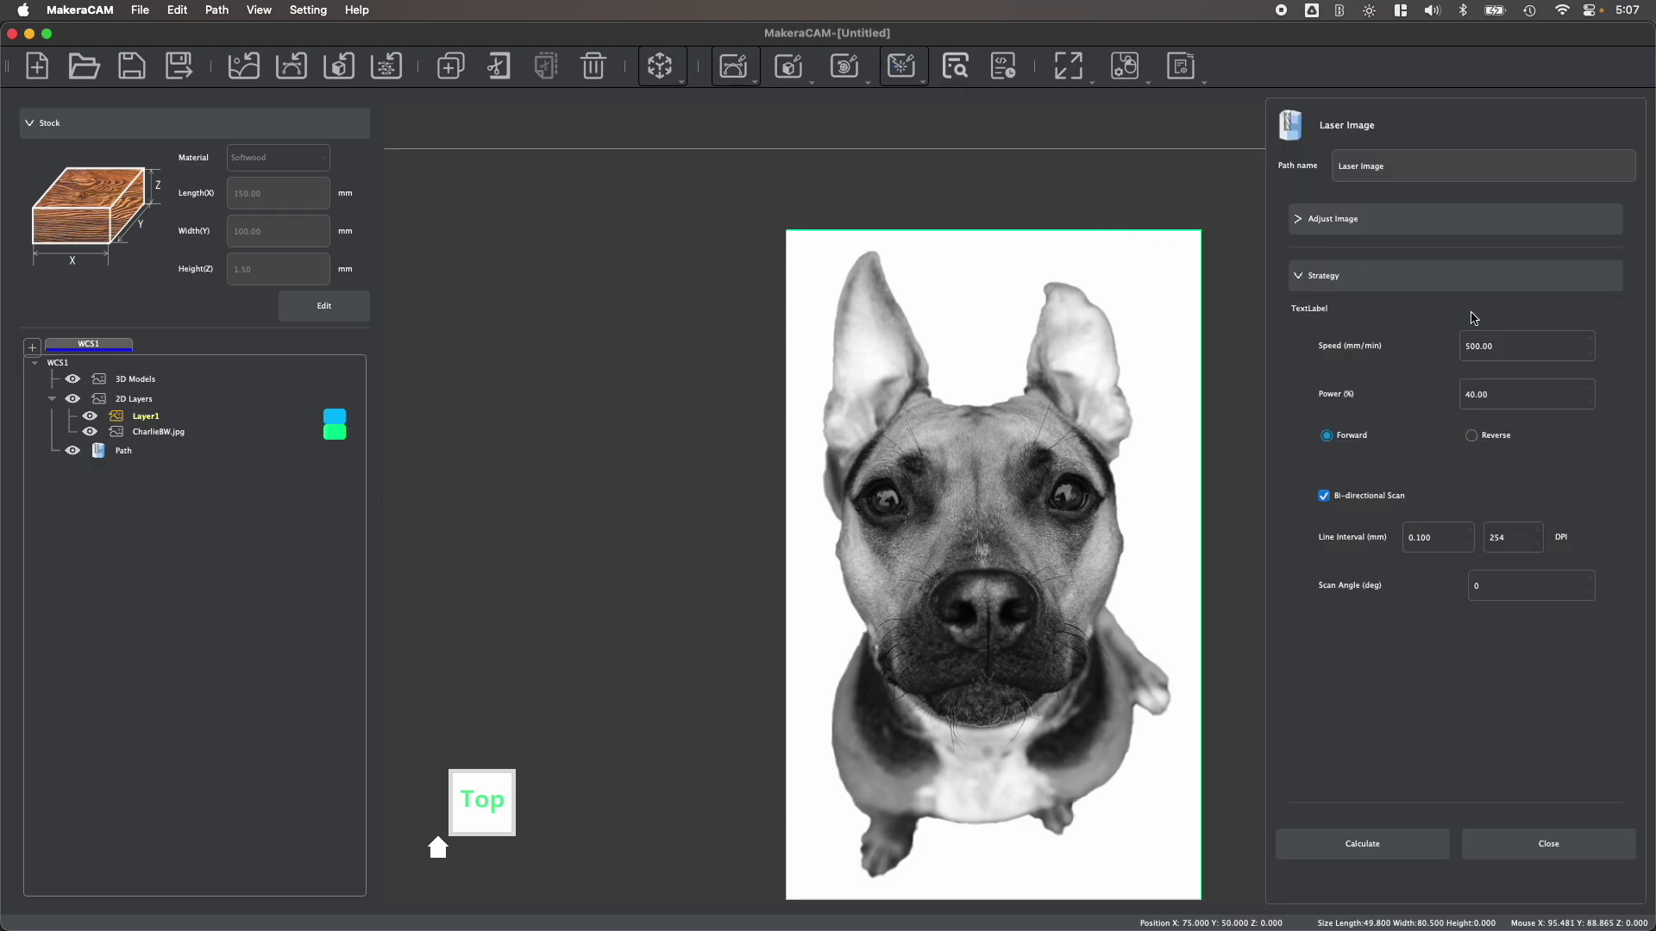
pyautogui.click(1298, 229)
pyautogui.scroll(-3, 1414, 431)
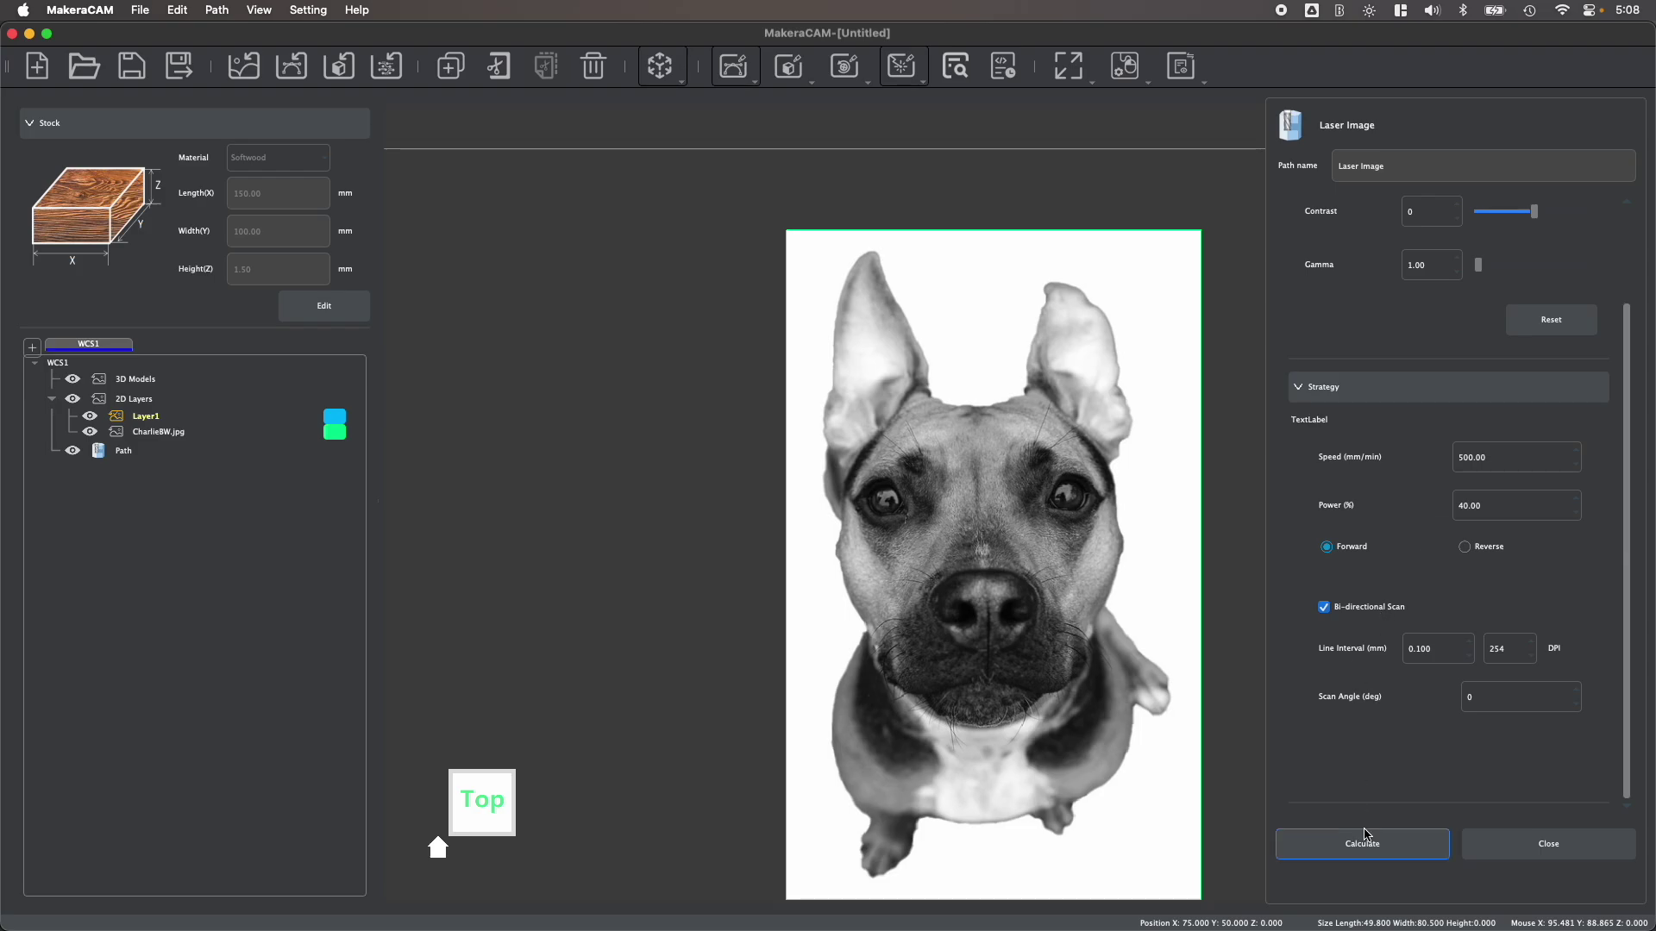
pyautogui.click(1362, 844)
pyautogui.click(487, 809)
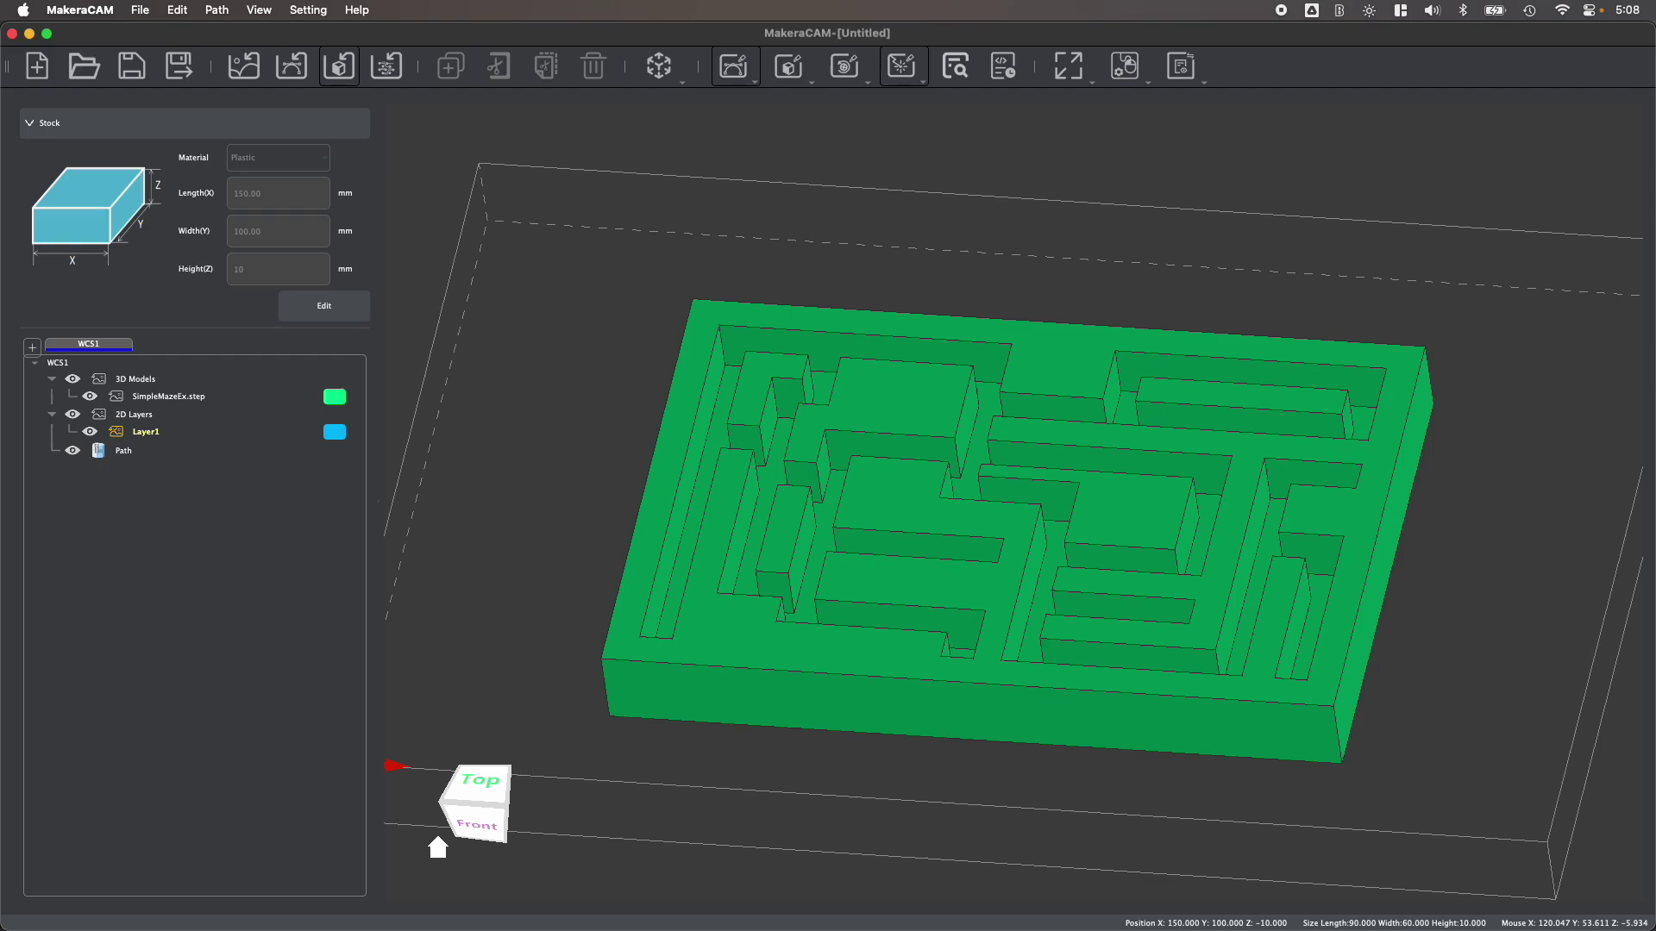
# Step: Create a 3D Pocket toolpath for the channel floors of SimpleMazeEx.step using the 3.175*12mm Flat End(Metal) tool
pyautogui.click(790, 66)
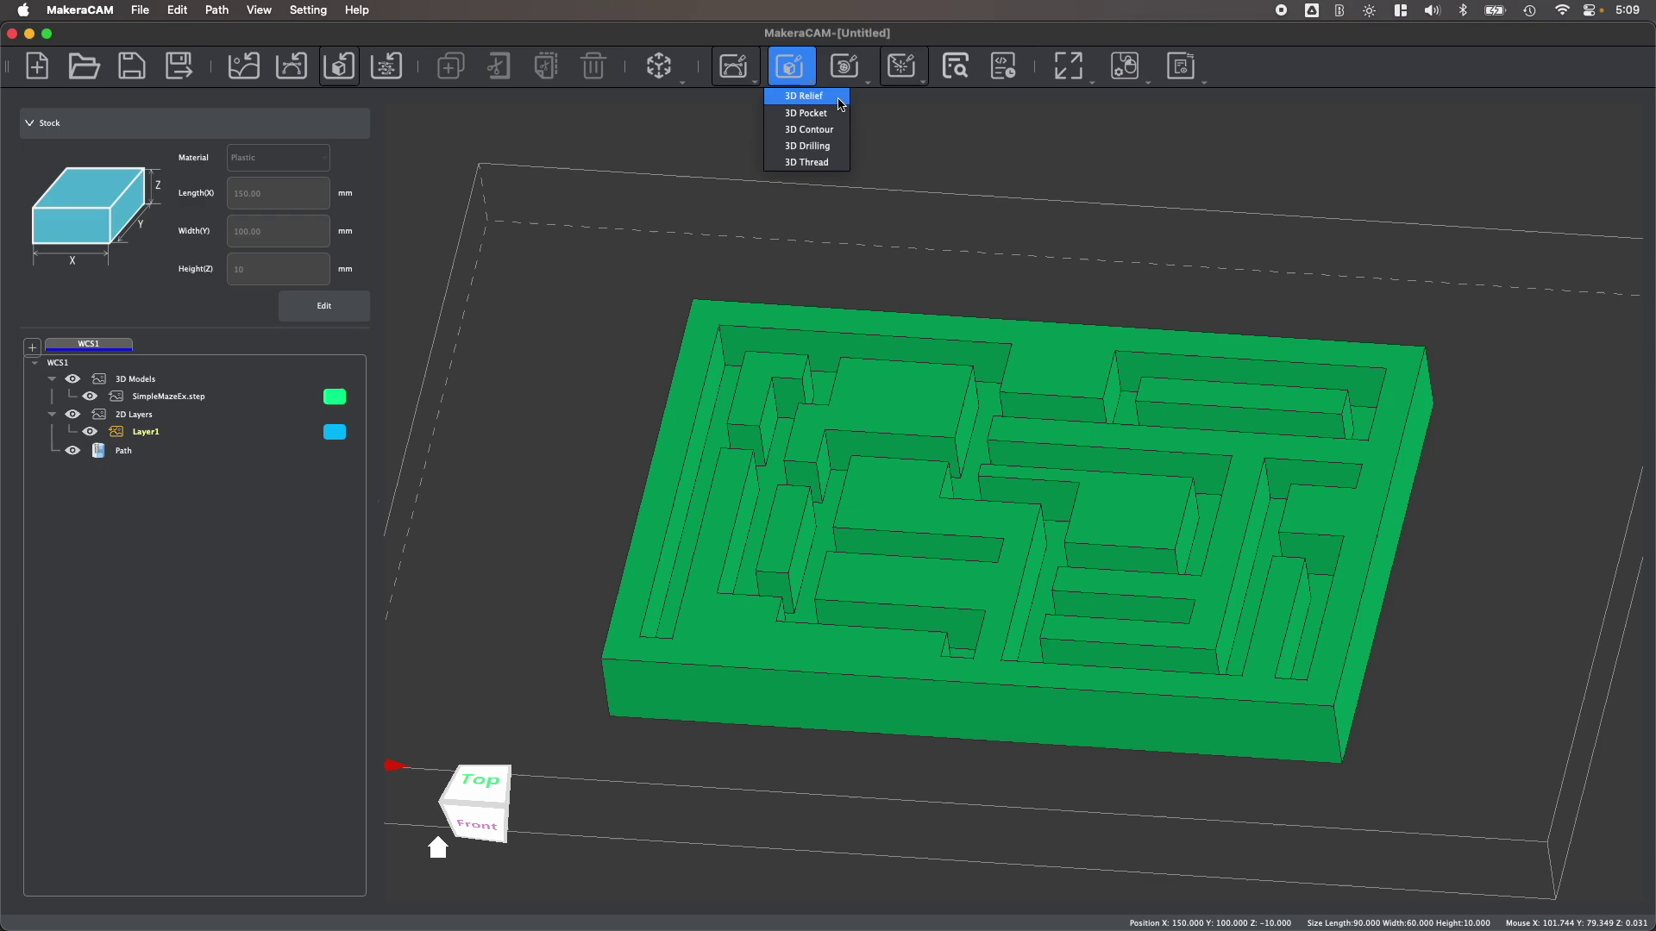
pyautogui.click(805, 113)
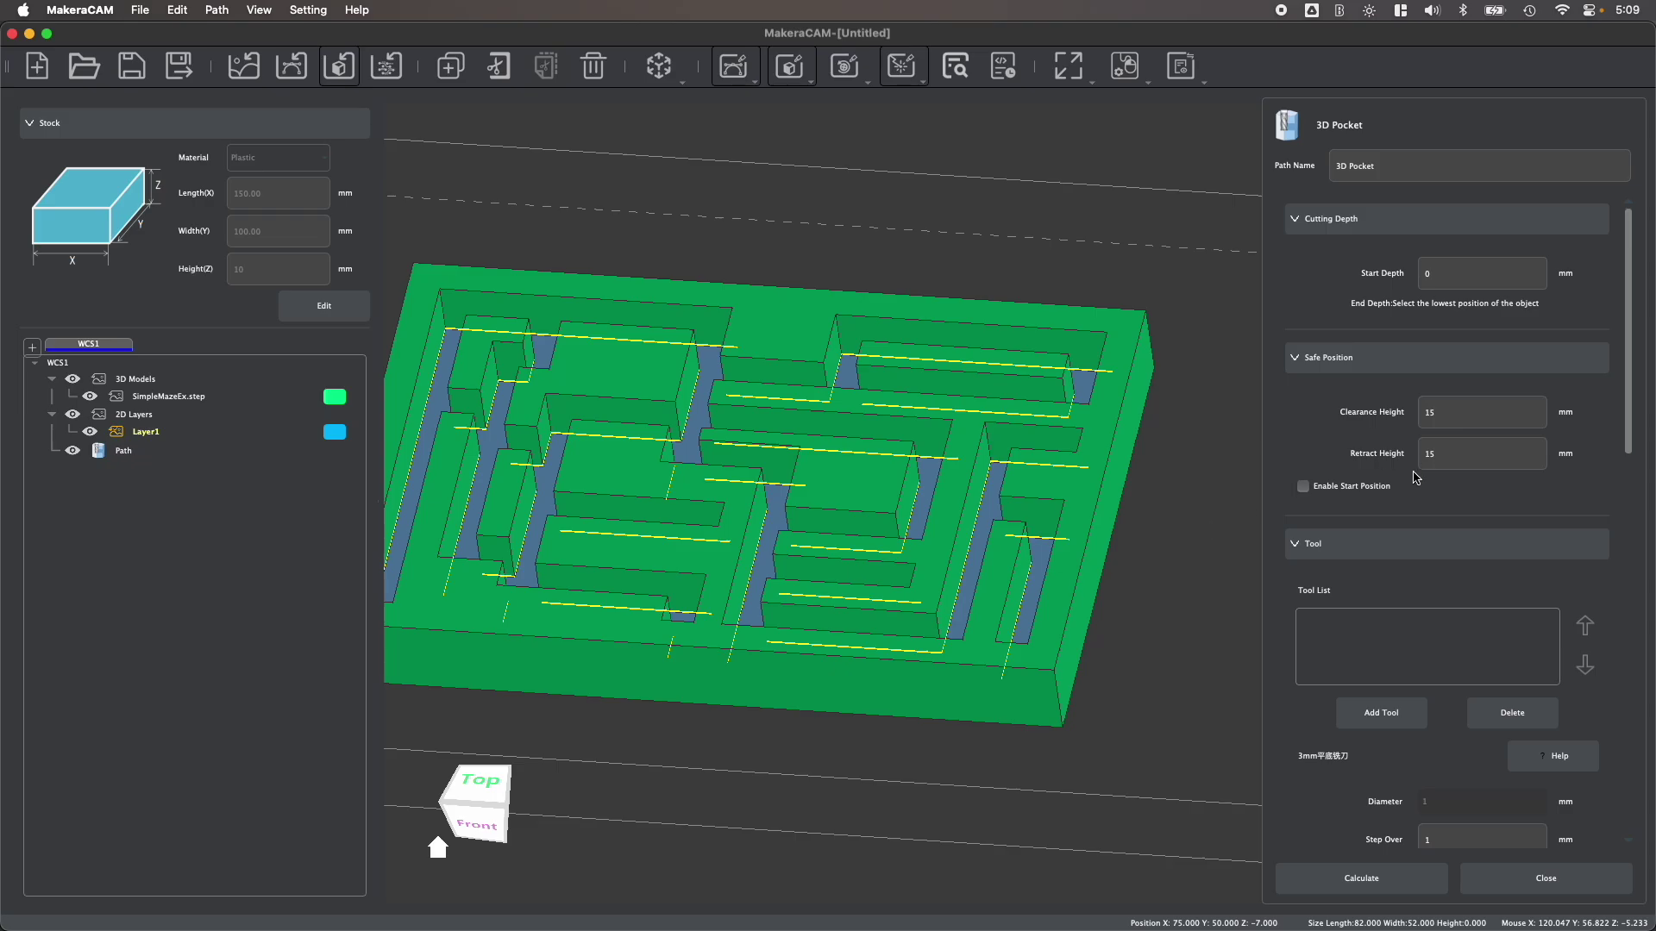
pyautogui.scroll(-2, 1380, 664)
pyautogui.click(1381, 660)
pyautogui.click(442, 189)
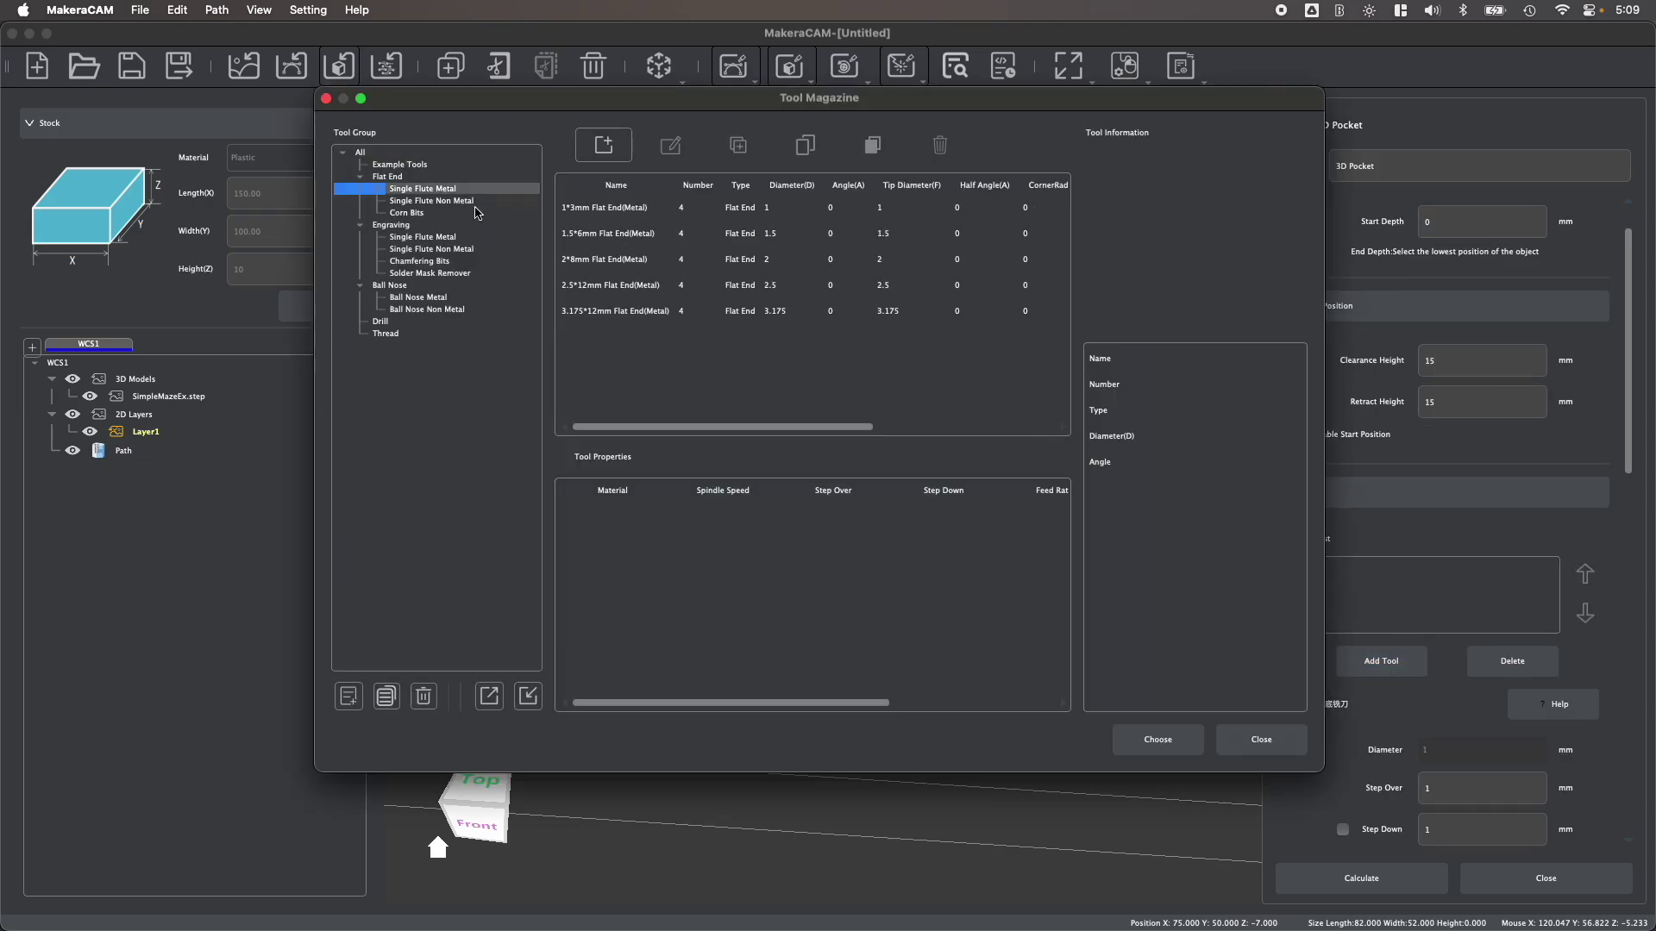
pyautogui.click(604, 313)
pyautogui.click(1158, 739)
pyautogui.scroll(-3, 1066, 499)
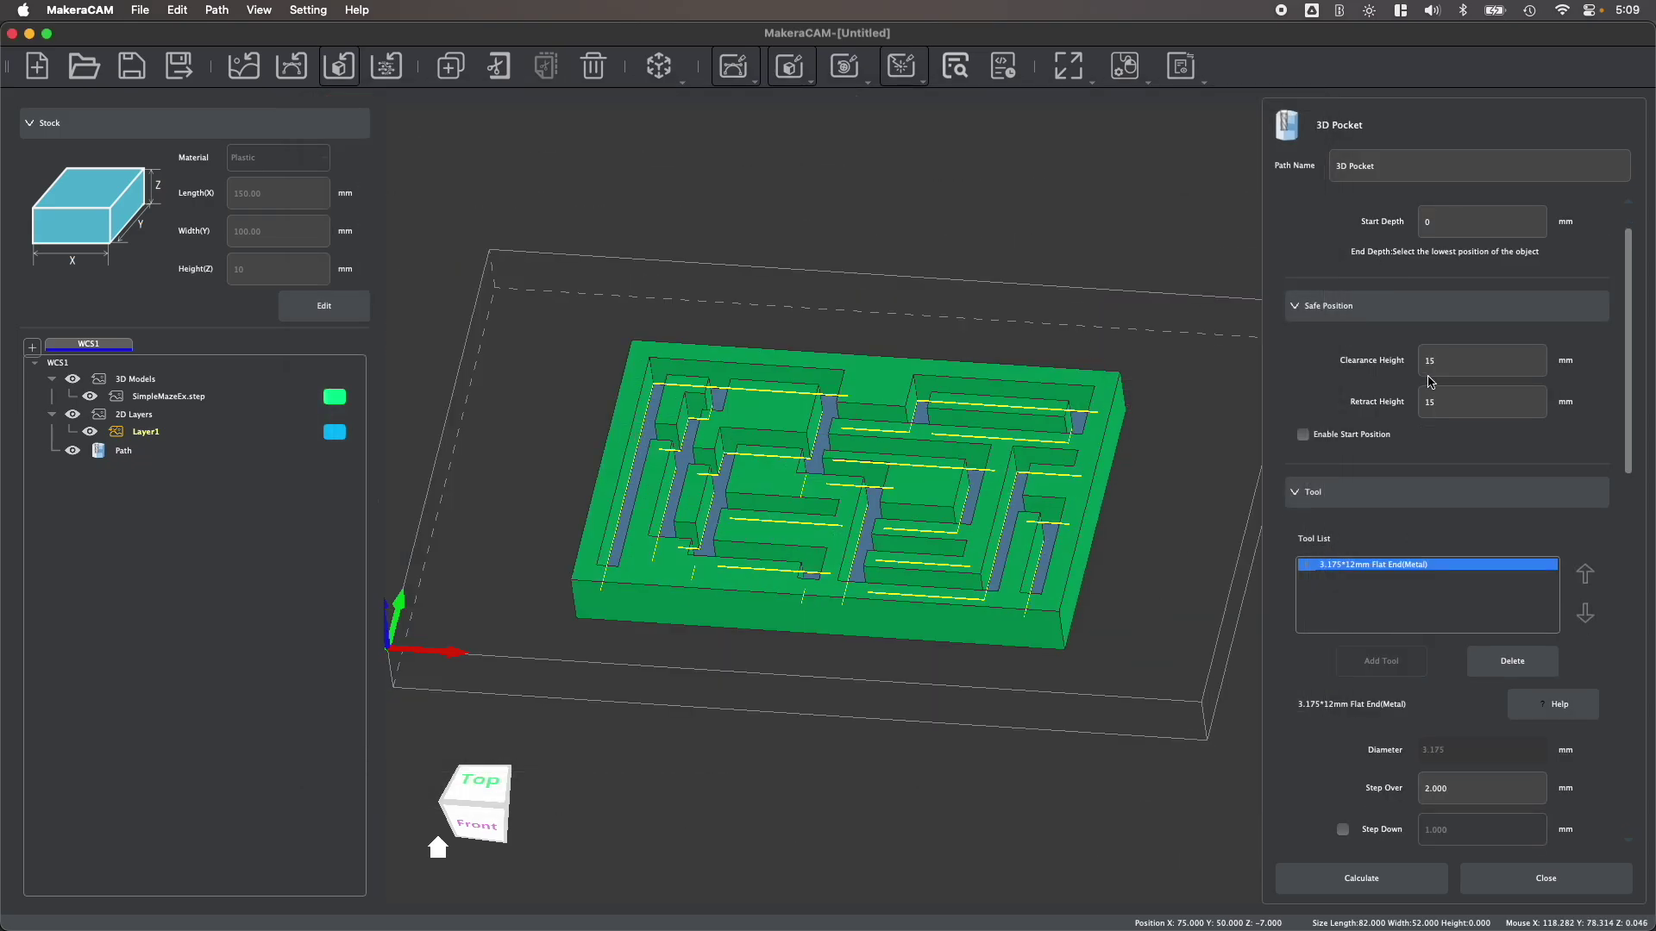
pyautogui.scroll(2, 1430, 382)
pyautogui.click(1361, 878)
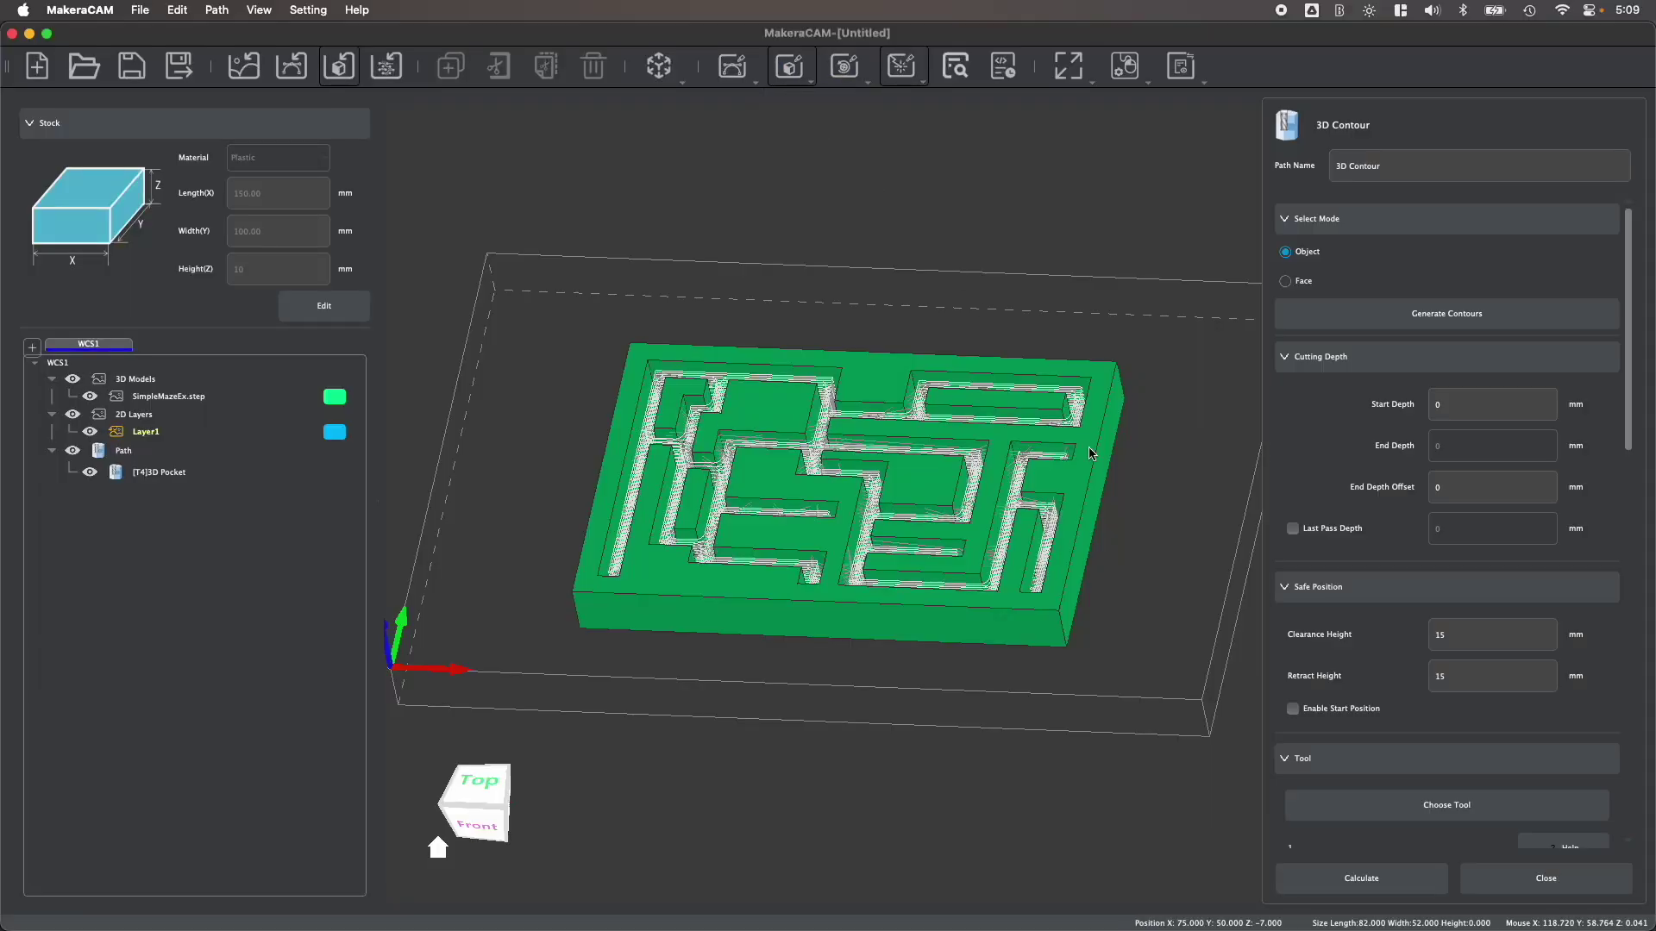
# Step: Select the maze model for a 3D Contour toolpath and assign the non-metal single-flute 3.175*25mm Flat End tool
pyautogui.click(1091, 453)
pyautogui.click(1332, 315)
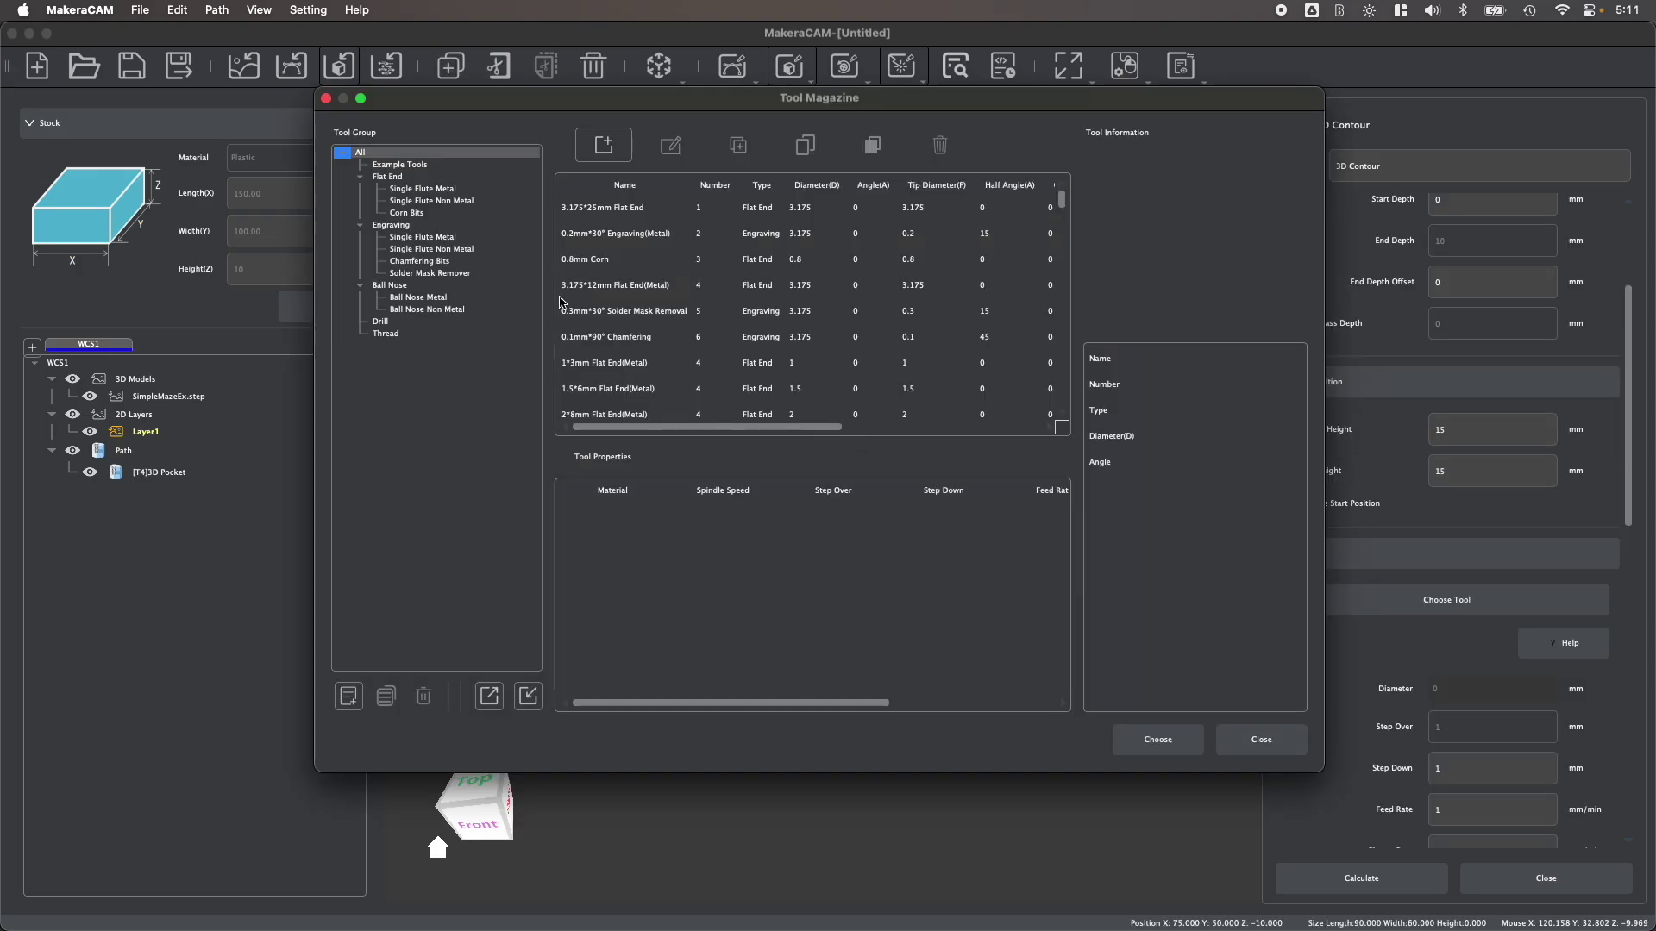
pyautogui.click(414, 188)
pyautogui.click(442, 200)
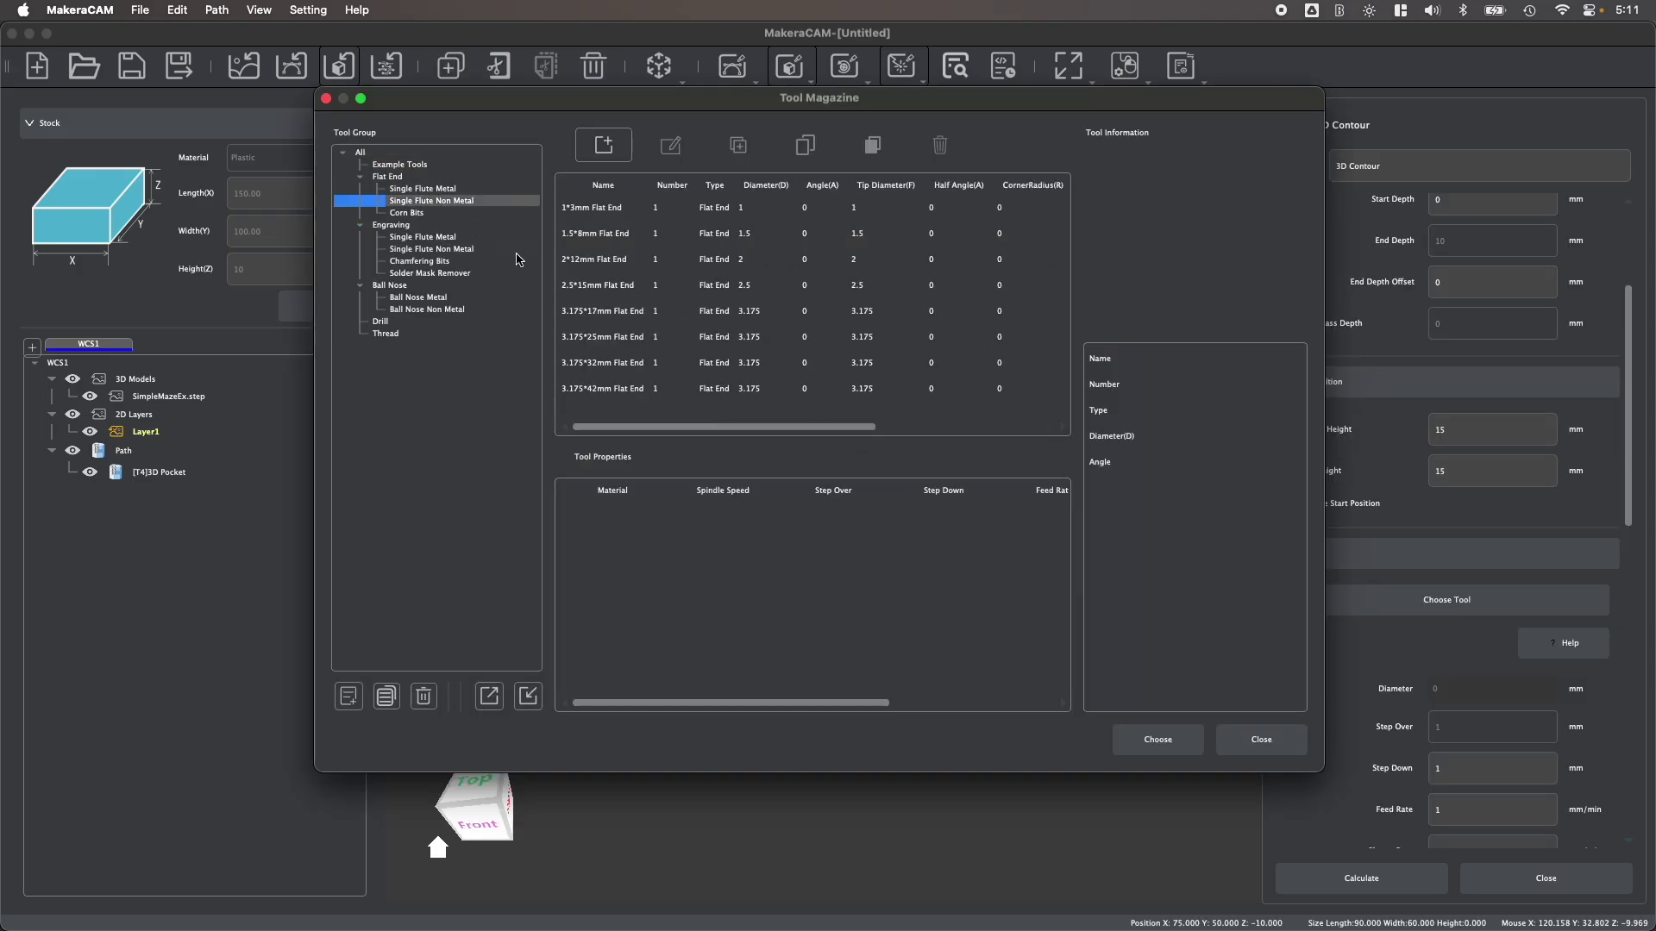
pyautogui.click(583, 336)
pyautogui.click(1157, 739)
# Step: Set the 3D Contour to use custom rectangular tabs 10 mm wide and 2 mm thick
pyautogui.scroll(-5, 1430, 700)
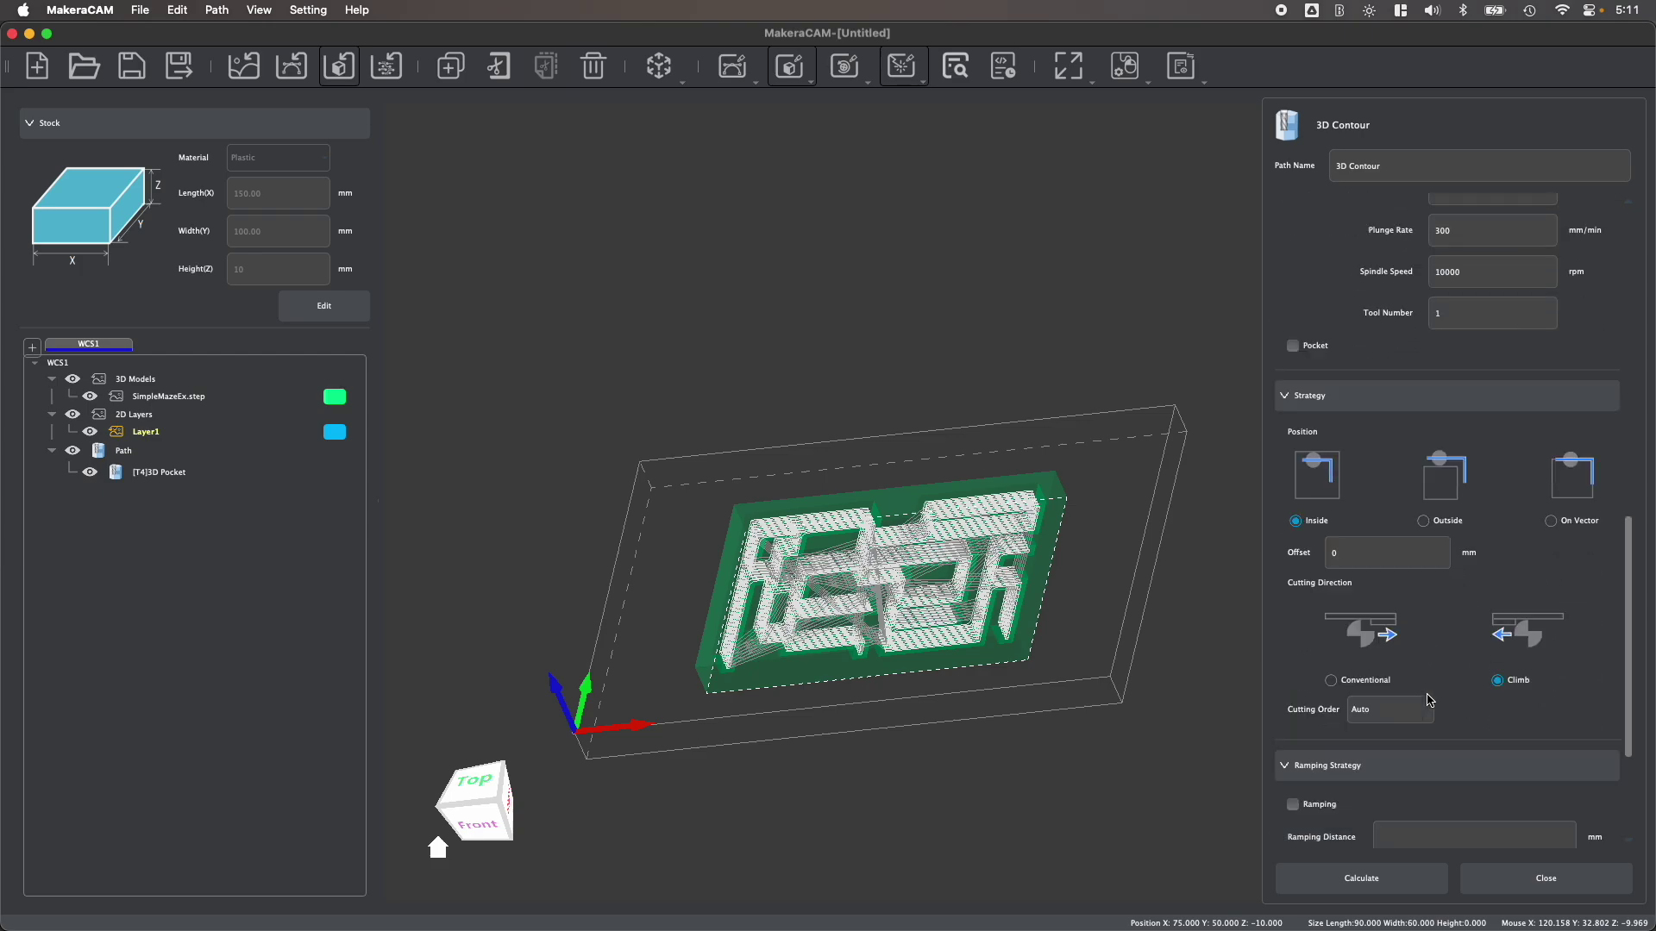
pyautogui.scroll(-3, 1429, 700)
pyautogui.click(1461, 739)
pyautogui.scroll(-1, 1461, 739)
pyautogui.click(1522, 672)
pyautogui.click(1503, 702)
pyautogui.click(1500, 749)
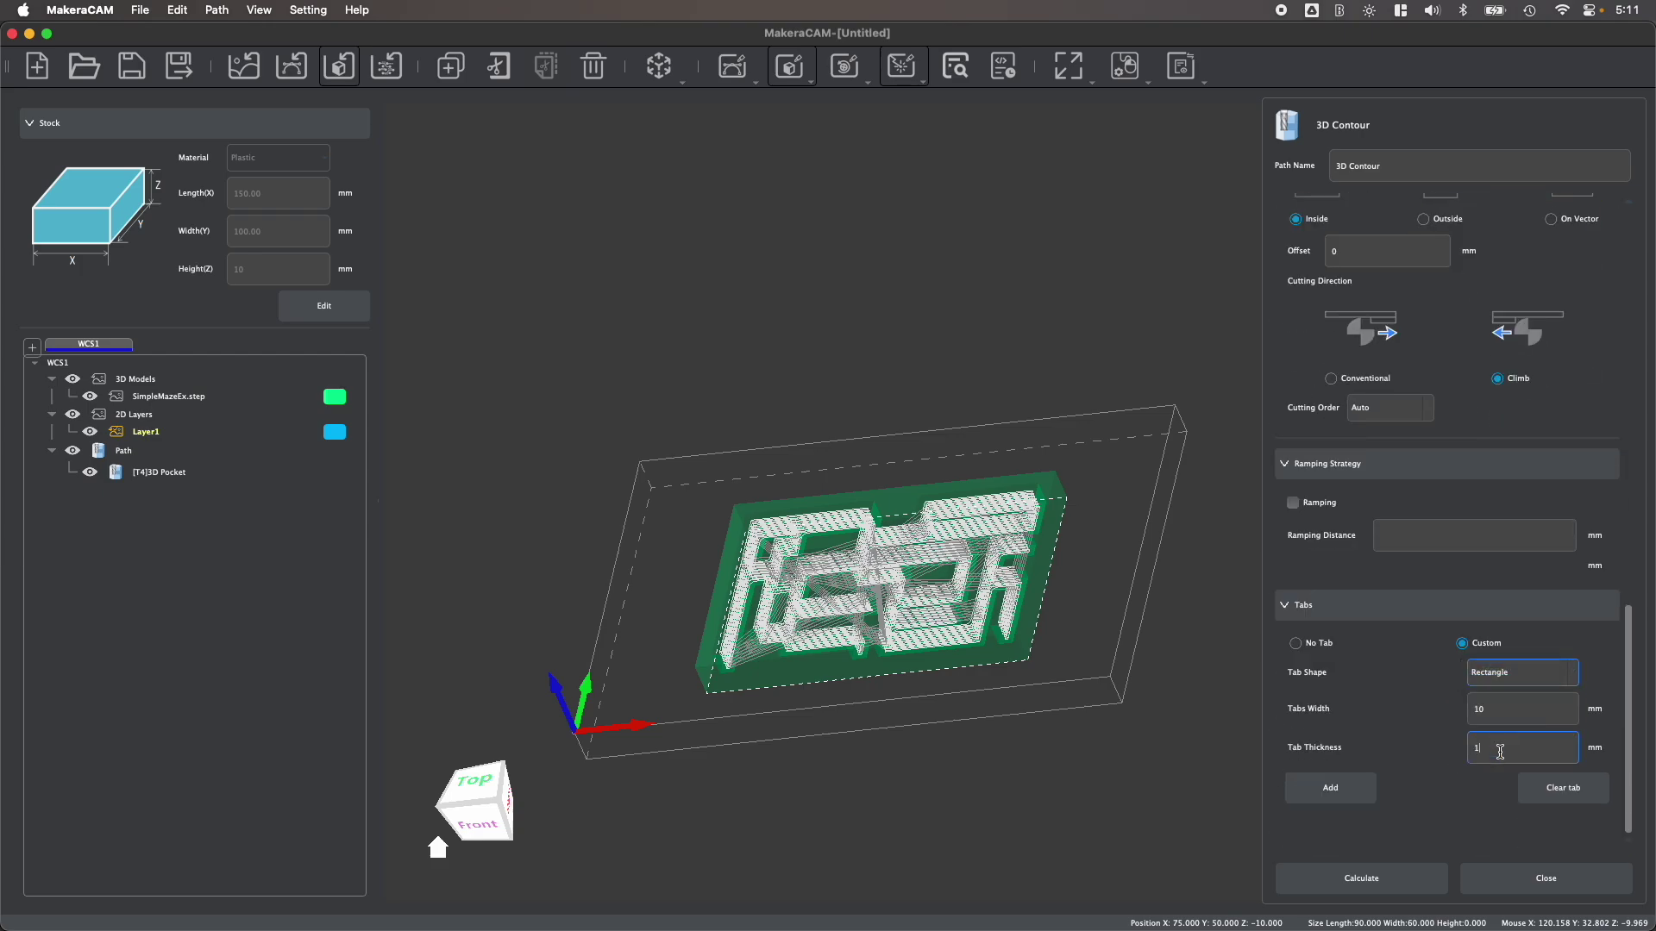
pyautogui.press('BackSpace')
pyautogui.write('2')
# Step: Place tabs along the front and back edges of the maze outline and calculate the 3D Contour toolpath outside it
pyautogui.click(1331, 788)
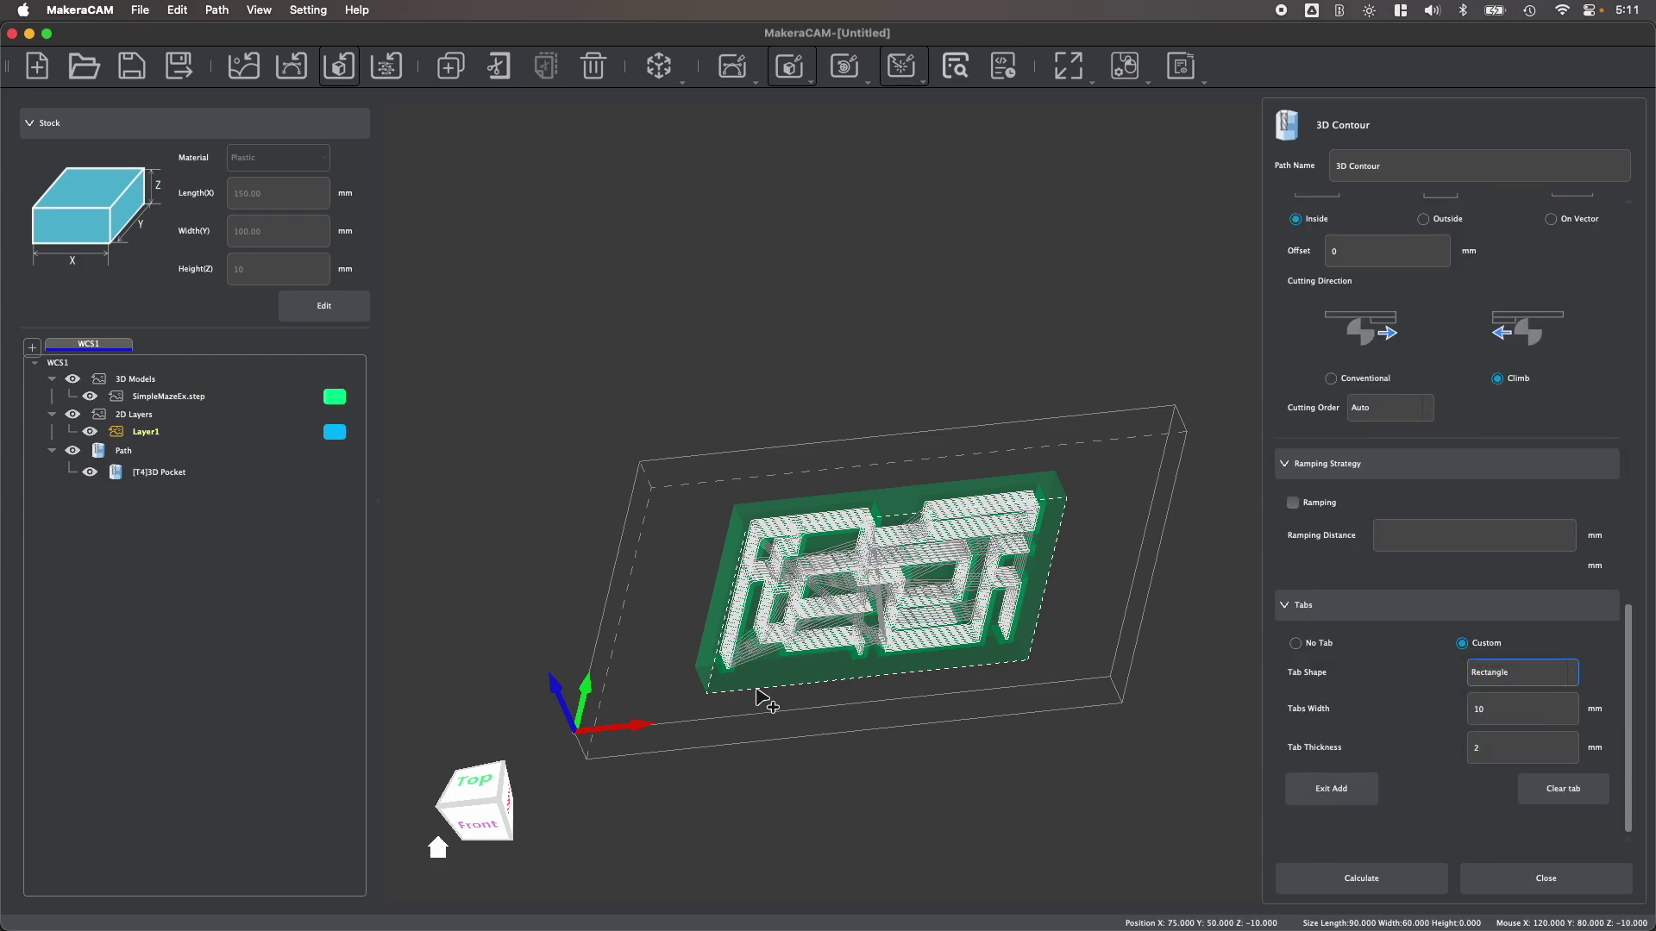
pyautogui.click(758, 688)
pyautogui.click(981, 664)
pyautogui.click(478, 785)
pyautogui.click(792, 472)
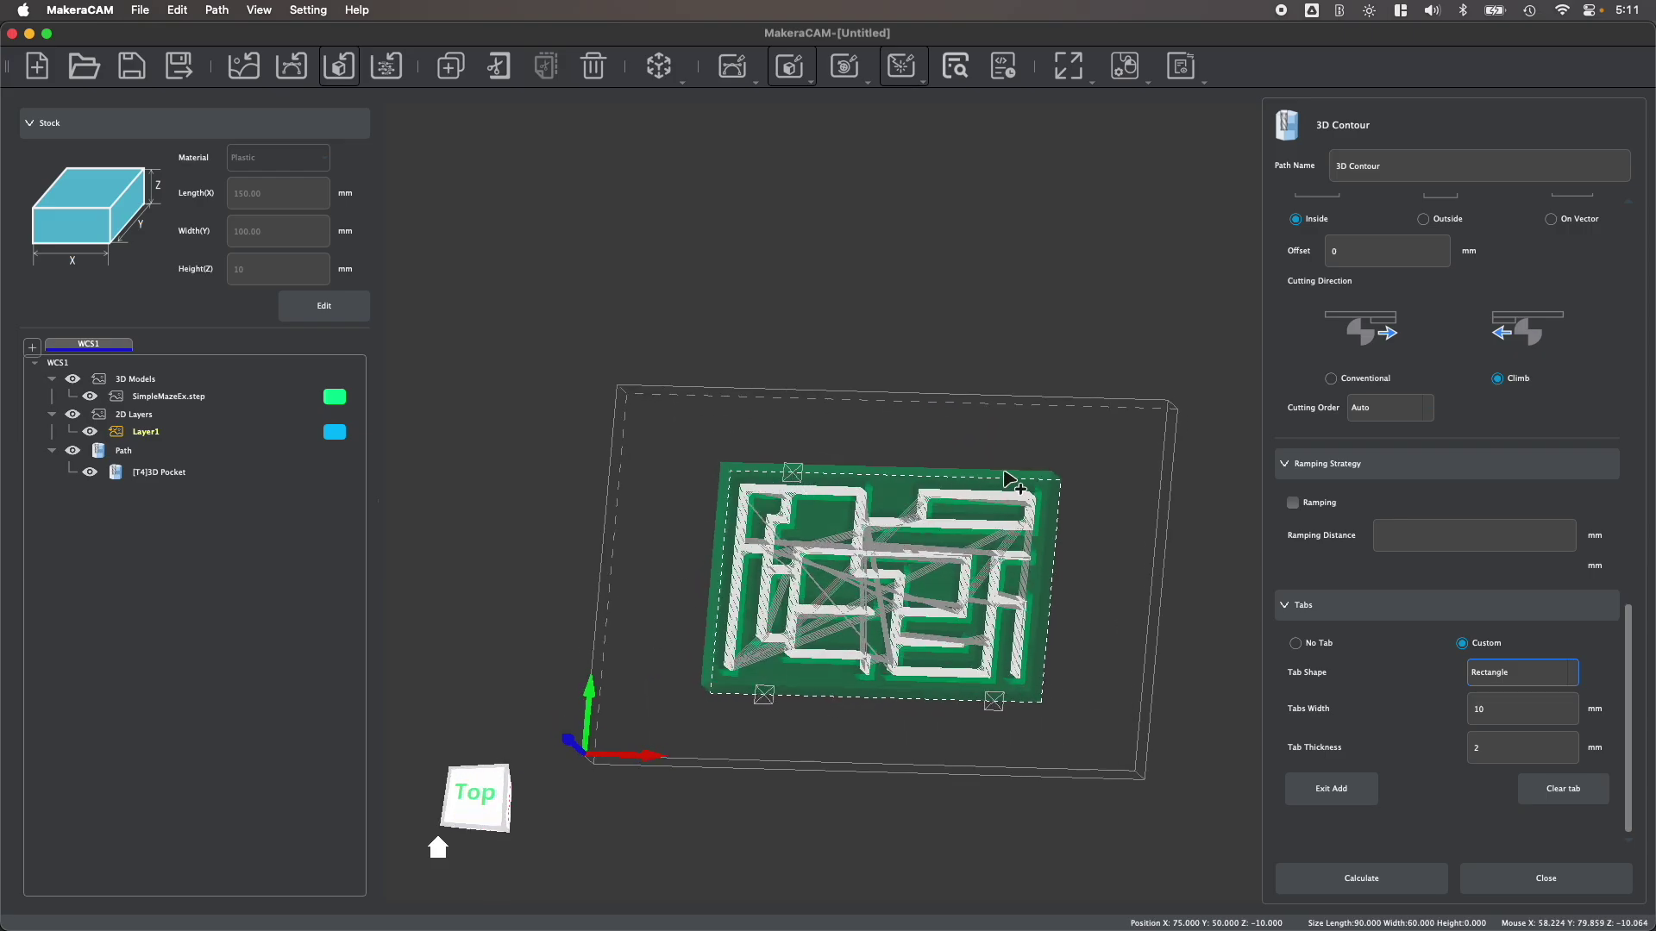
pyautogui.click(1361, 878)
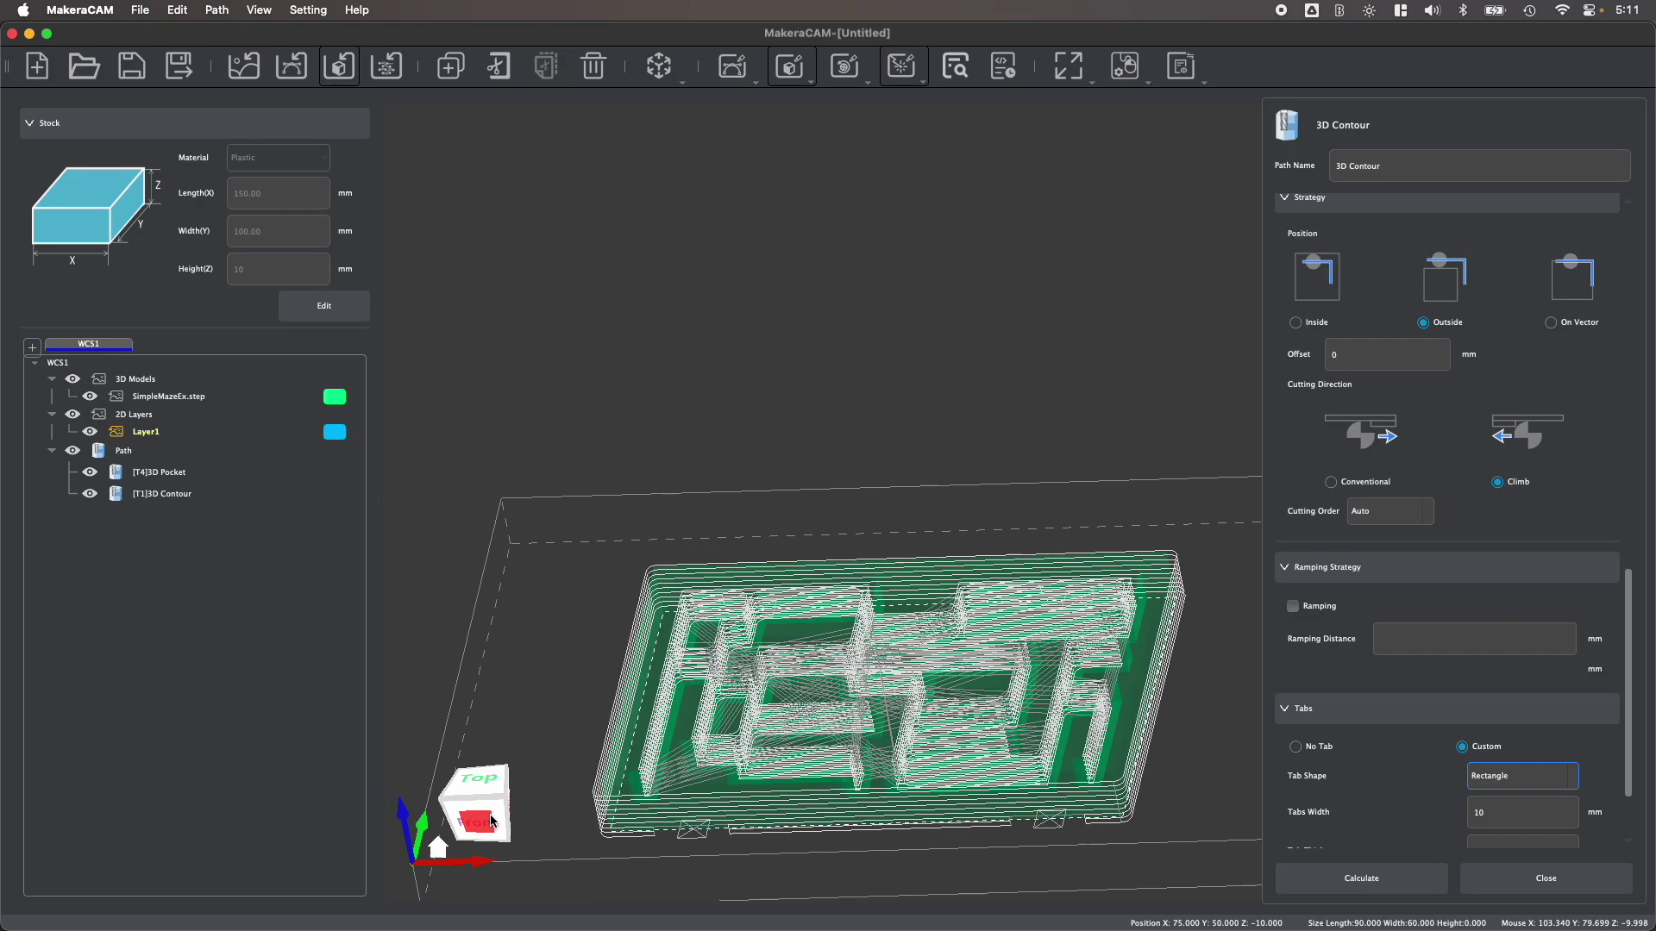
pyautogui.click(493, 821)
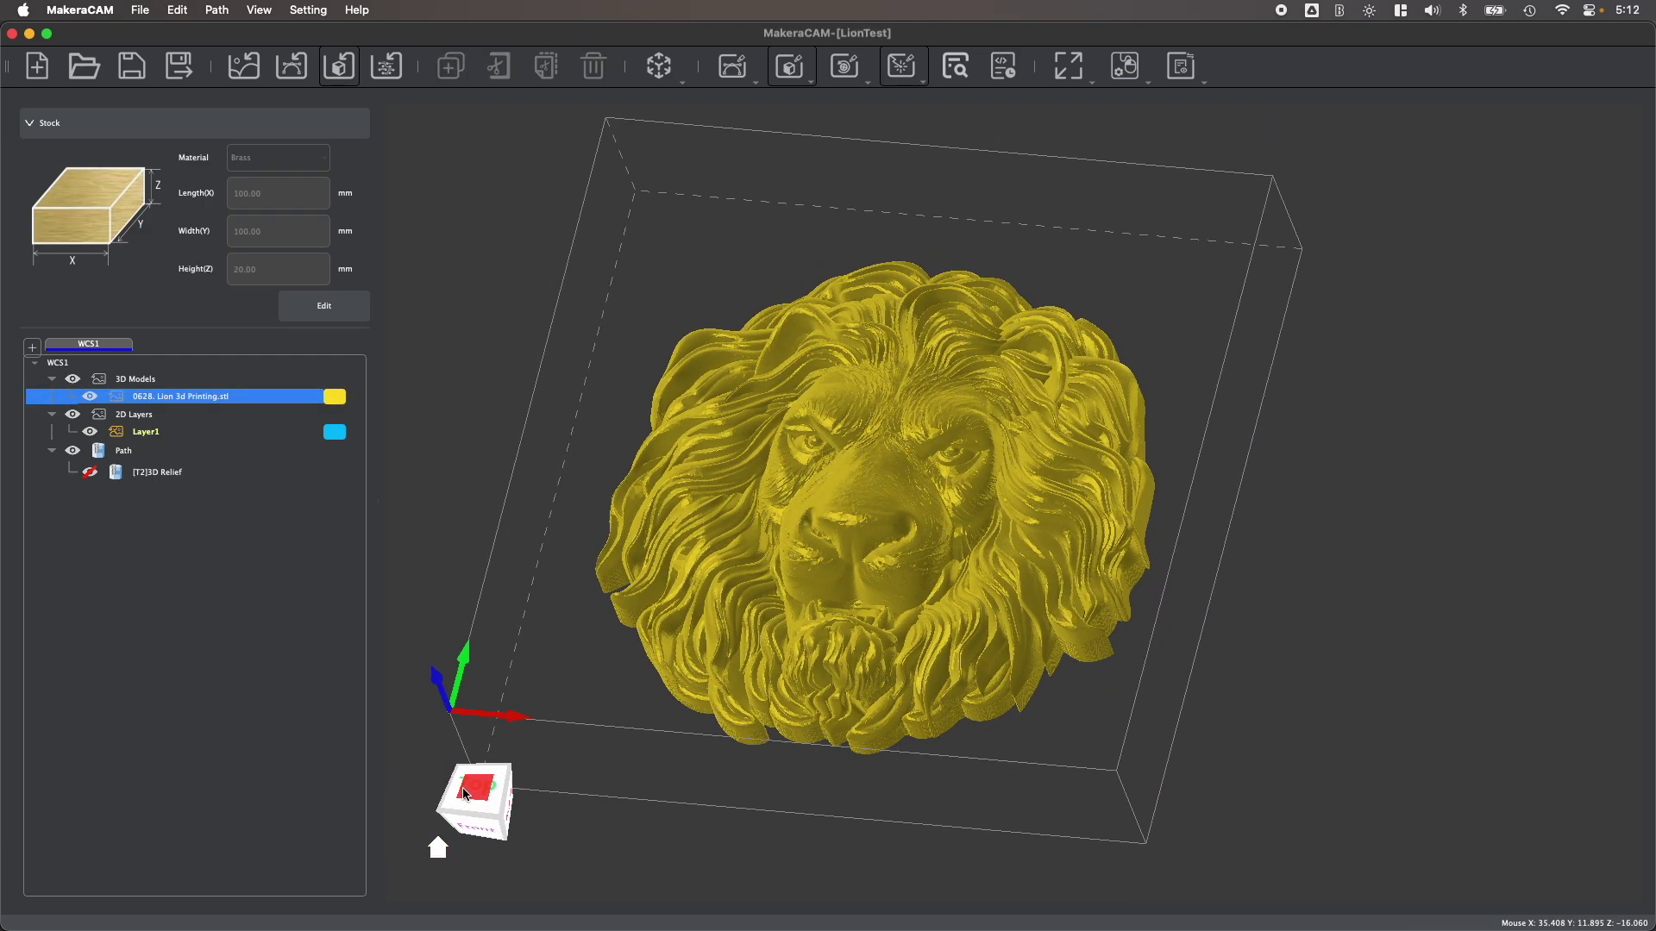
# Step: Calculate a 3D Relief toolpath for the lion model with the 0.2mm*30° Engraving(Metal) tool and a 0.100 mm step over
pyautogui.moveTo(463, 793); pyautogui.dragTo(457, 791)
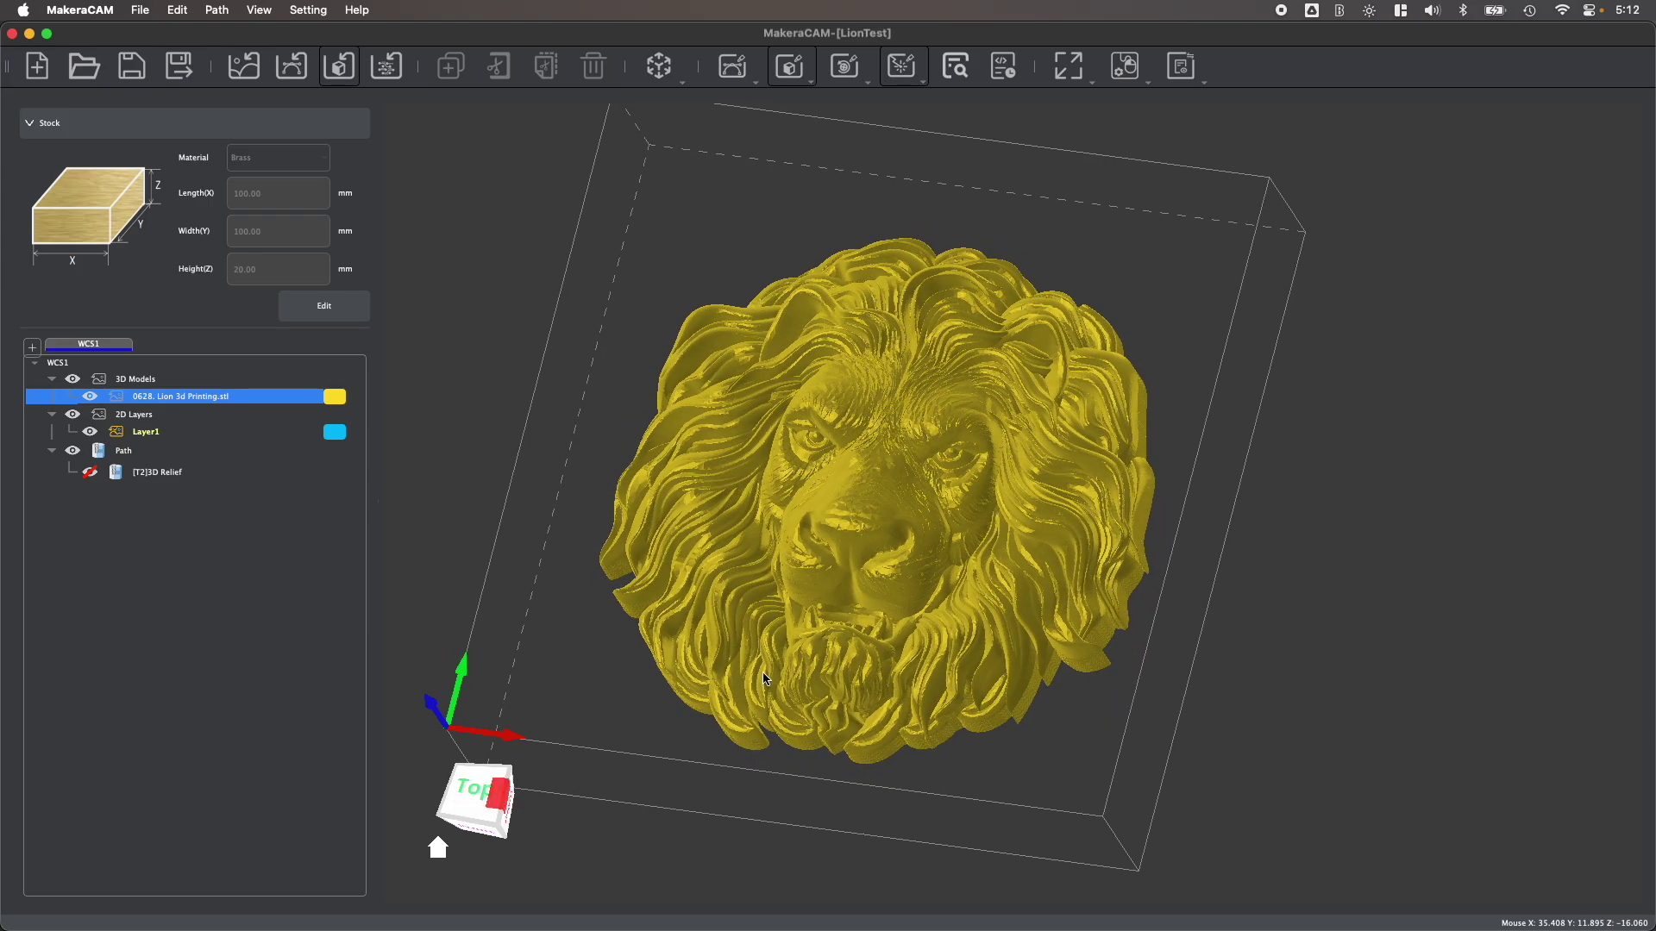
pyautogui.click(835, 567)
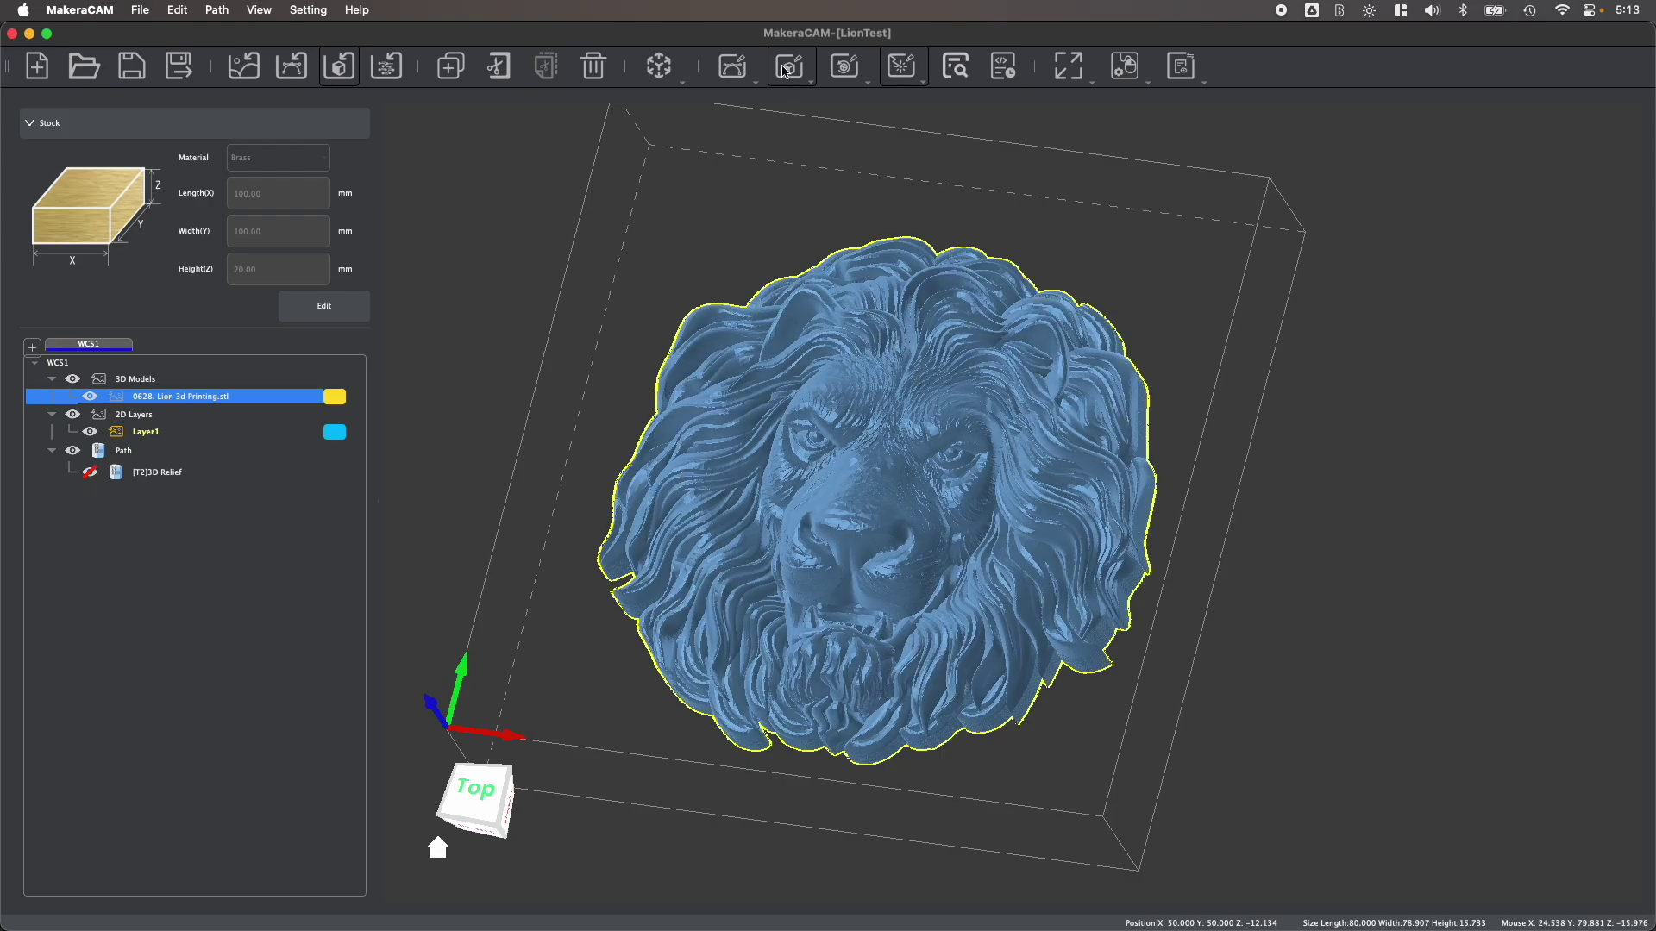
pyautogui.click(788, 71)
pyautogui.click(790, 97)
pyautogui.click(1364, 881)
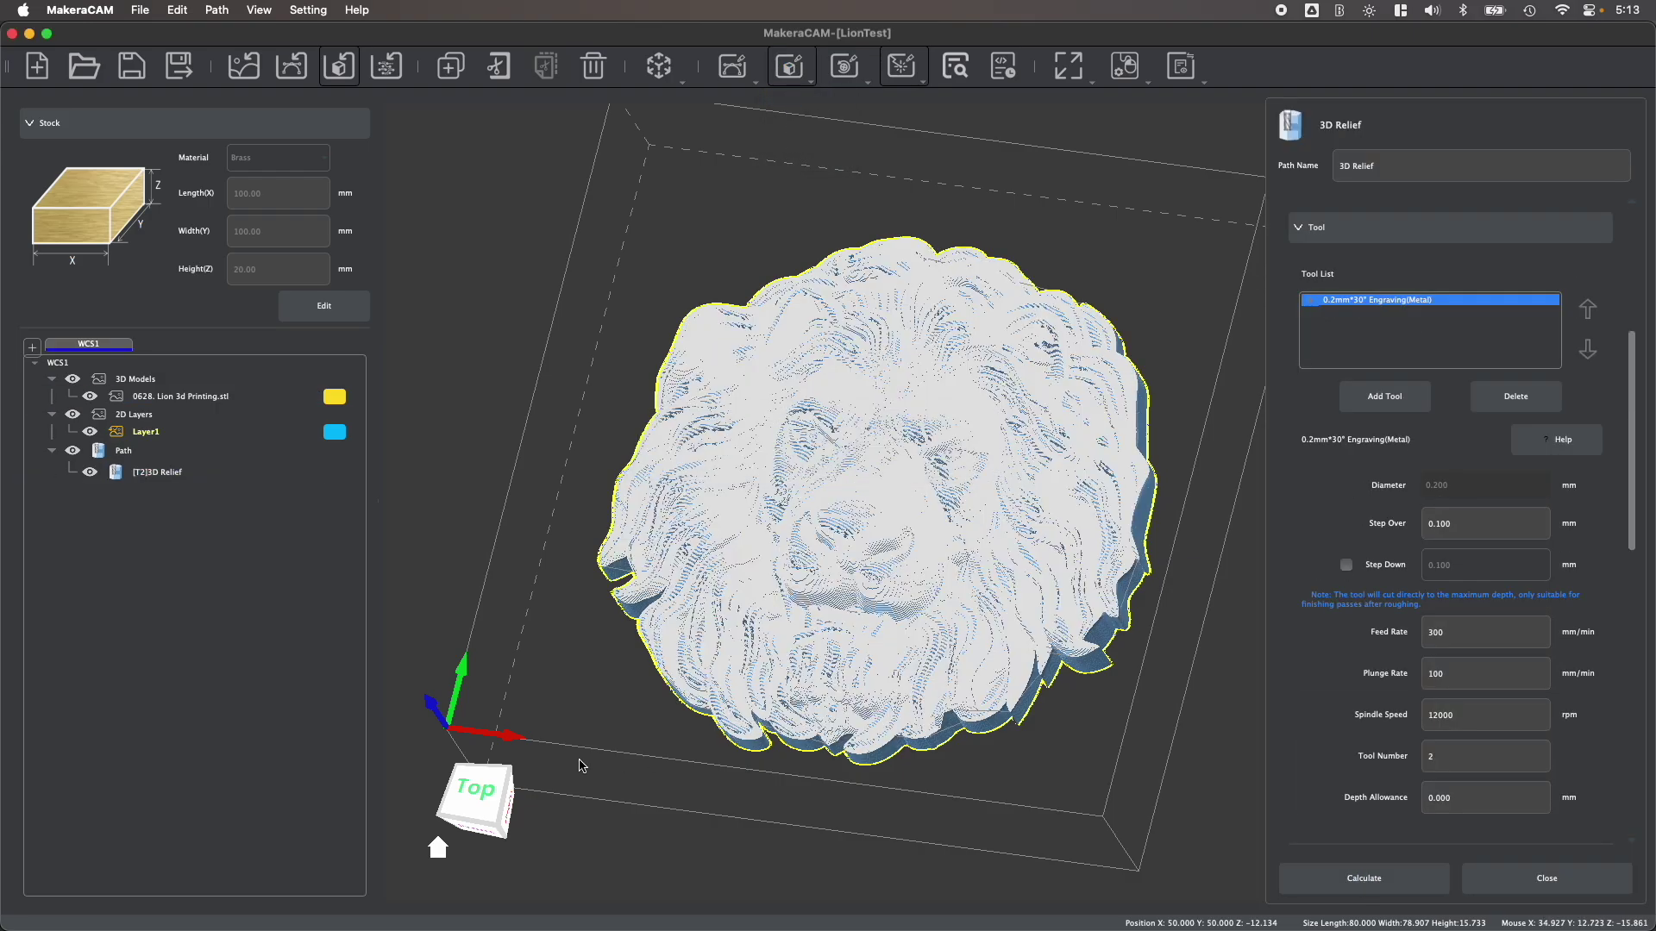
# Step: Examine the lion's relief toolpath from an angle and in the toolpath preview
pyautogui.click(487, 787)
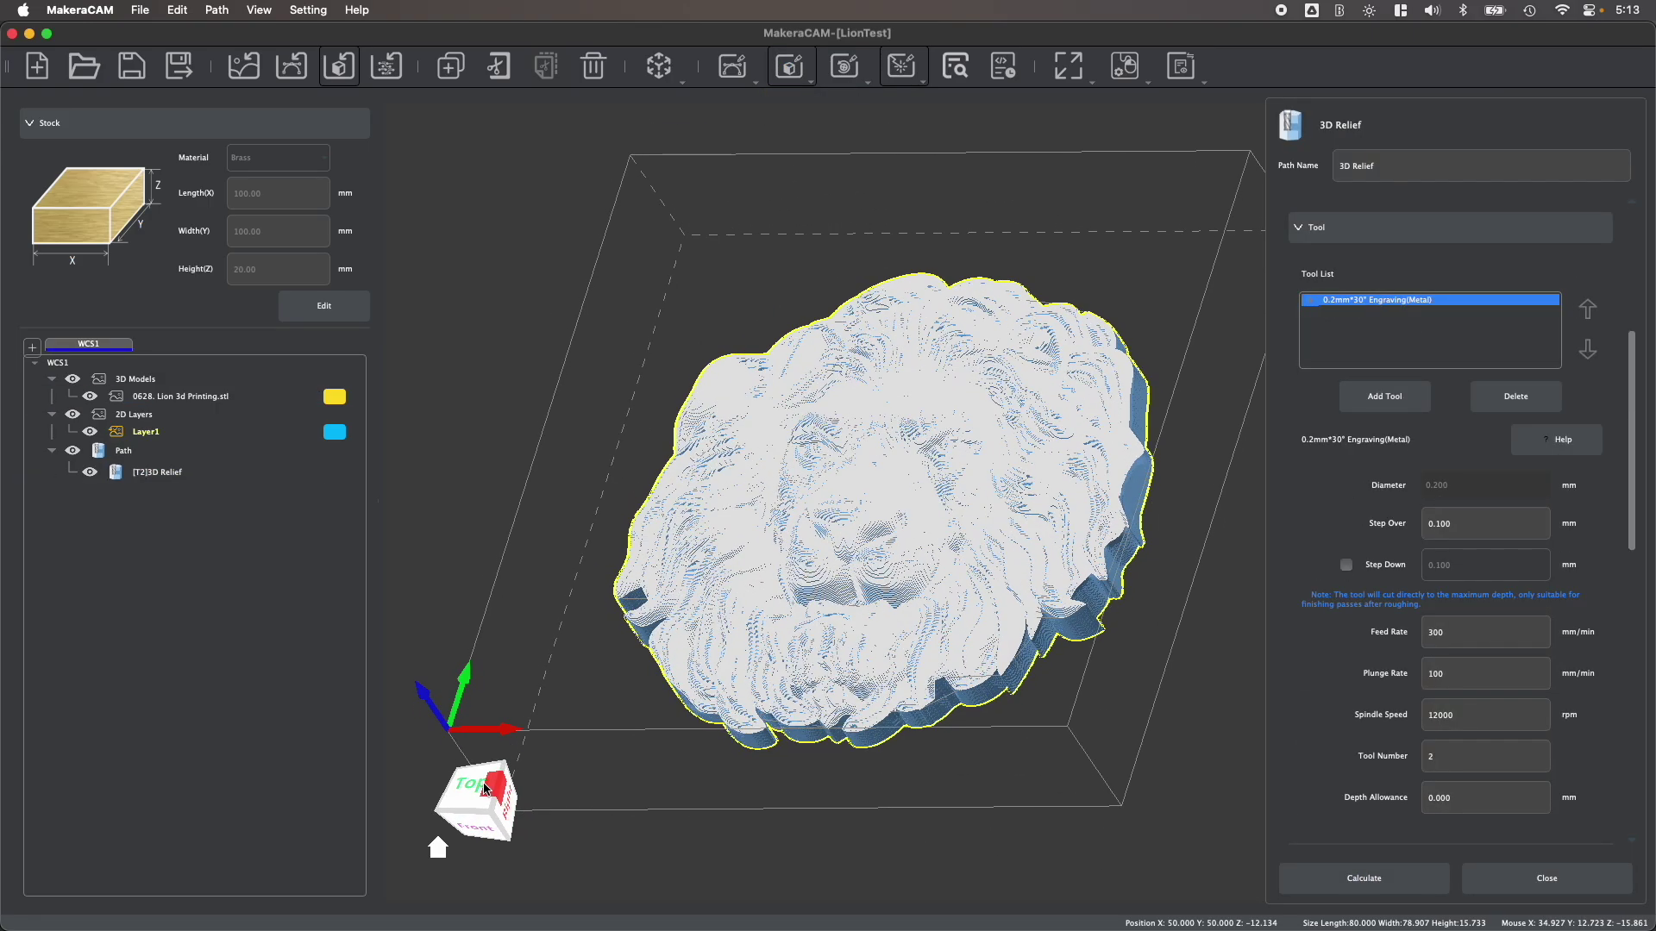
pyautogui.click(486, 789)
pyautogui.click(954, 66)
pyautogui.click(790, 579)
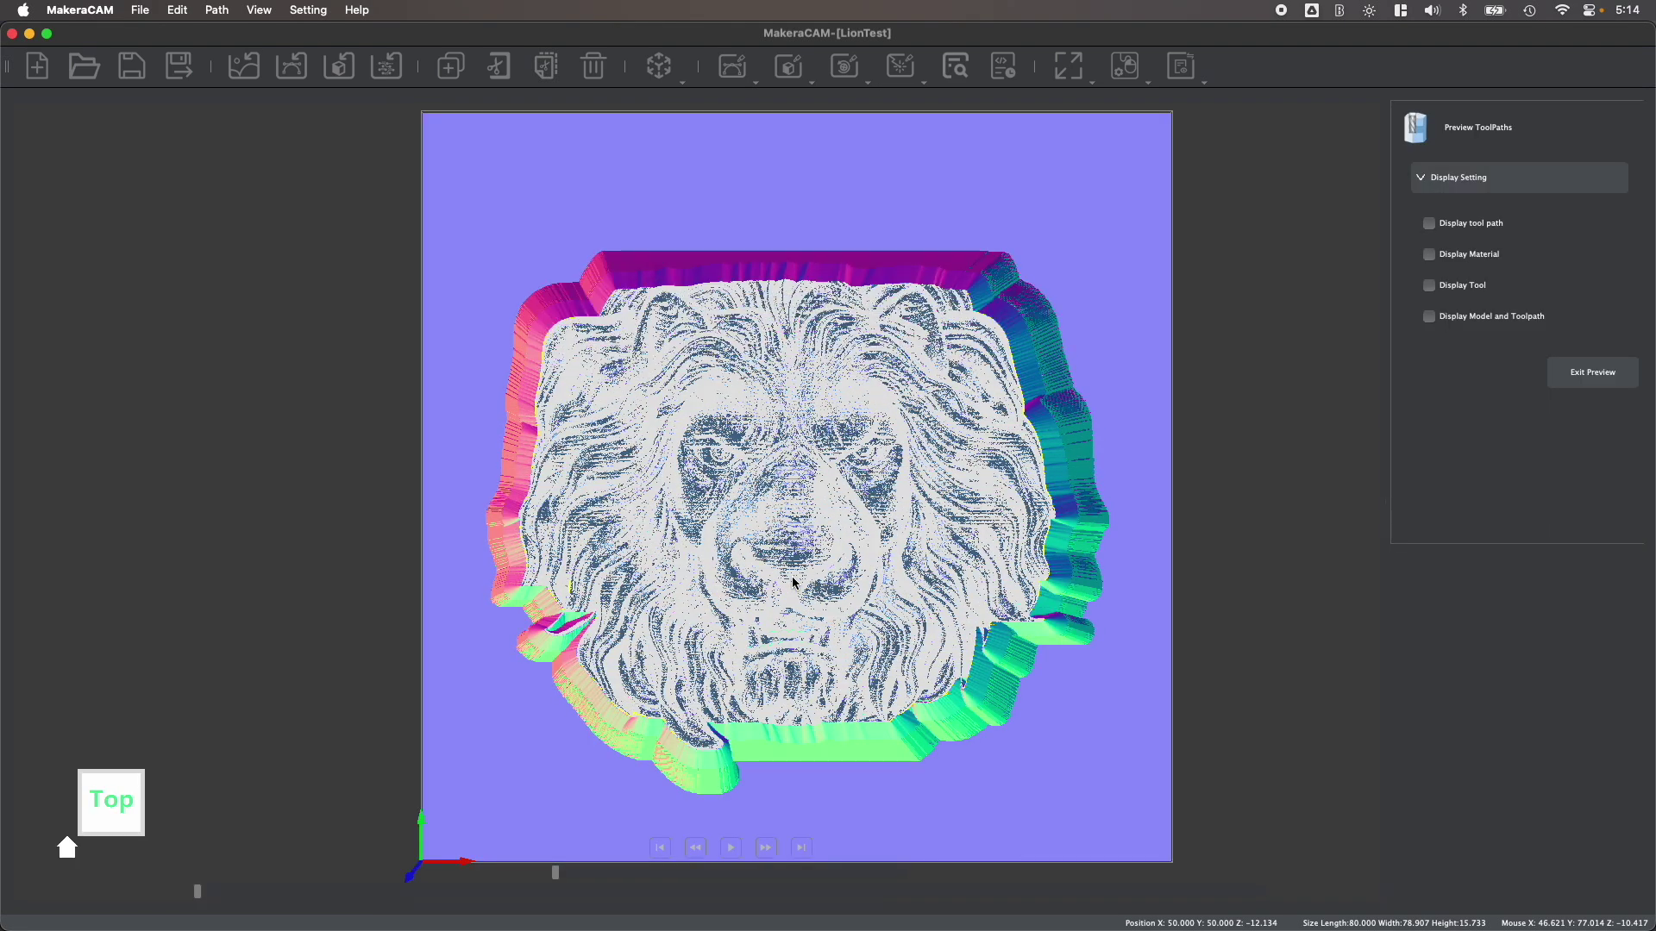
# Step: In a new project, scale the Nefertiti.stl model proportionally to a width of 35 mm
pyautogui.press('super+n')
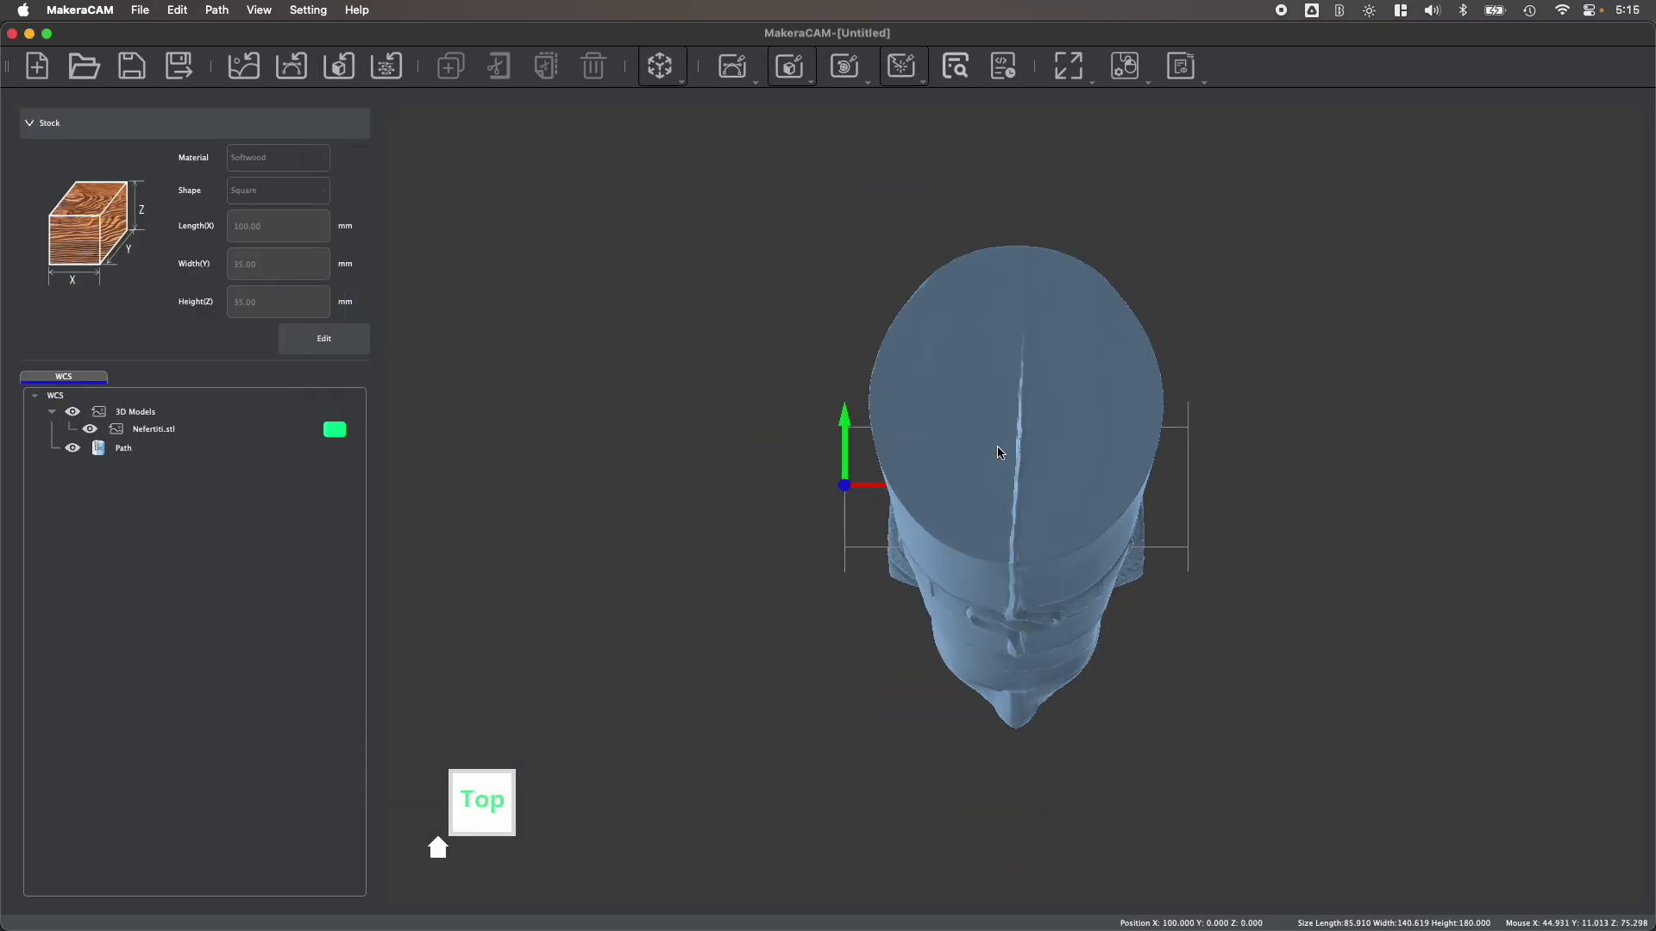
pyautogui.click(994, 451)
pyautogui.click(660, 67)
pyautogui.click(684, 100)
pyautogui.write('35')
pyautogui.press('Return')
# Step: Rotate the Nefertiti bust to lie along the stock's length and scale it with linked axes to 30 mm wide
pyautogui.click(1423, 375)
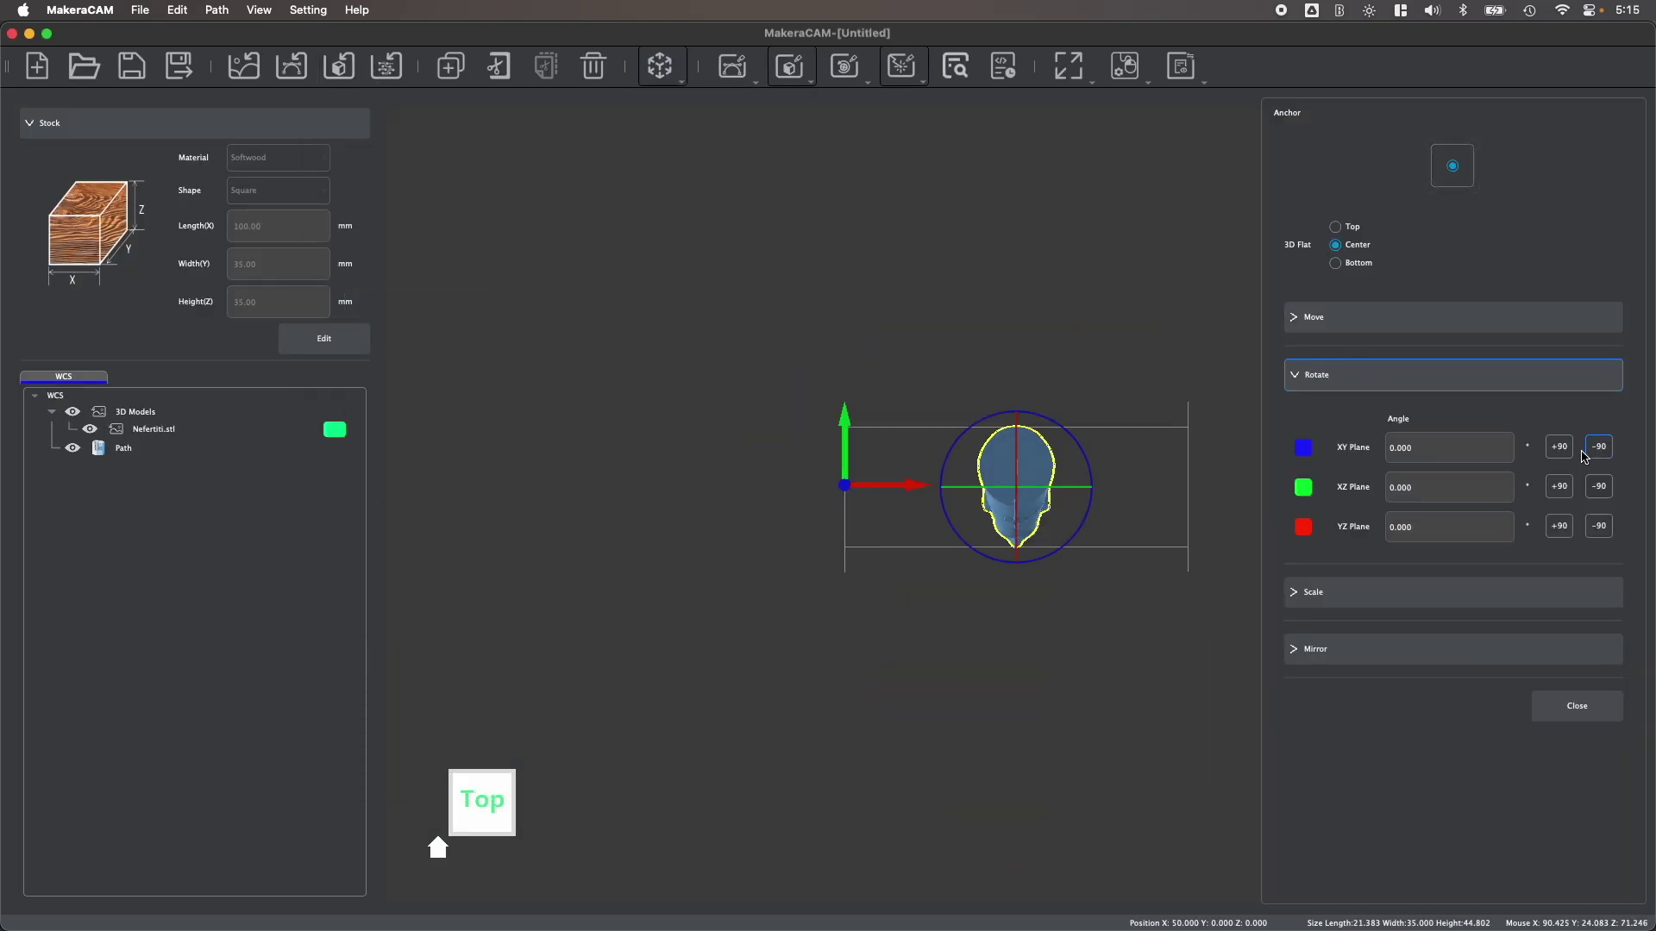
pyautogui.click(1400, 326)
pyautogui.click(1364, 690)
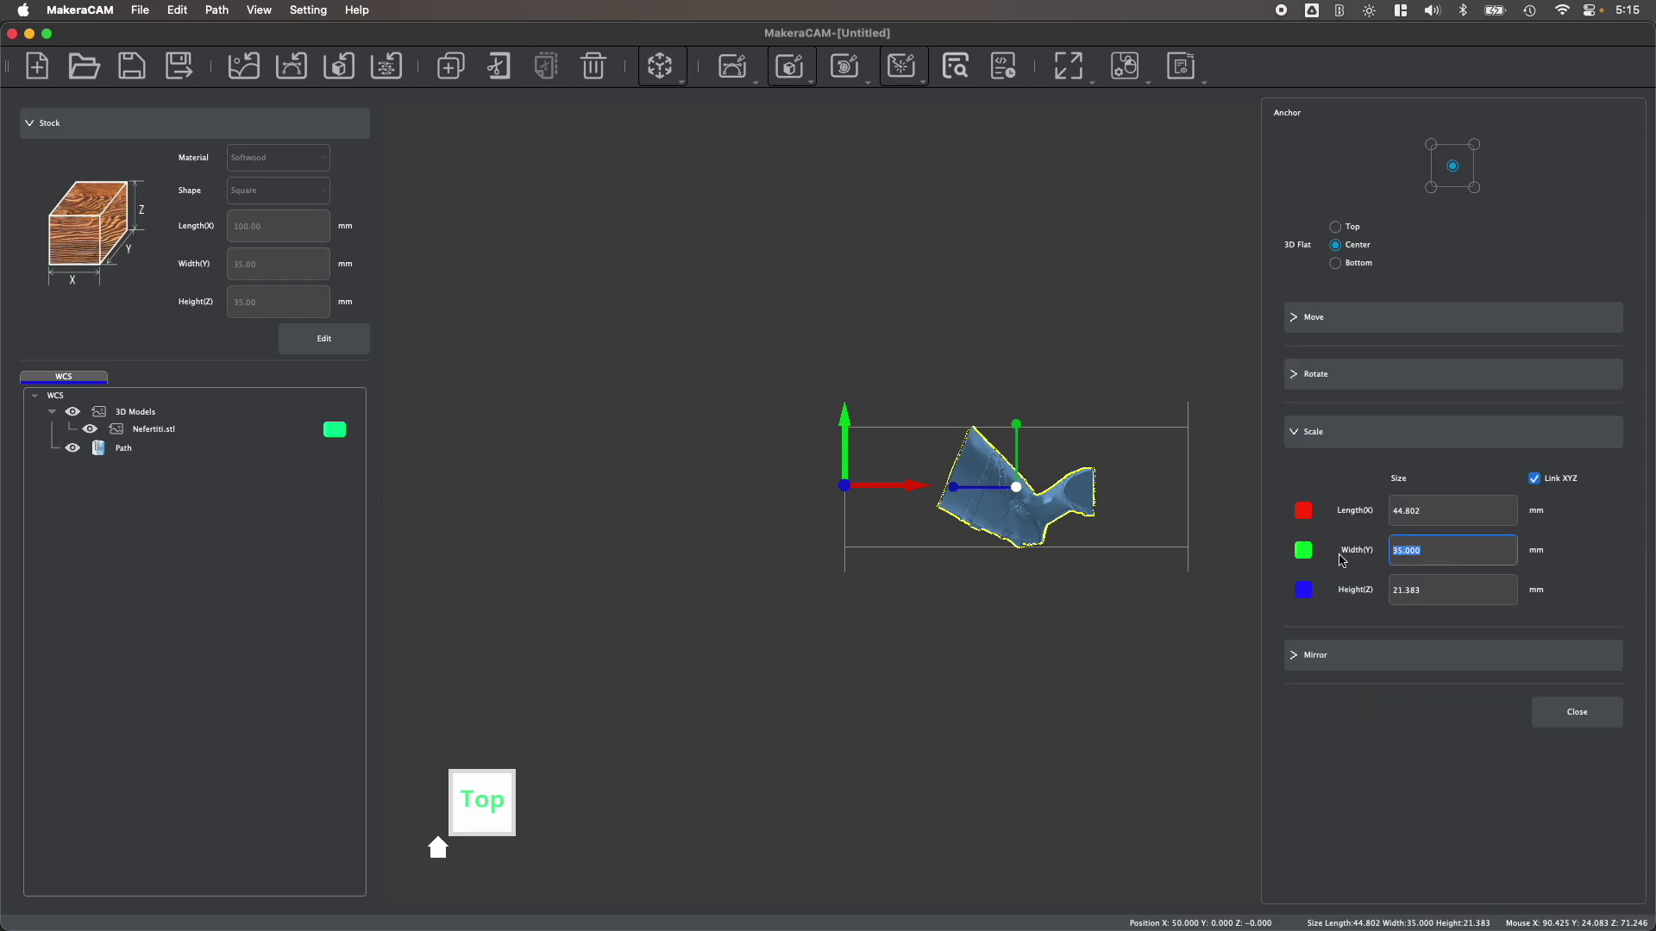
pyautogui.write('30')
pyautogui.press('Return')
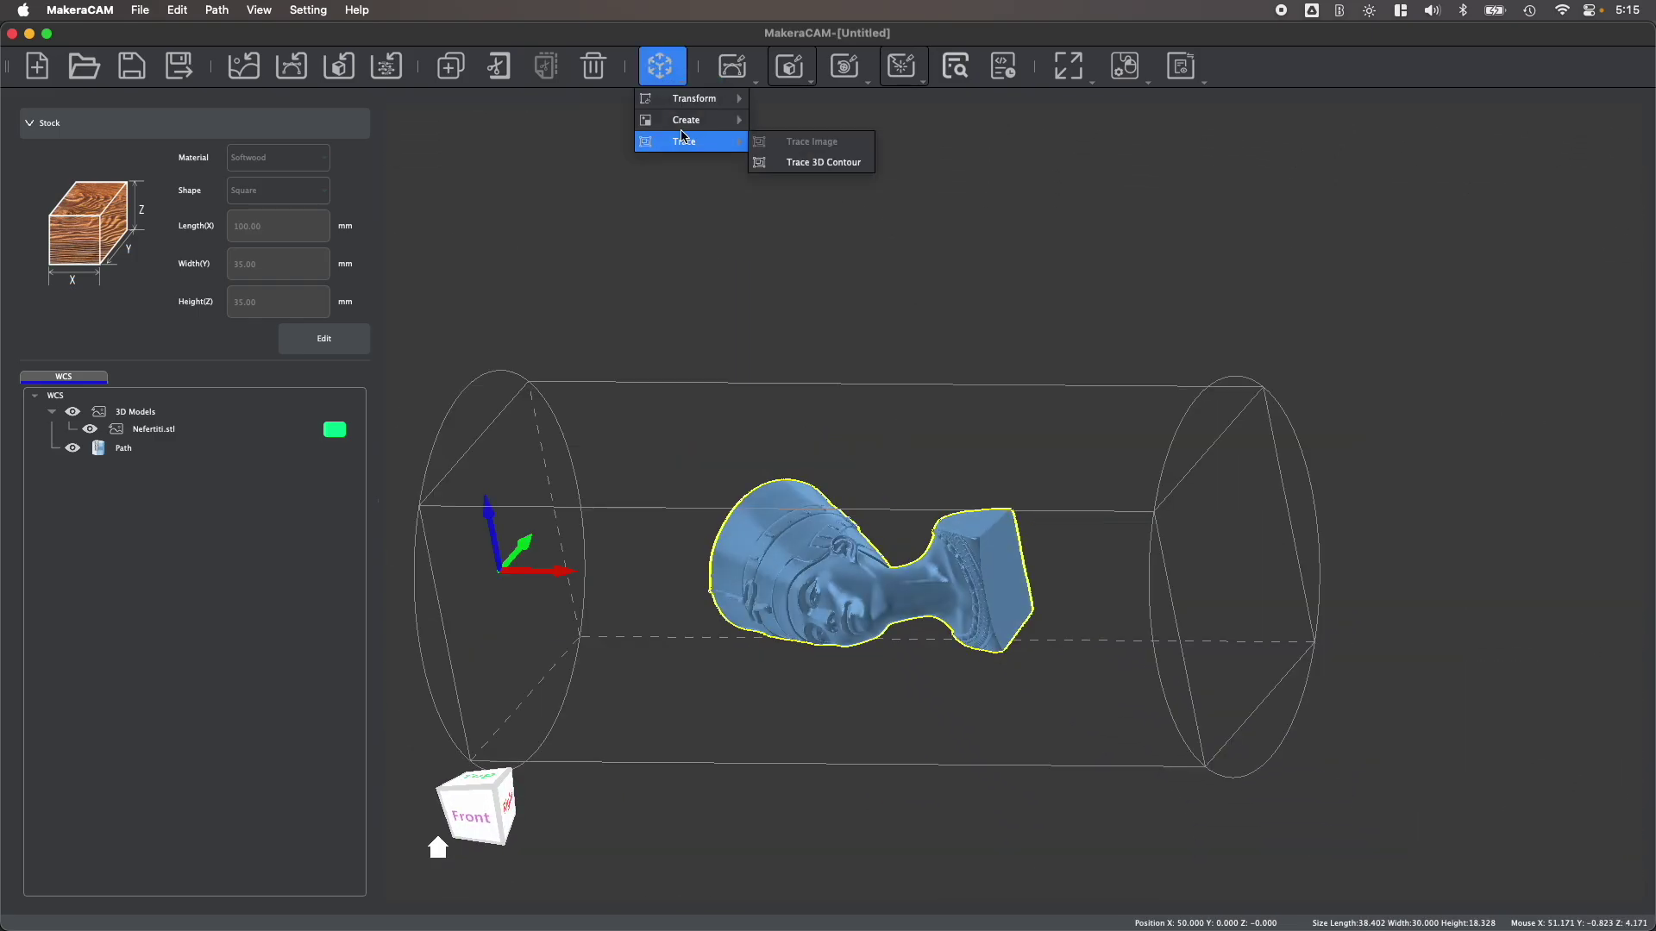
# Step: Create a cylinder 5 mm in diameter and 10 mm high and move it against the base of the bust
pyautogui.click(794, 120)
pyautogui.scroll(5, 1033, 584)
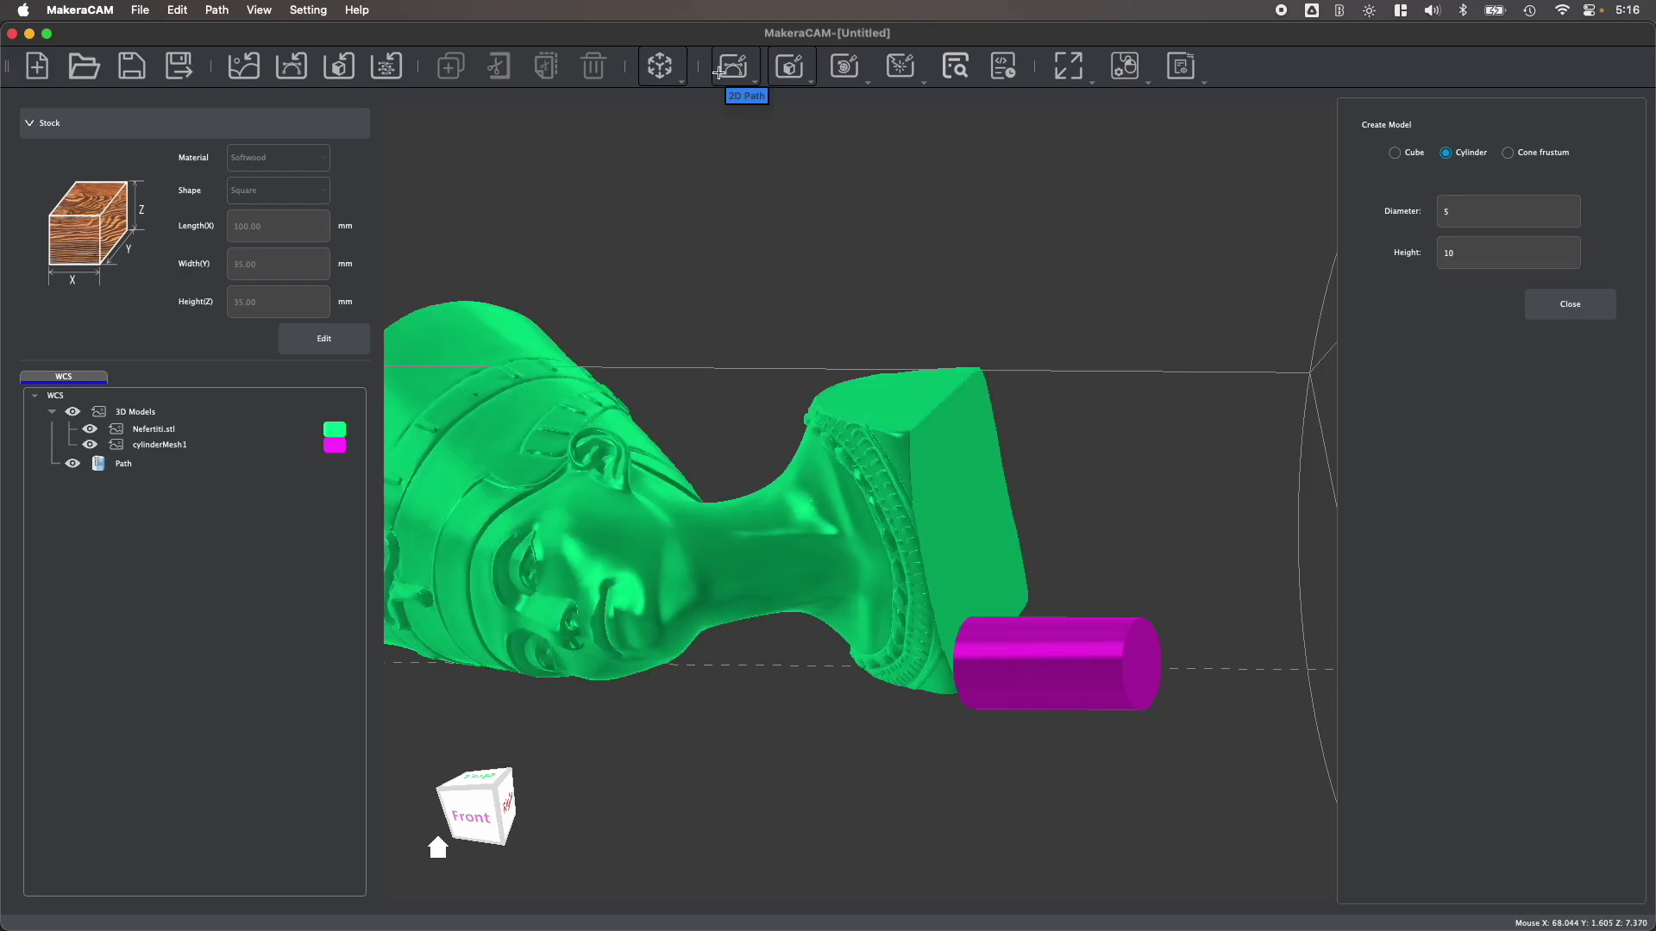
pyautogui.click(779, 95)
pyautogui.moveTo(1095, 655); pyautogui.dragTo(1065, 509)
pyautogui.click(466, 810)
pyautogui.moveTo(750, 595); pyautogui.dragTo(854, 629)
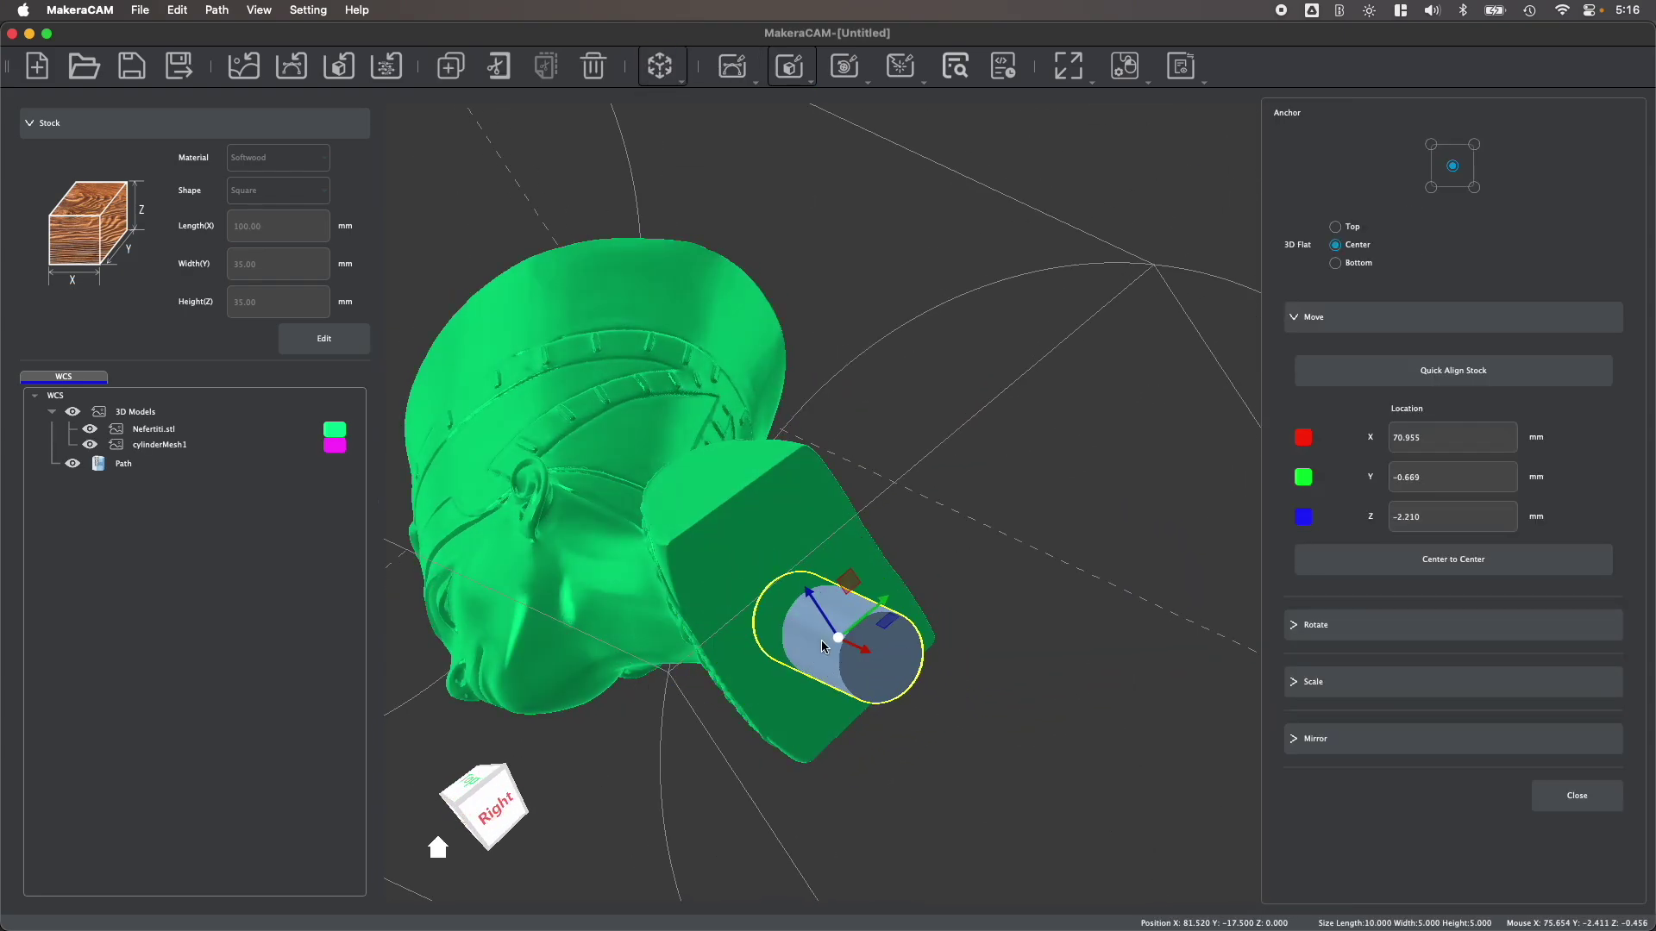
pyautogui.moveTo(854, 630); pyautogui.dragTo(626, 705, button='middle')
pyautogui.scroll(-5, 626, 705)
pyautogui.click(1577, 795)
# Step: Duplicate the support cylinder and position the copy at the crown end of the bust
pyautogui.rightClick(202, 445)
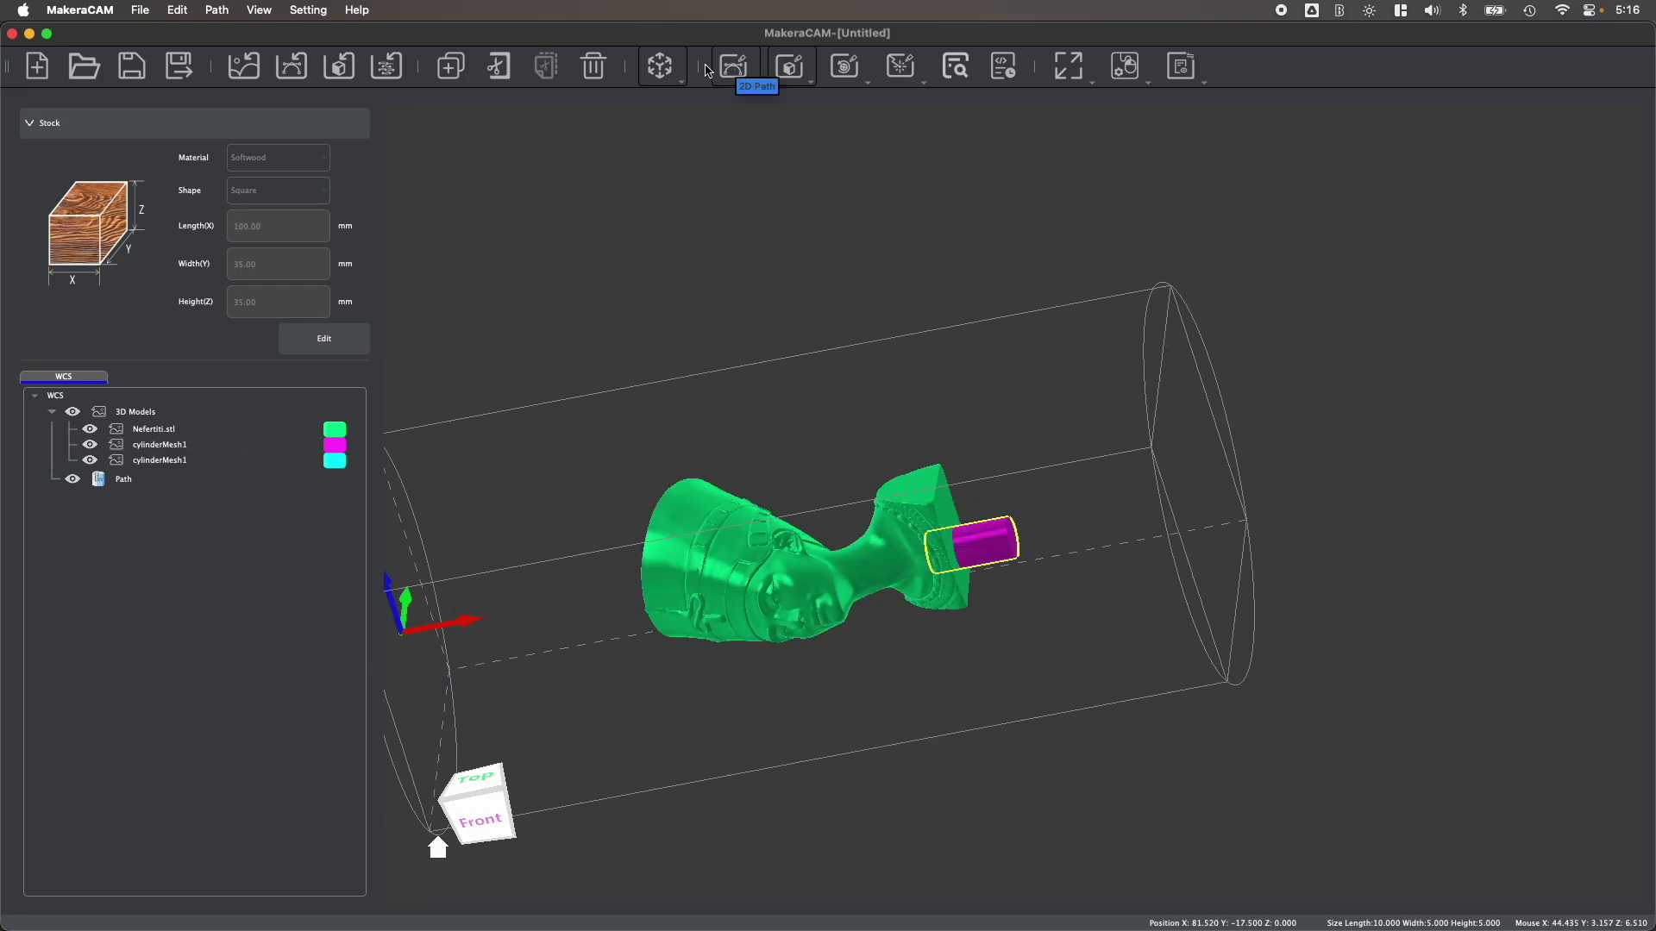
pyautogui.click(789, 65)
pyautogui.click(711, 570)
pyautogui.moveTo(712, 571); pyautogui.dragTo(723, 619, button='middle')
# Step: Calculate a Rotation Relief toolpath with 150 mm clearance and retract heights, the 0.2mm*30° Engraving(Metal) tool, vertical direction and tailstock enabled
pyautogui.click(845, 66)
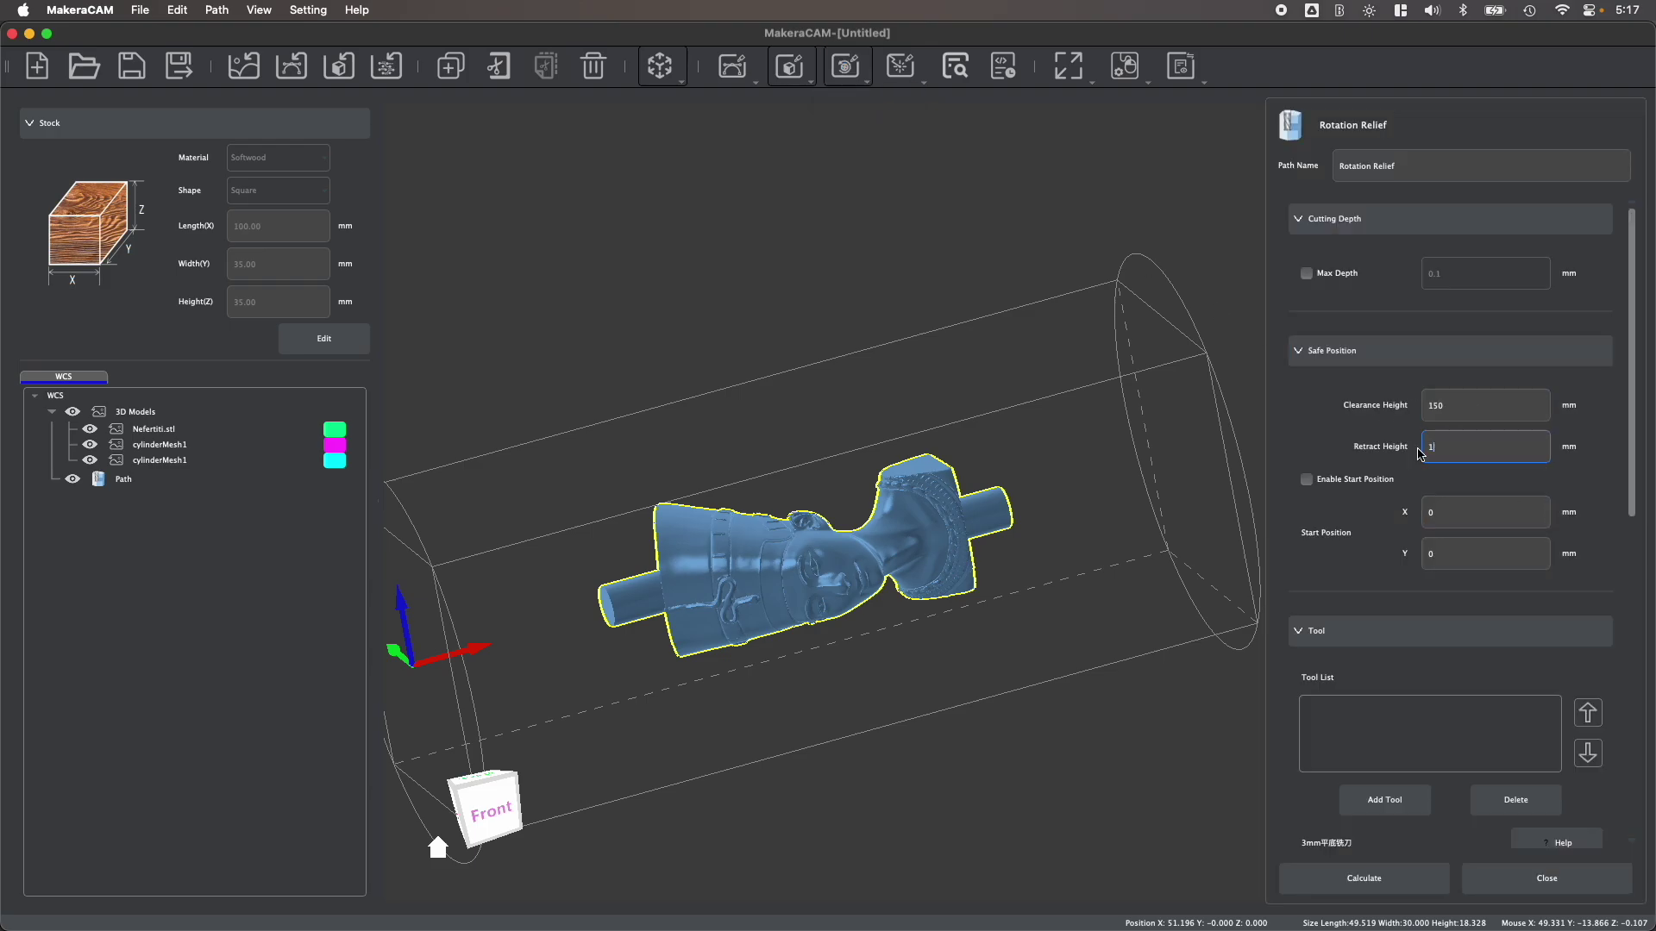
pyautogui.scroll(-2, 1421, 453)
pyautogui.click(1384, 696)
pyautogui.click(422, 236)
pyautogui.click(615, 233)
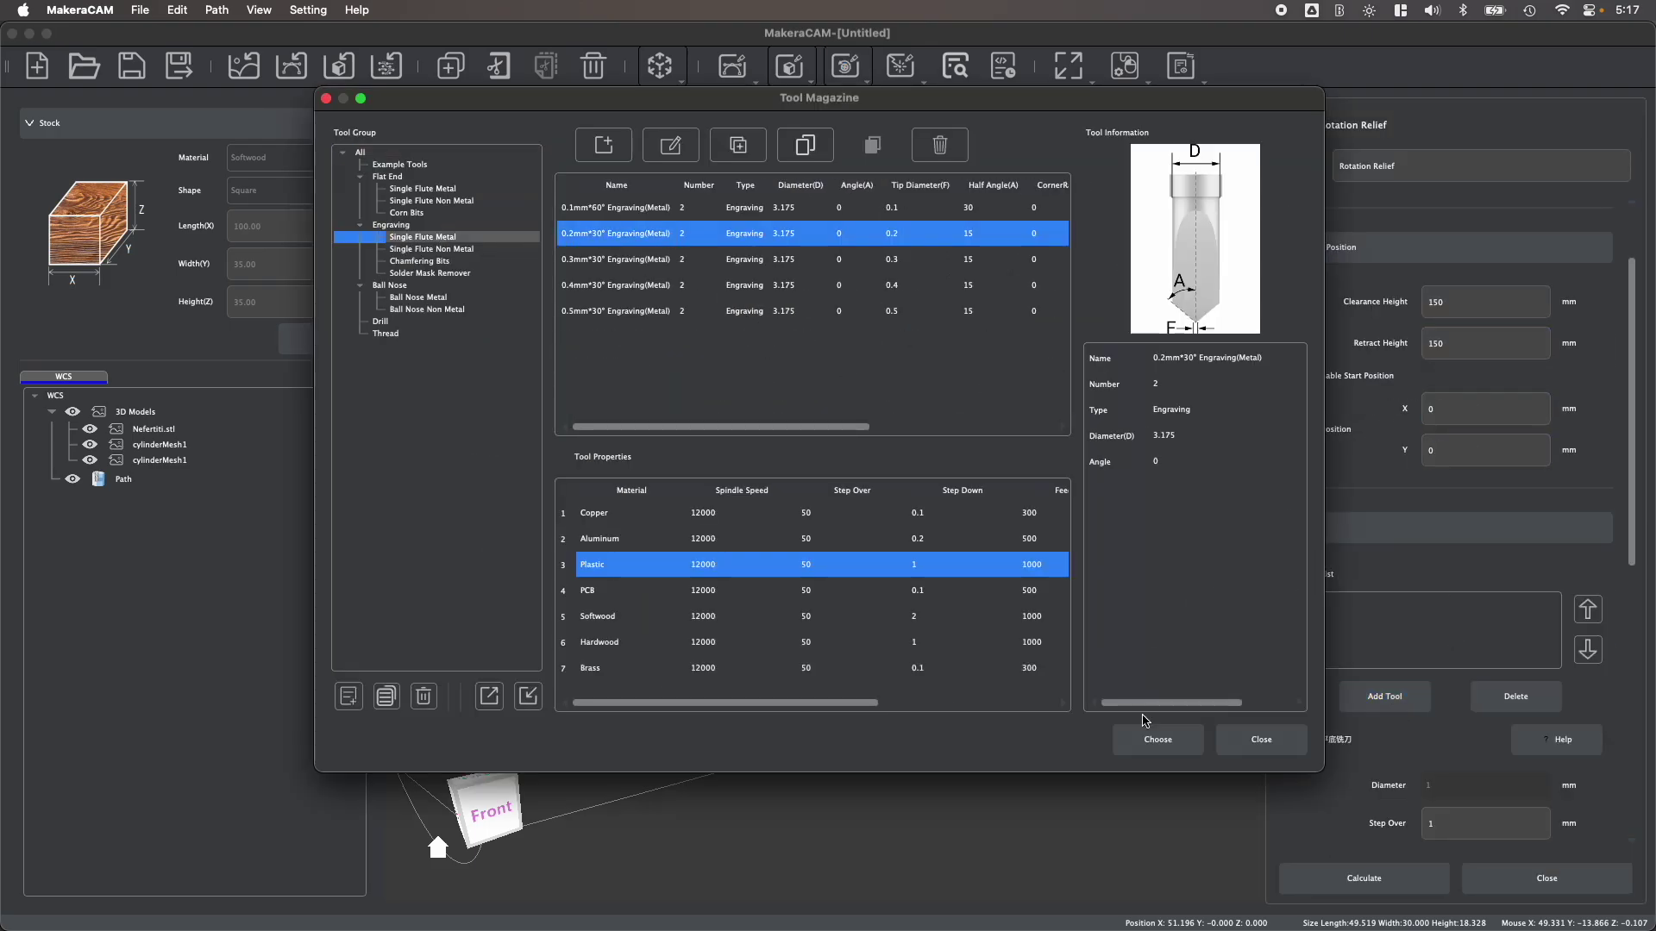
pyautogui.click(1157, 739)
pyautogui.scroll(-6, 1469, 668)
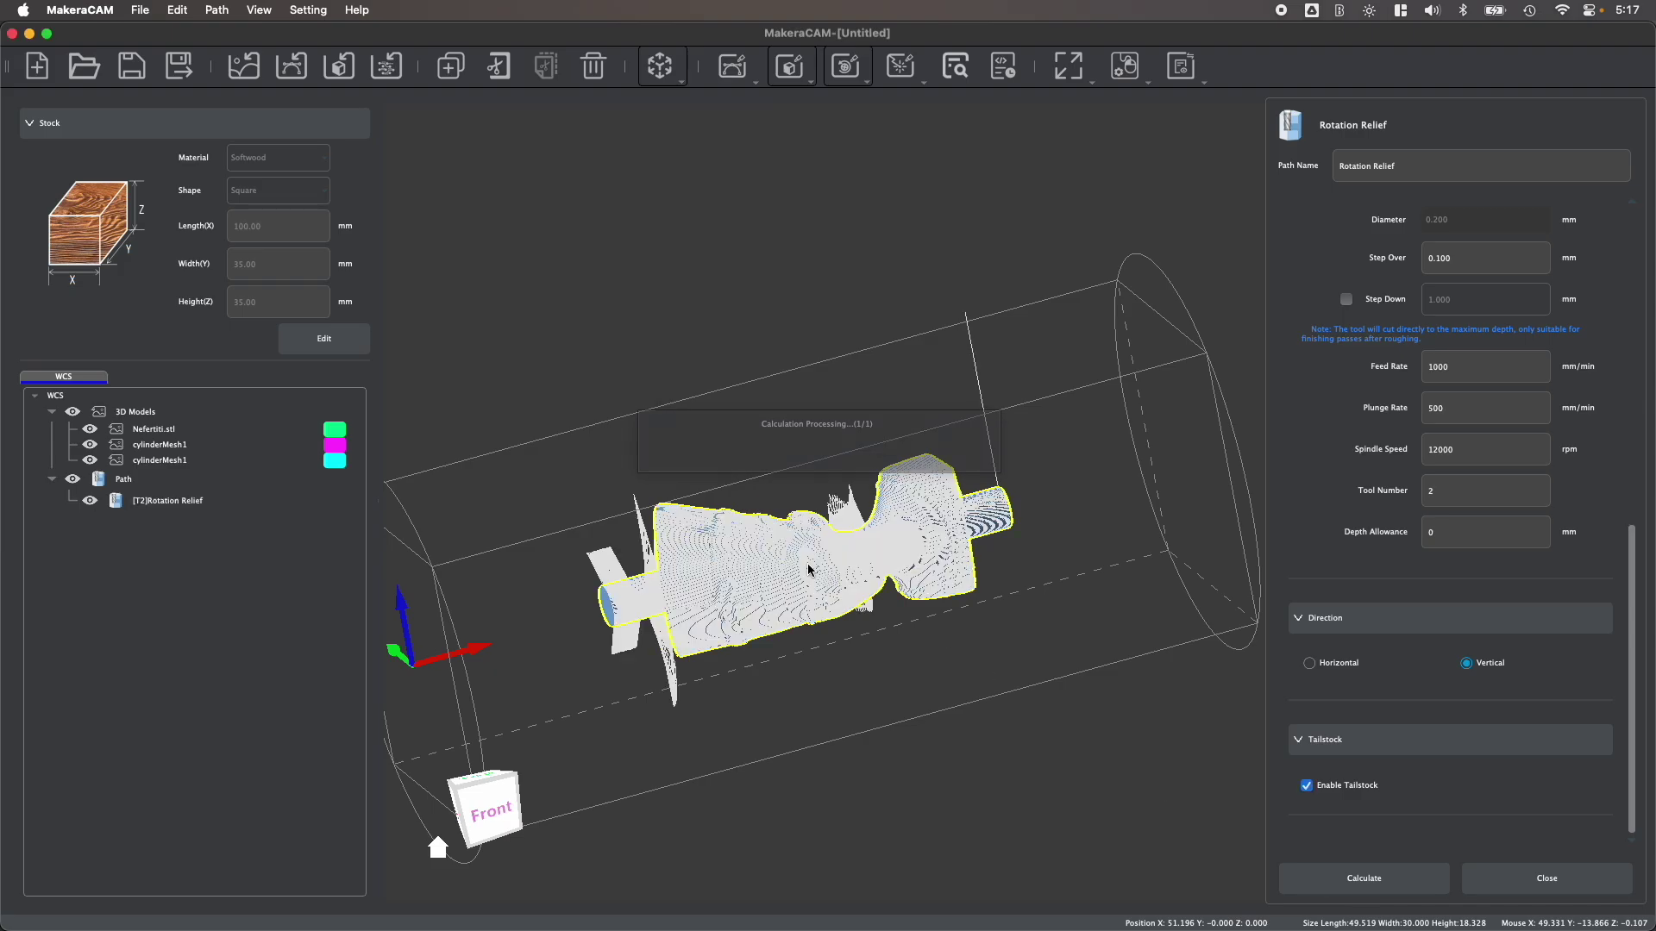
# Step: Inspect the Rotation Relief toolpath from below and open the toolpath export
pyautogui.moveTo(776, 517); pyautogui.dragTo(442, 693)
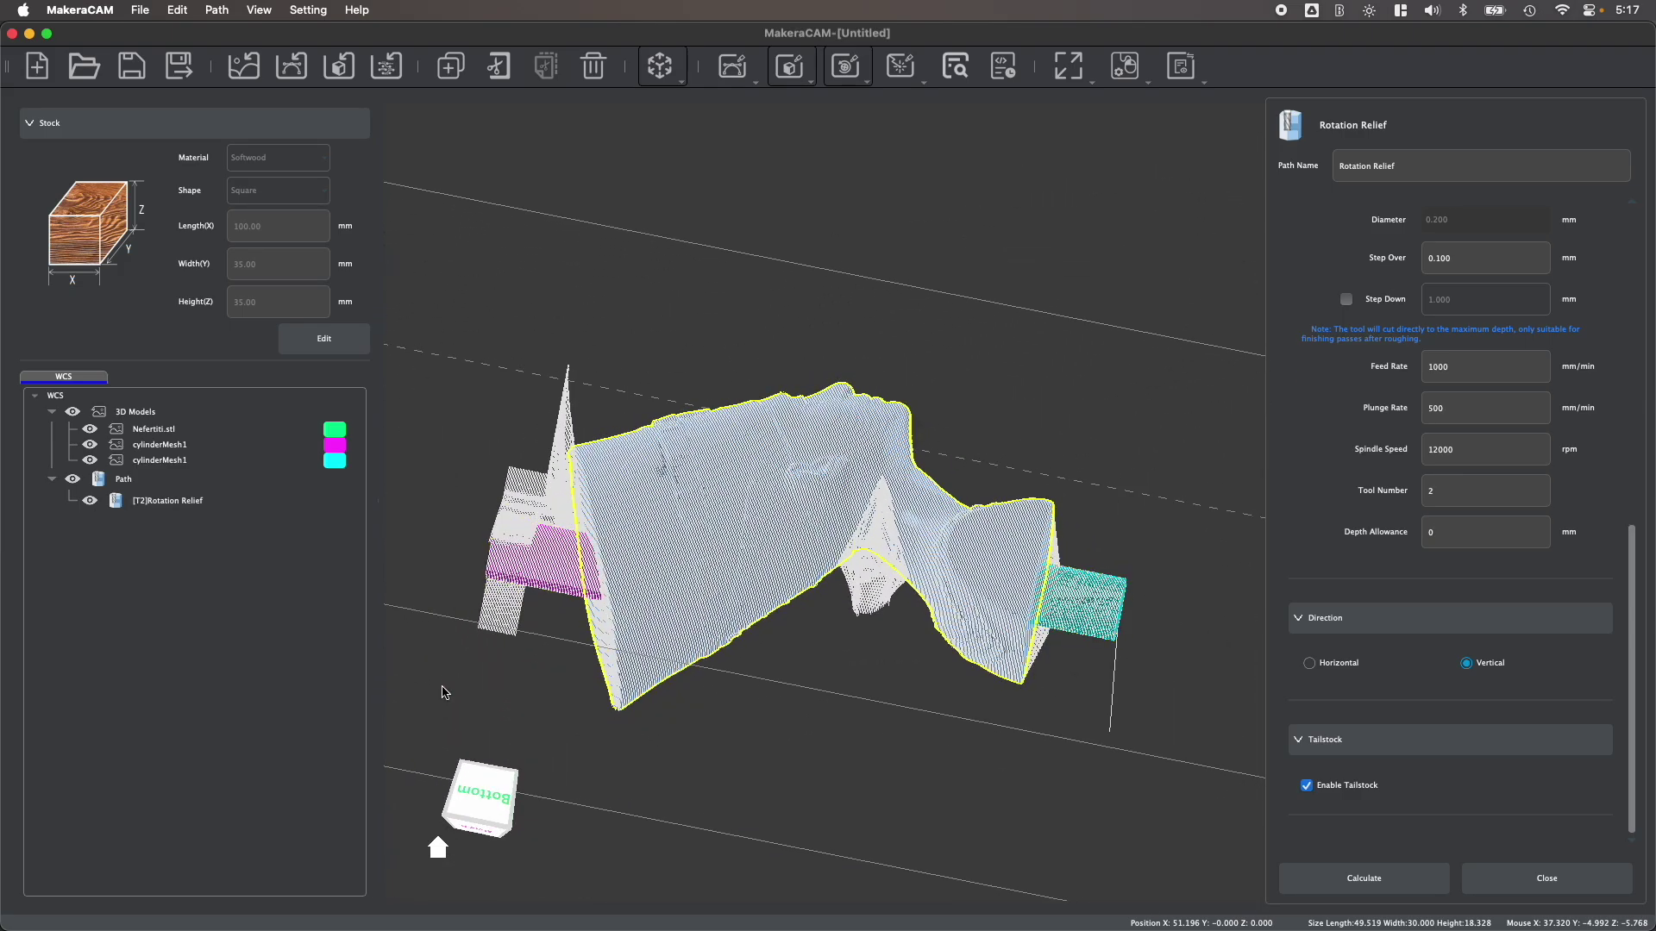
pyautogui.click(1003, 67)
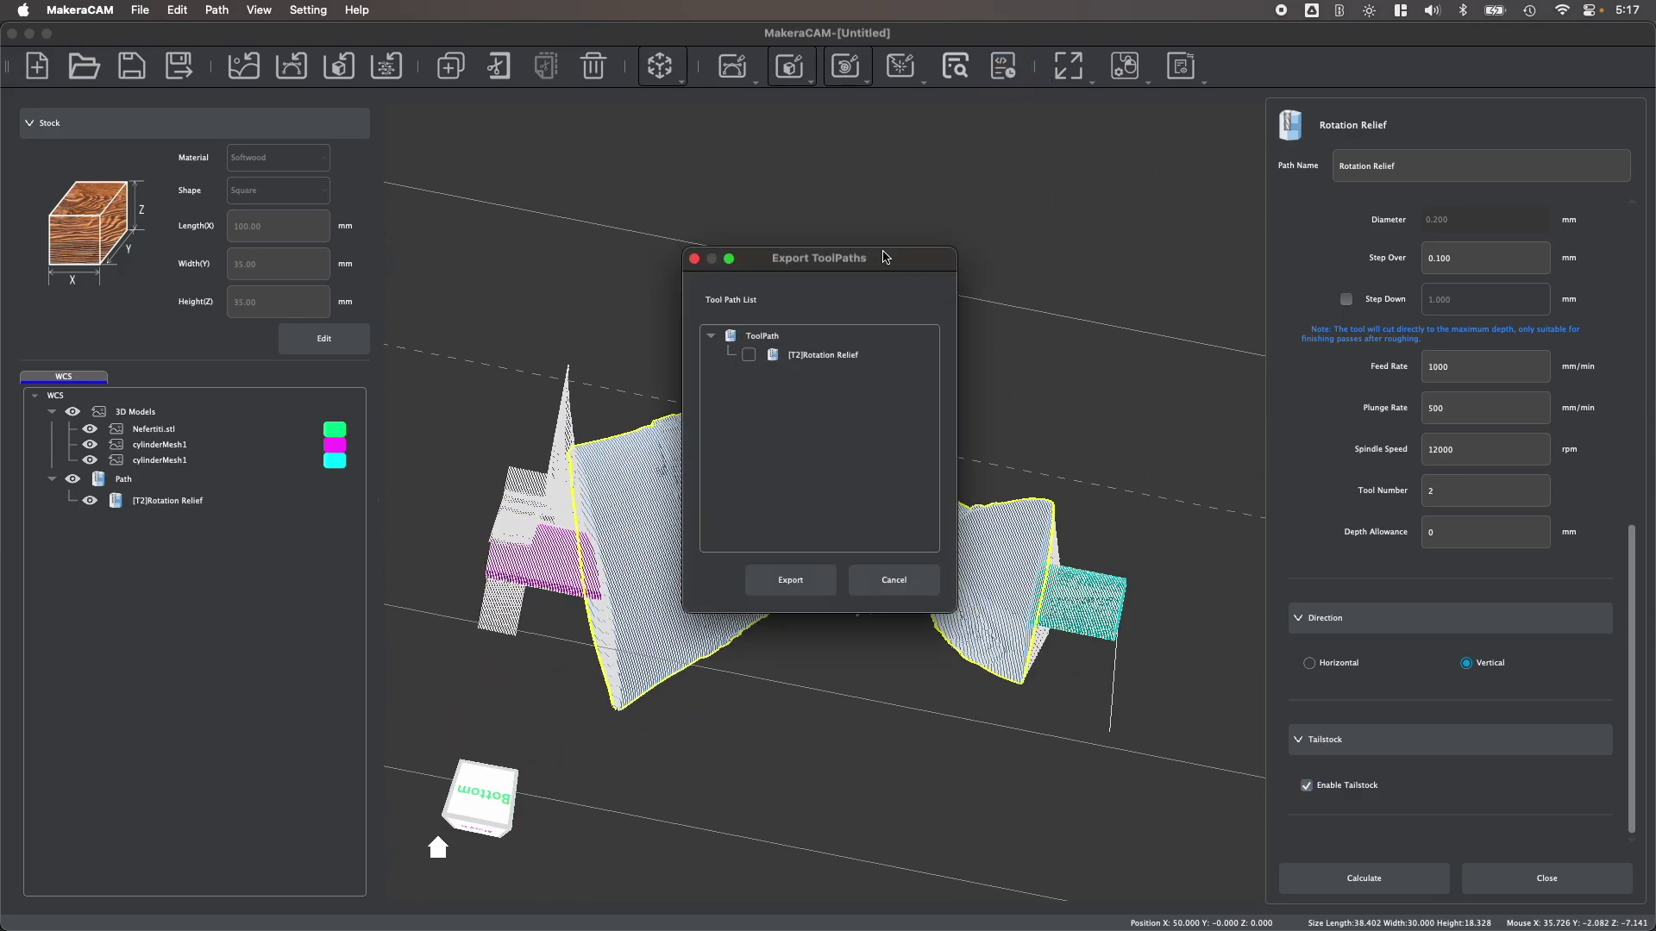